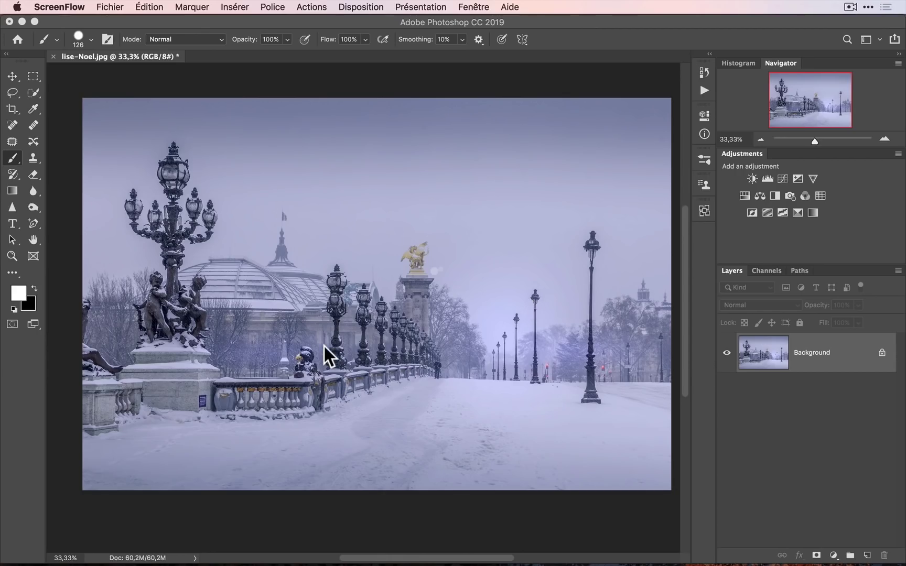
Check the brush file in Finder and return to the photo in Photoshop
key(super+Tab)
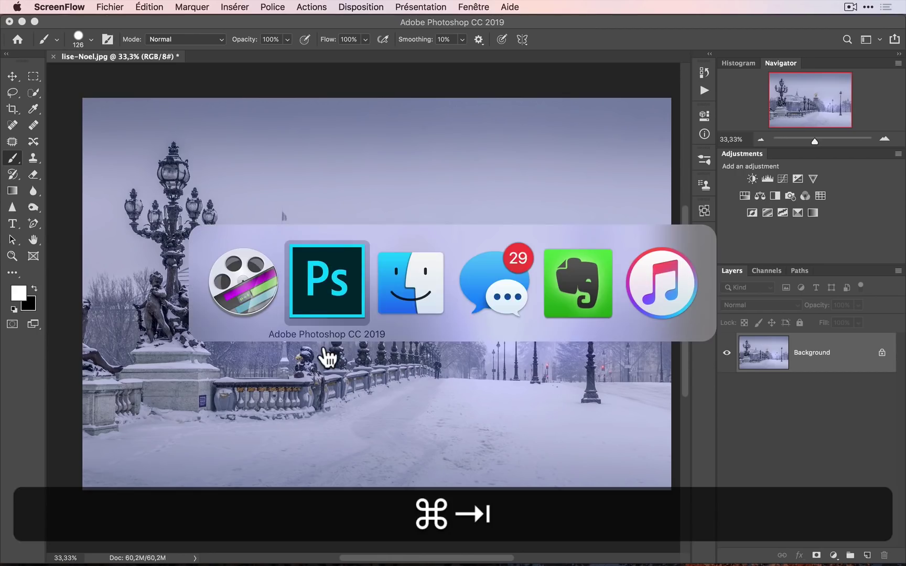
key(super+Tab)
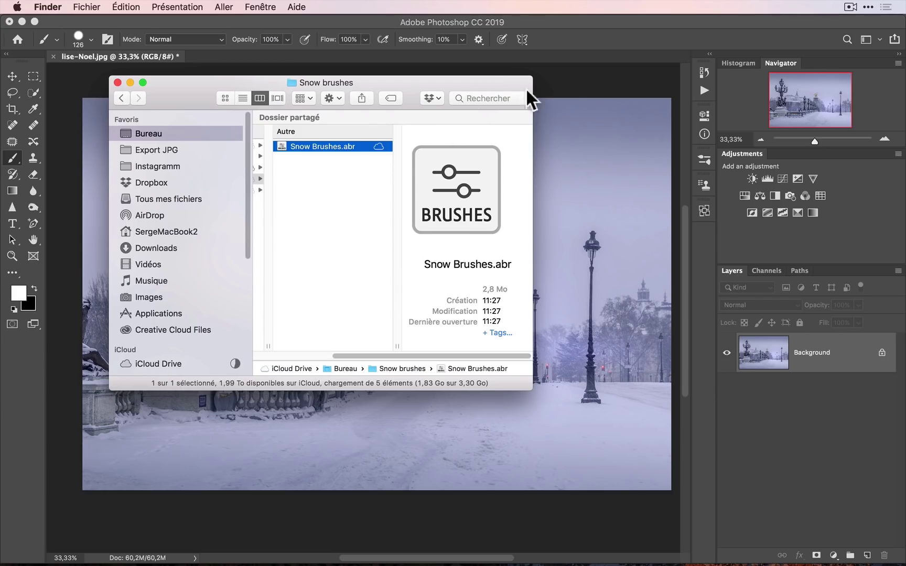
click(551, 86)
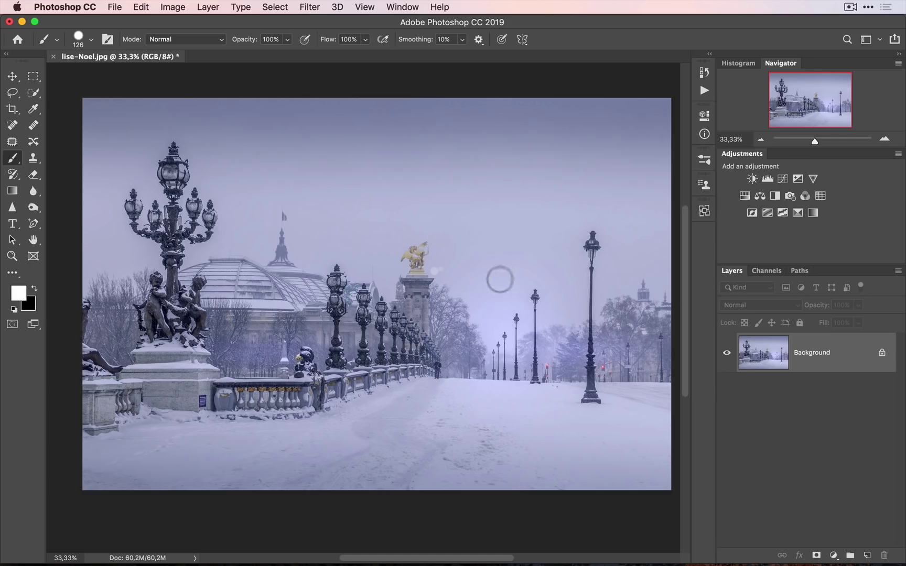
Add a new empty layer above Background named 'Ultra Fine snow'
click(867, 555)
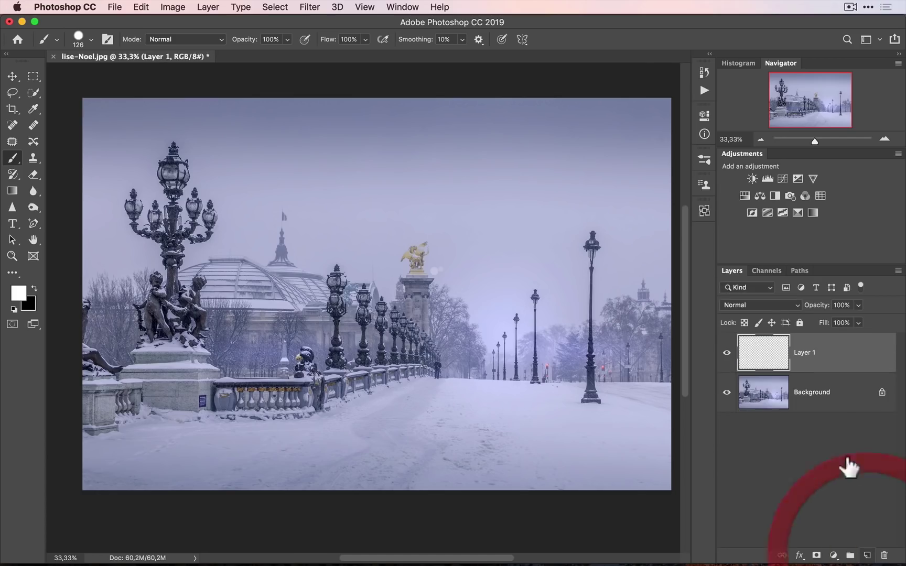
double_click(805, 352)
text(U)
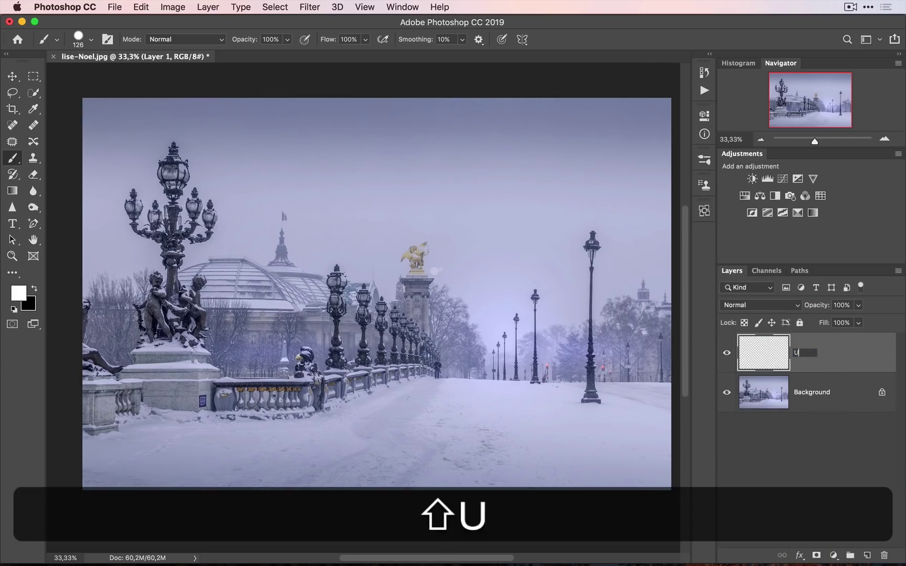
text(ltra Fine snow)
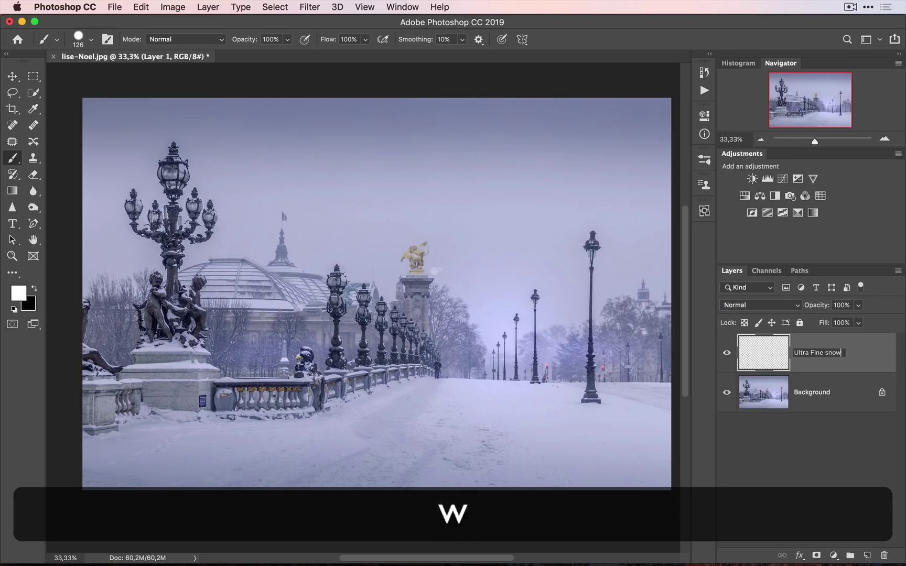
key(Return)
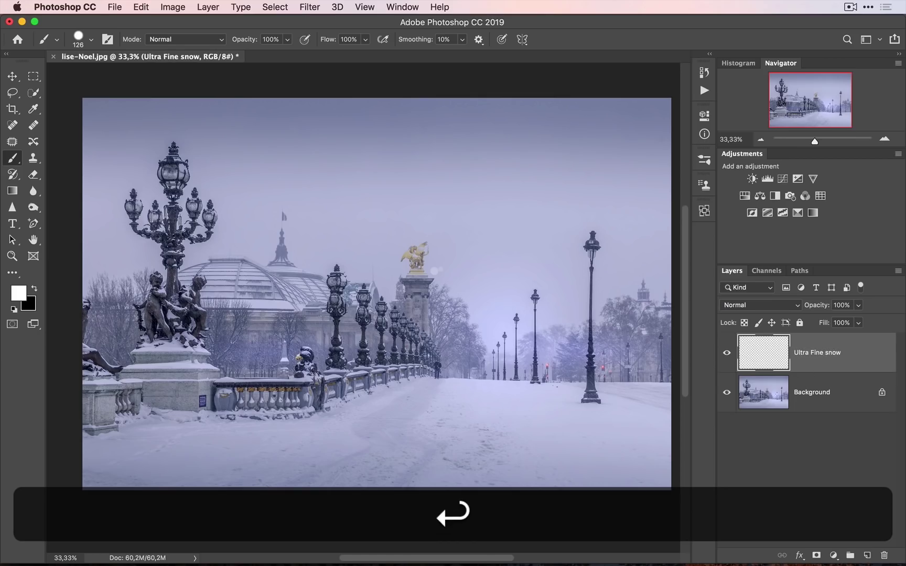
With the Brush tool, expand the Snow Brushes folder in the brush preset picker
key(b)
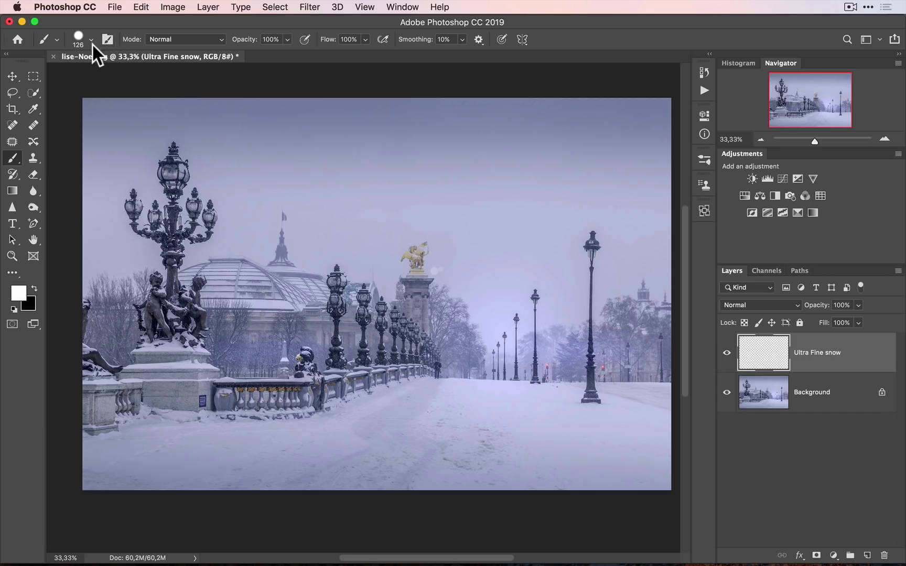
click(91, 39)
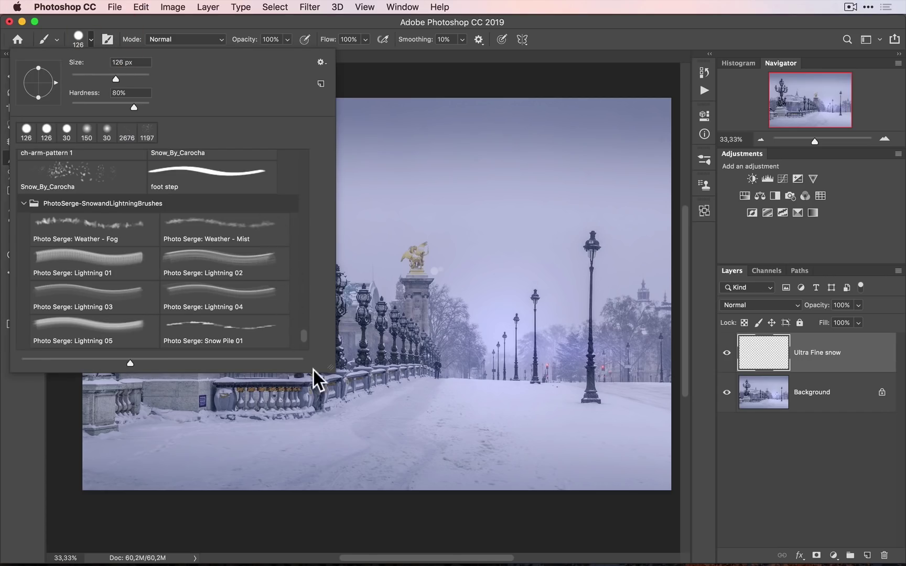
drag(303, 333, 304, 345)
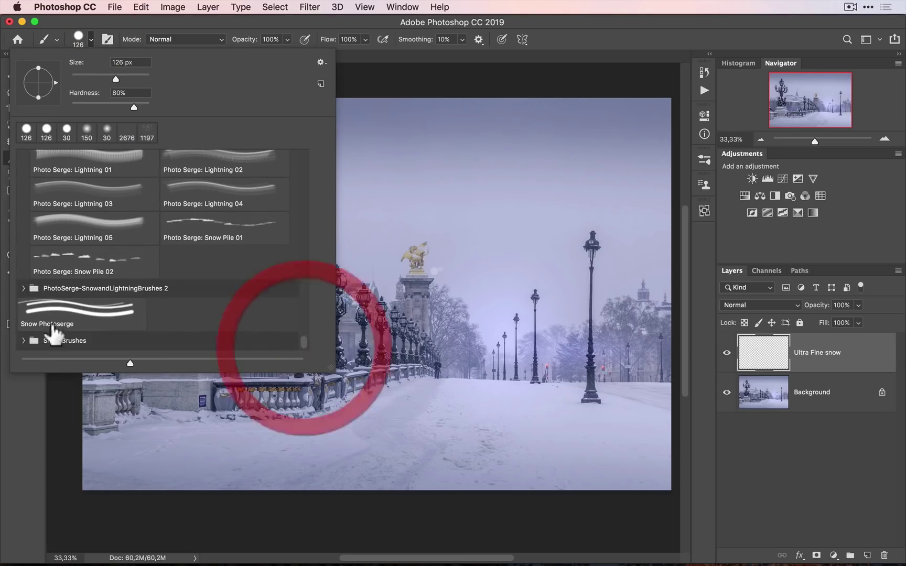
click(25, 341)
drag(305, 330, 305, 349)
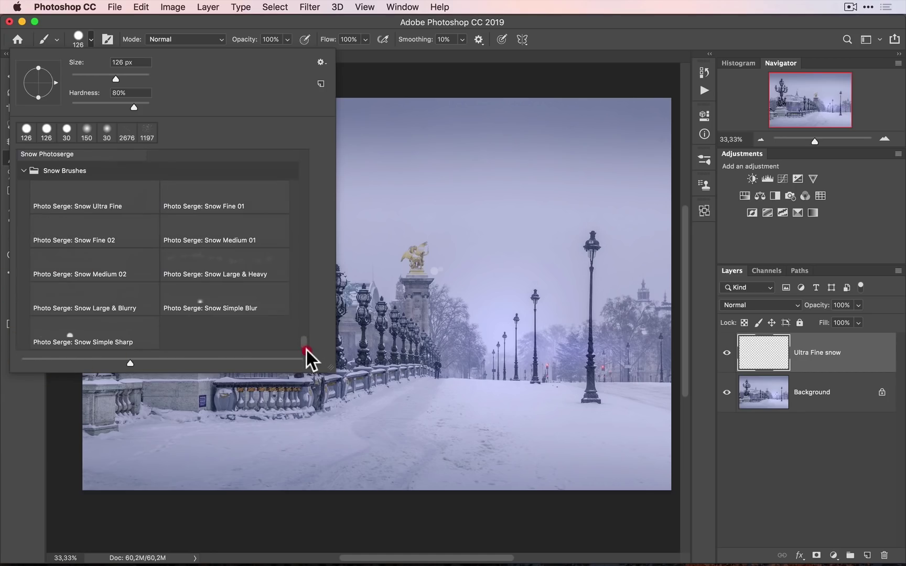
click(321, 63)
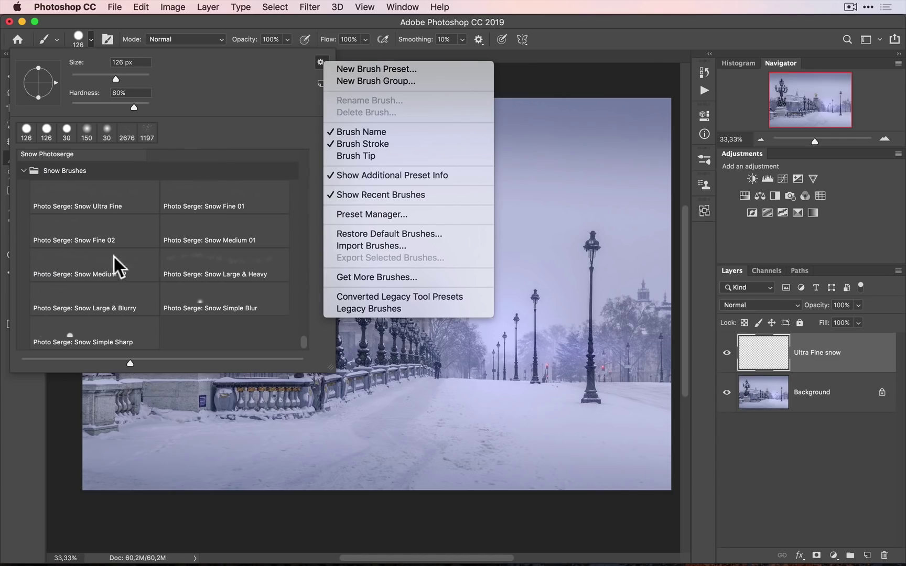
click(251, 100)
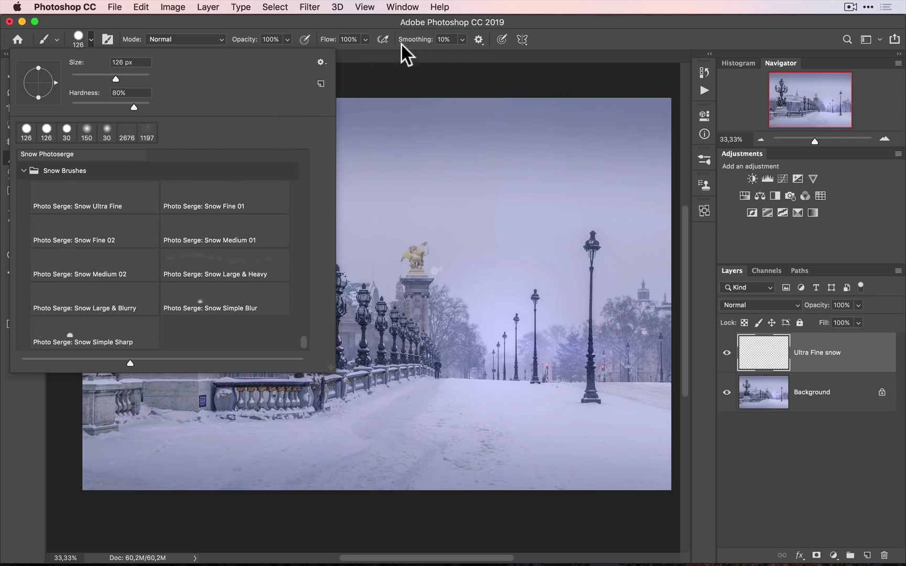
Show the Brushes panel via Window and arrange it as a thumbnail grid over the photo
click(411, 6)
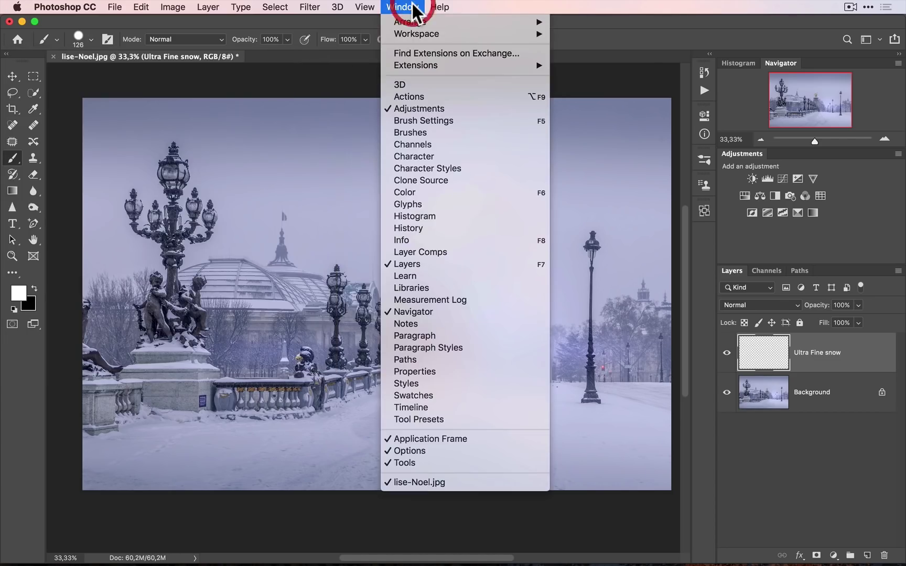
click(421, 129)
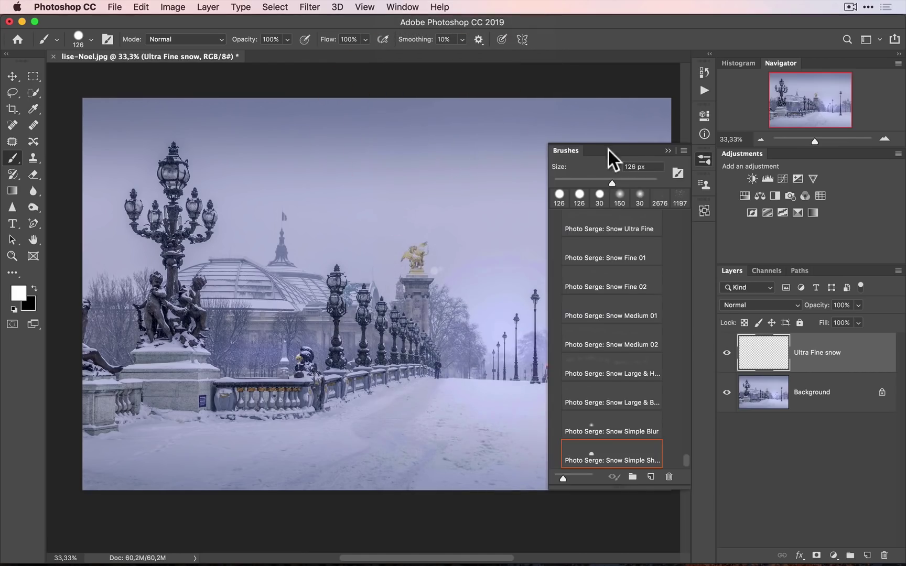
drag(566, 150, 155, 128)
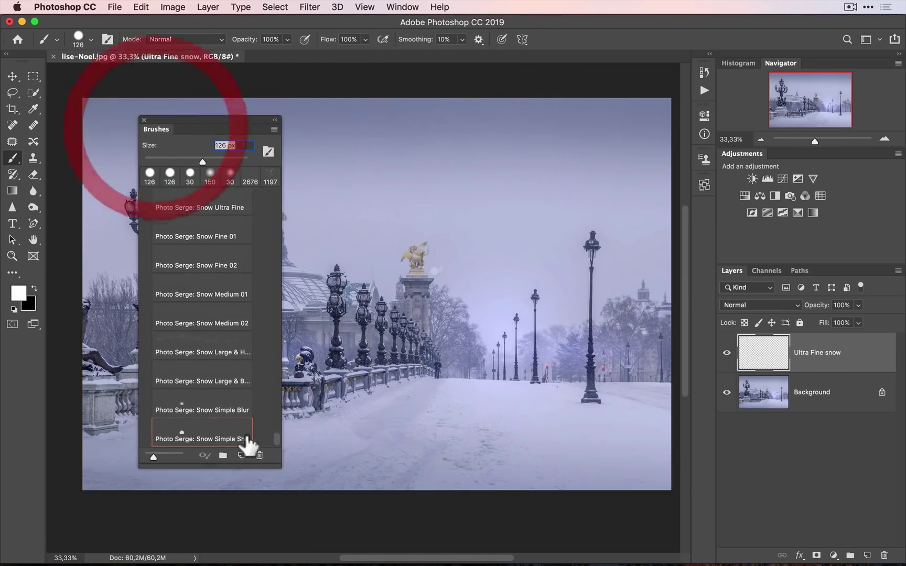
click(283, 454)
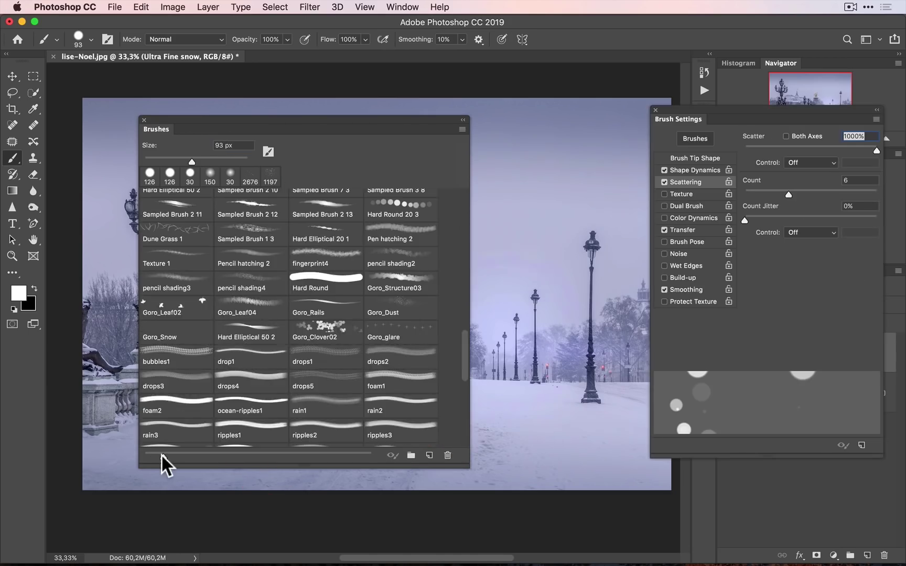
mouse_move(160, 456)
mouse_down()
mouse_move(192, 454)
mouse_move(150, 455)
mouse_up()
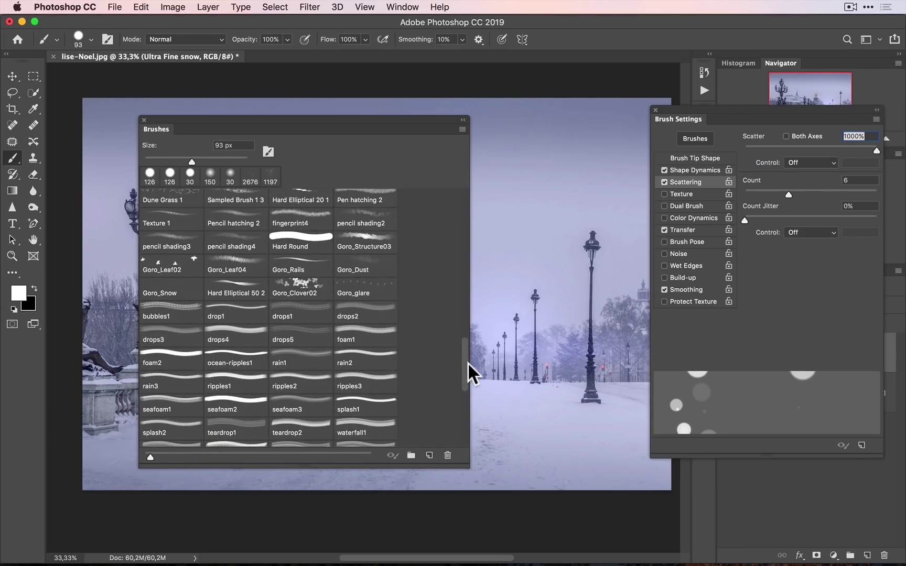
scroll(446, 460, down, 10)
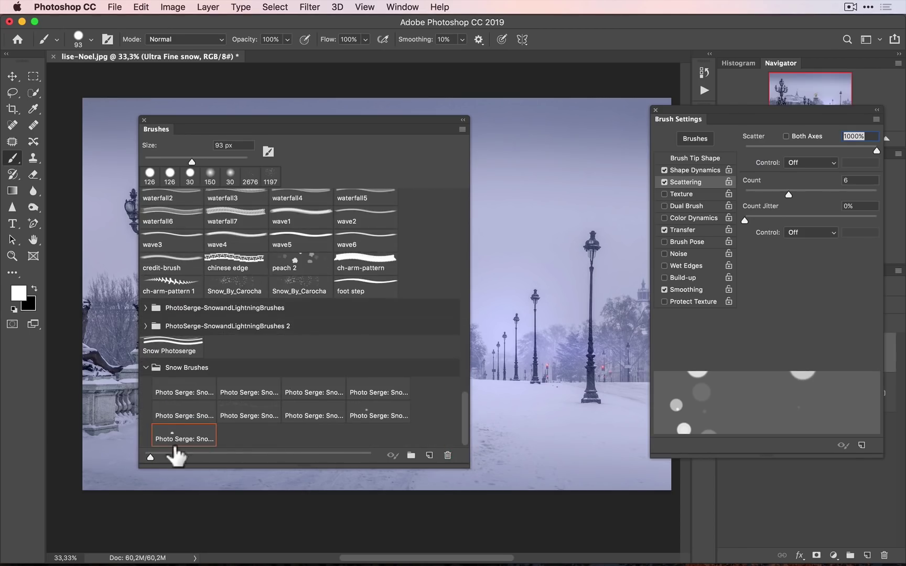
drag(151, 456, 168, 457)
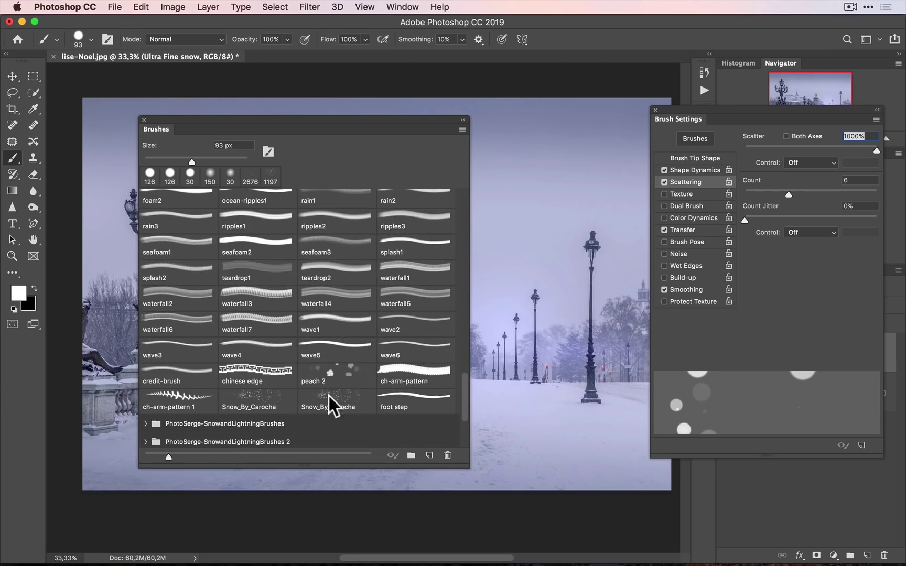
drag(466, 401, 461, 477)
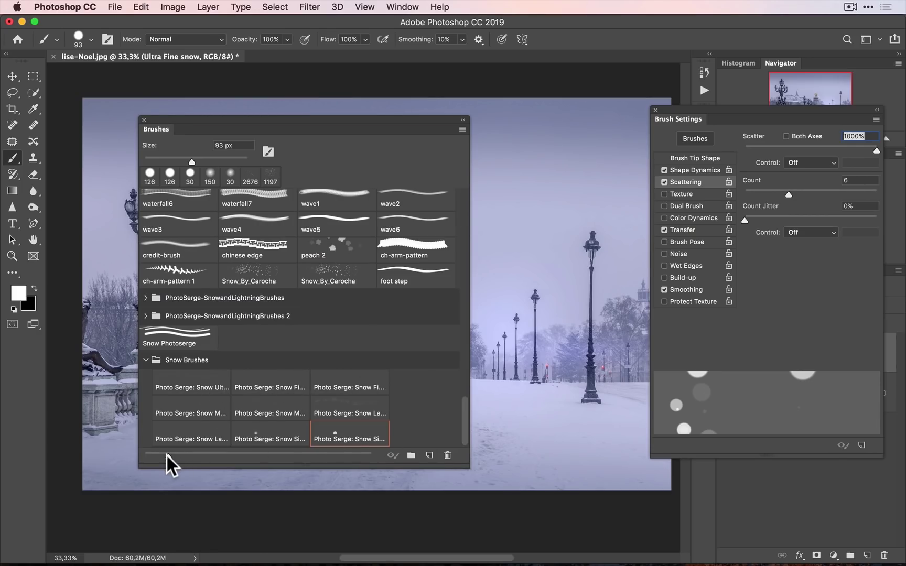
mouse_move(168, 455)
mouse_down()
mouse_move(142, 456)
mouse_move(188, 456)
mouse_up()
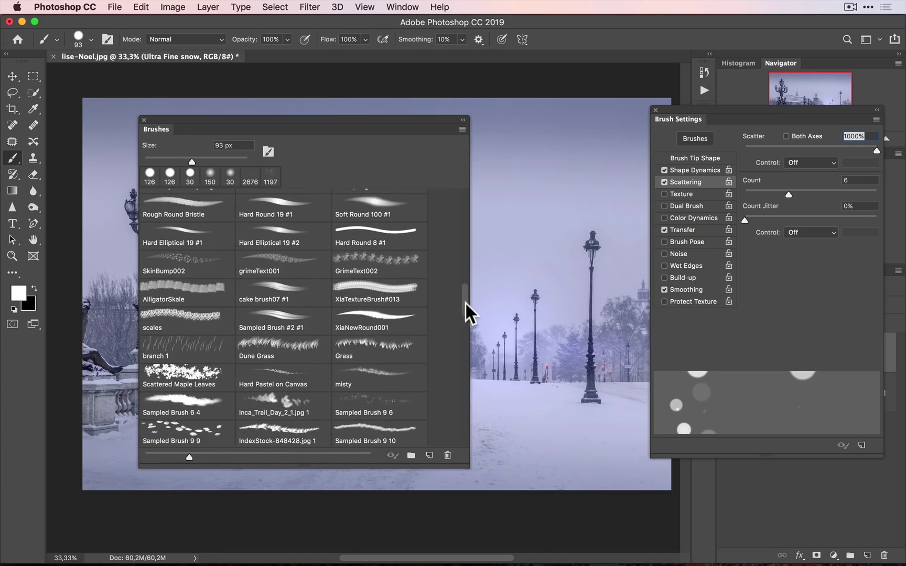
Select the Photo Serge: Snow Ultra Fine brush at 1000 px and hide the brush library
click(460, 442)
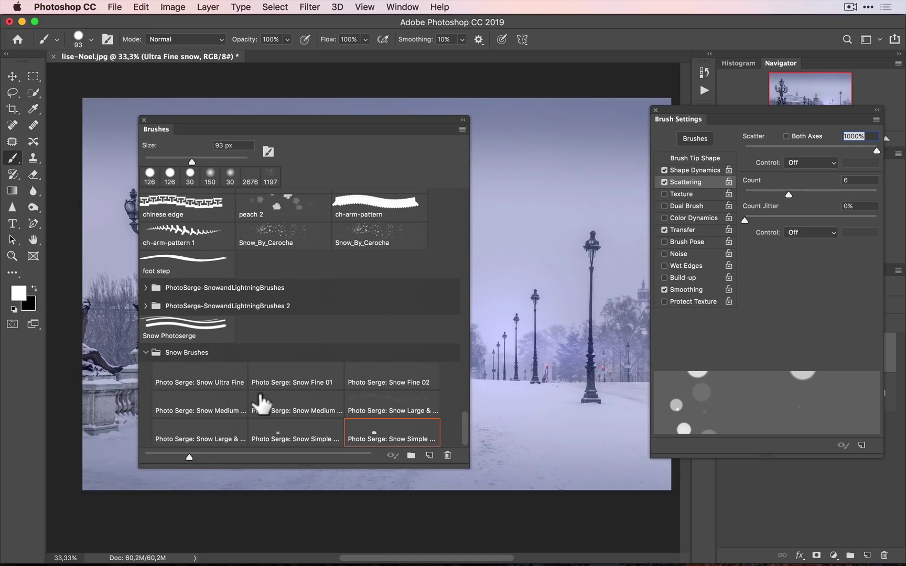
click(655, 110)
mouse_move(327, 119)
mouse_down()
mouse_move(359, 150)
mouse_move(455, 131)
mouse_move(425, 99)
mouse_up()
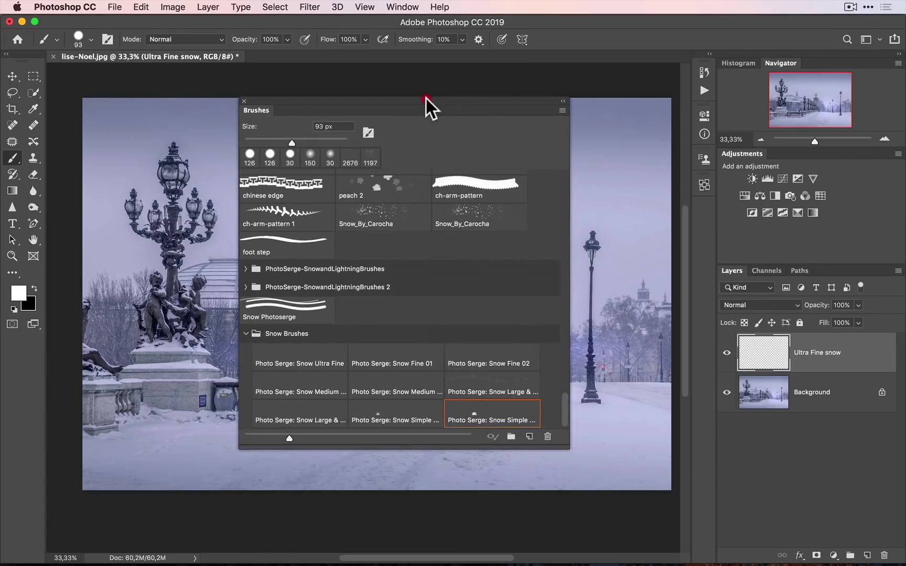
click(303, 356)
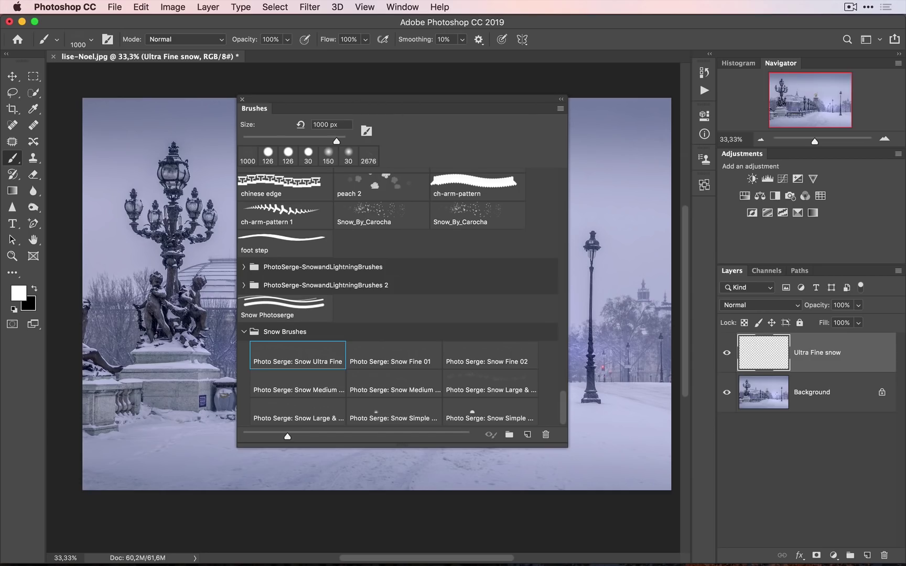
key(Return)
Dab ultra fine snowflakes at four spots across the sky
click(386, 222)
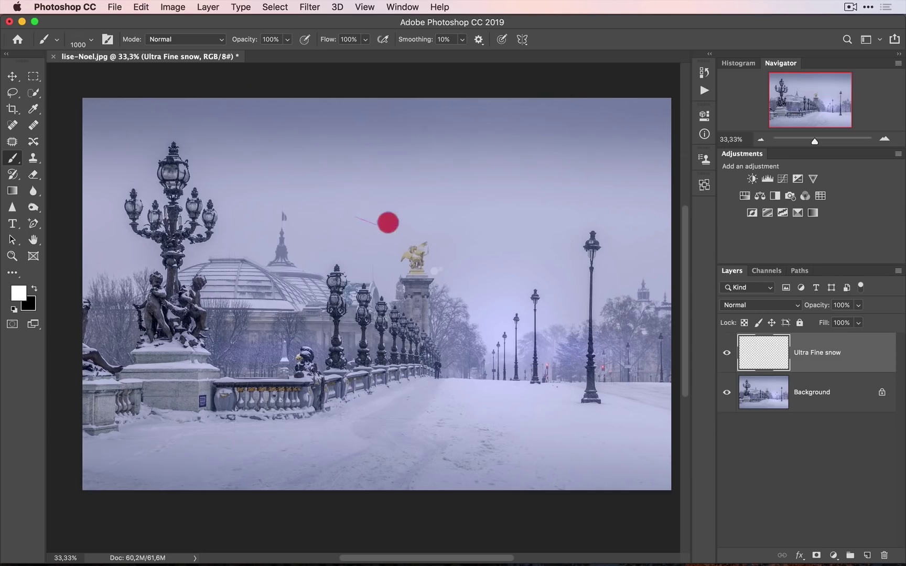
click(147, 183)
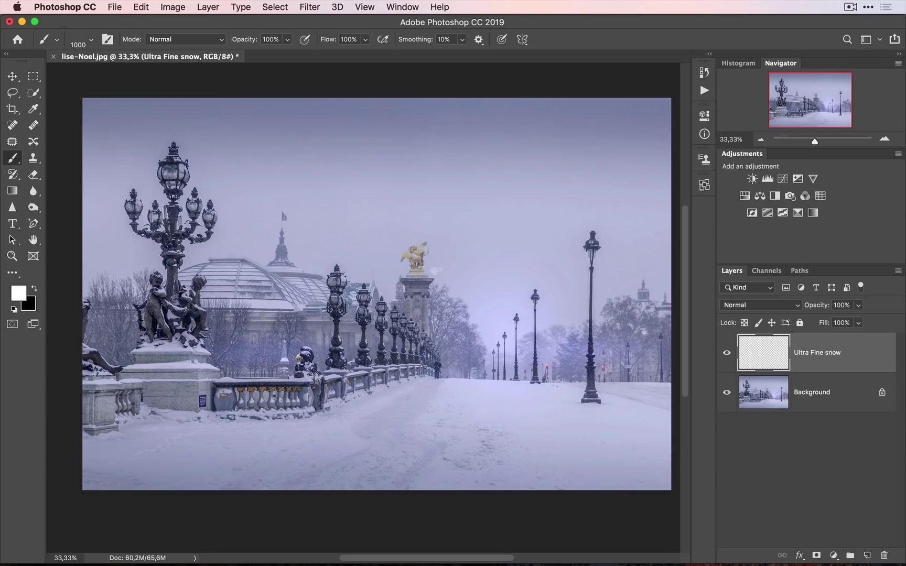
click(310, 152)
click(470, 273)
Zoom into the sky and pan around to inspect the fine snowflakes
key(z)
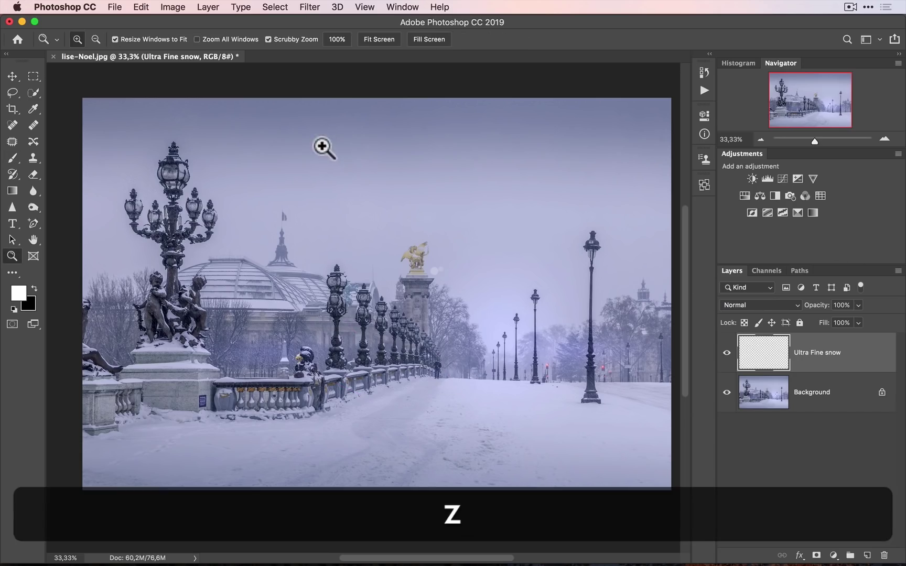
drag(320, 148, 512, 209)
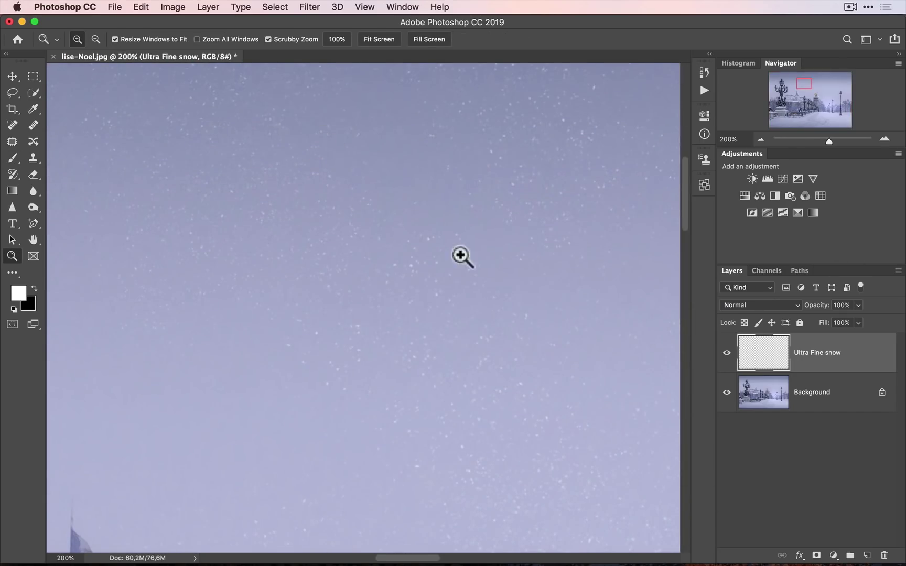
key(b)
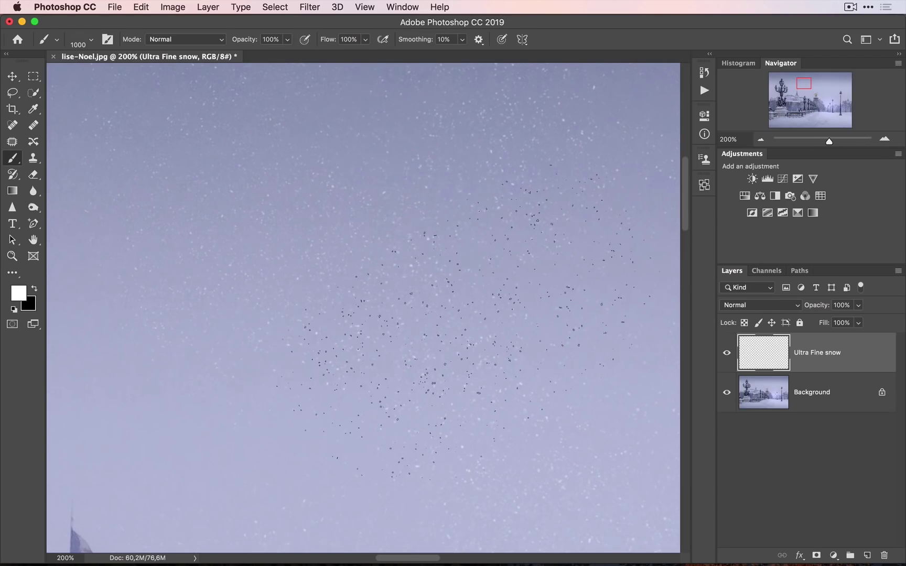
drag(465, 367, 234, 253)
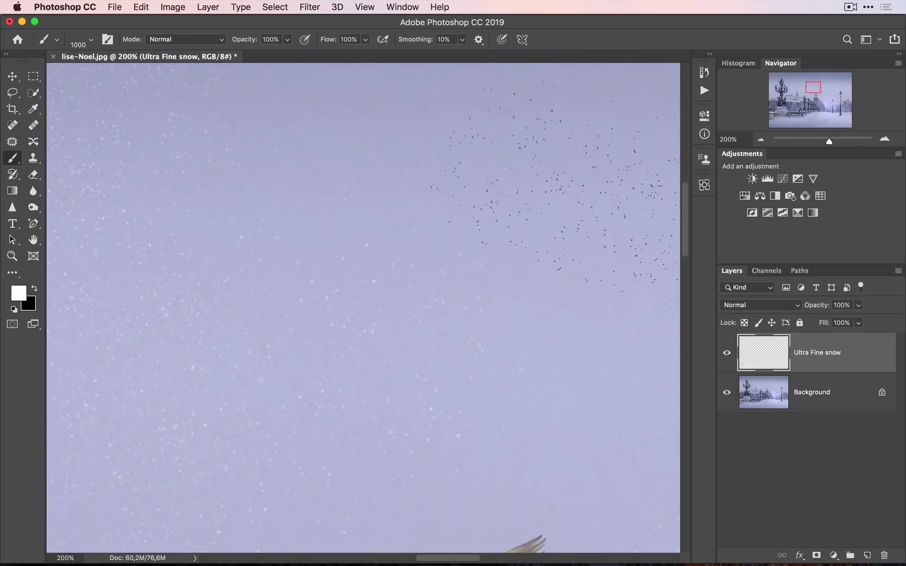
drag(447, 346, 95, 378)
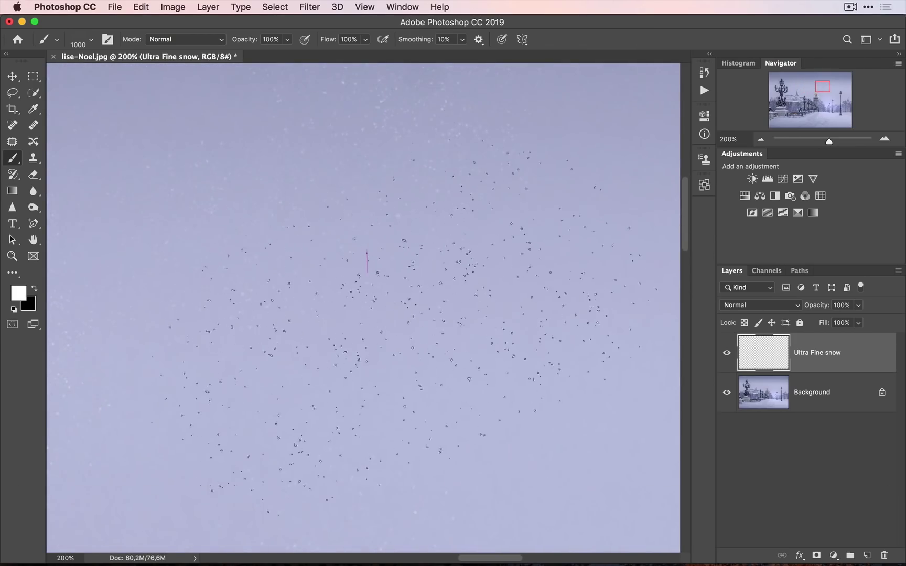
Zoom back out toward the whole photo and brush more fine snow over the left side
key(z)
alt+click(323, 275)
alt+click(287, 281)
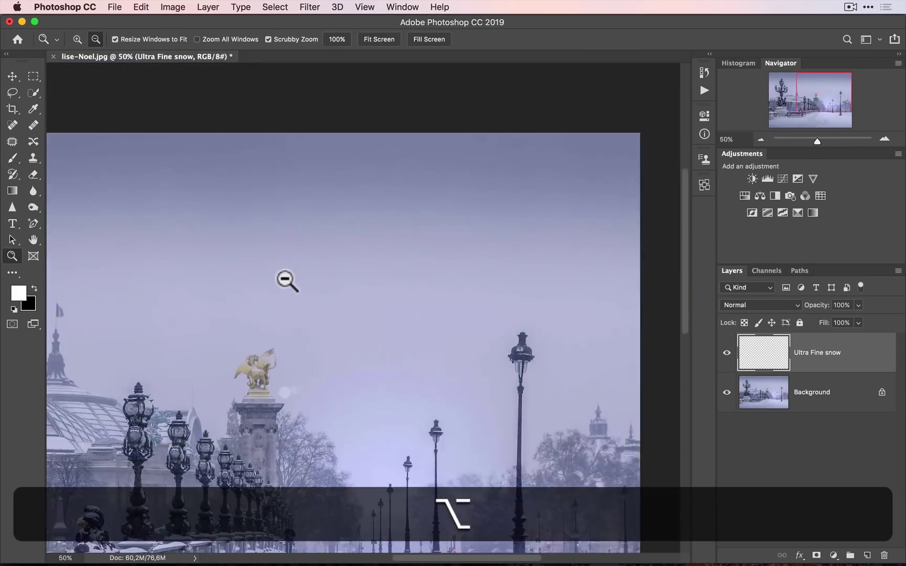
alt+click(285, 293)
key(b)
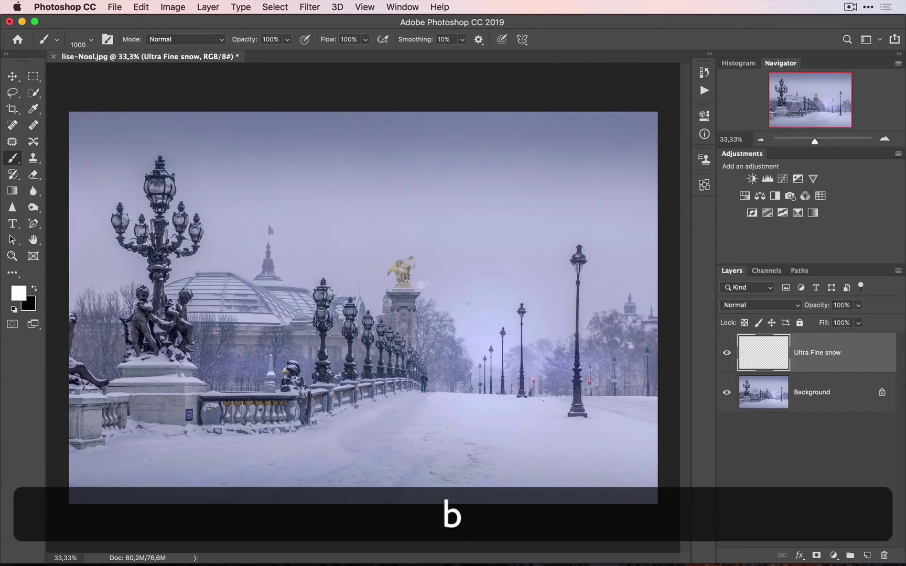
mouse_move(332, 326)
mouse_down()
mouse_move(195, 315)
mouse_move(125, 357)
mouse_up()
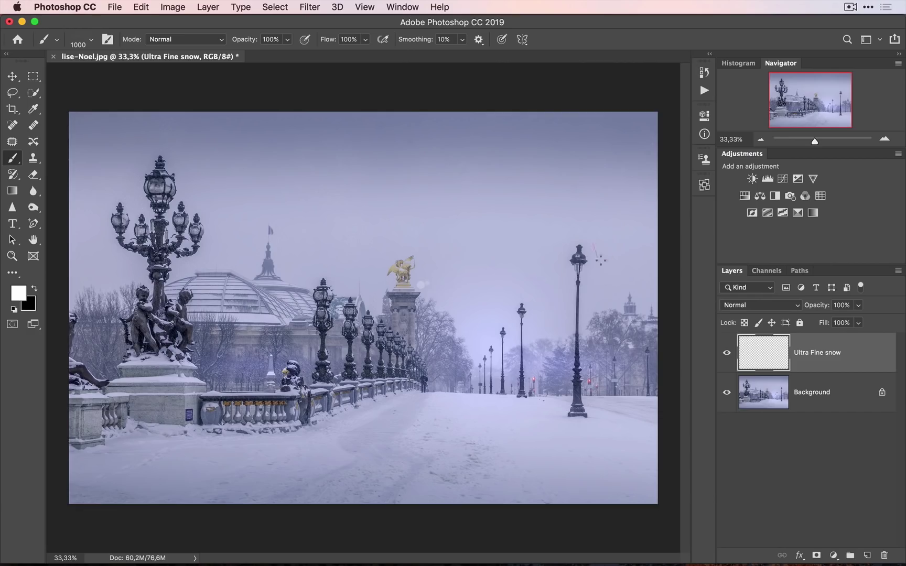
Choose the Photo Serge: Snow Fine 02 brush from the Brush Settings presets
click(107, 38)
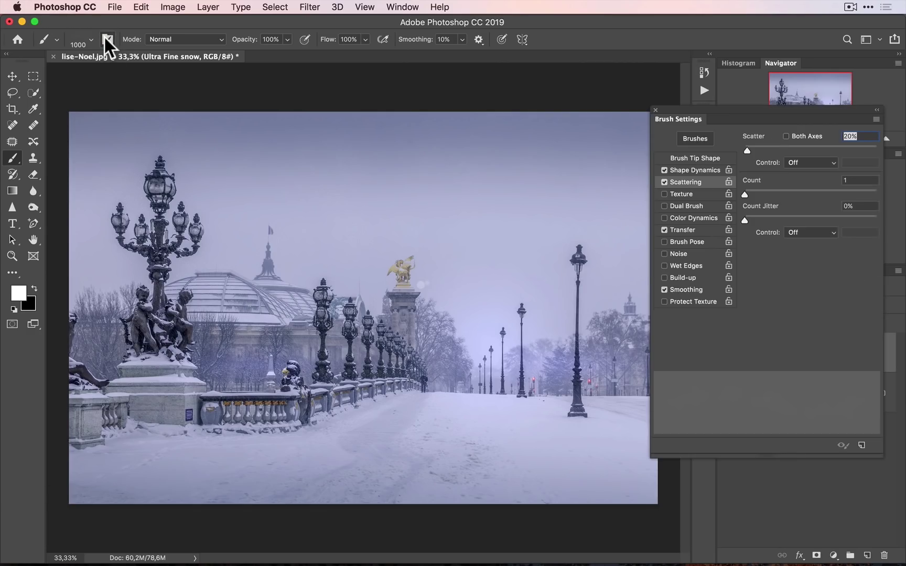
click(695, 138)
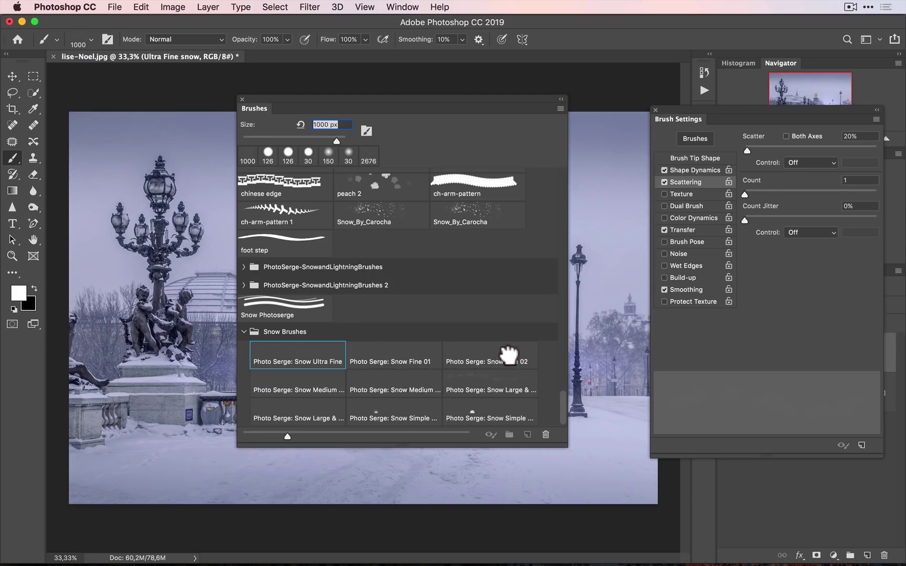
click(504, 356)
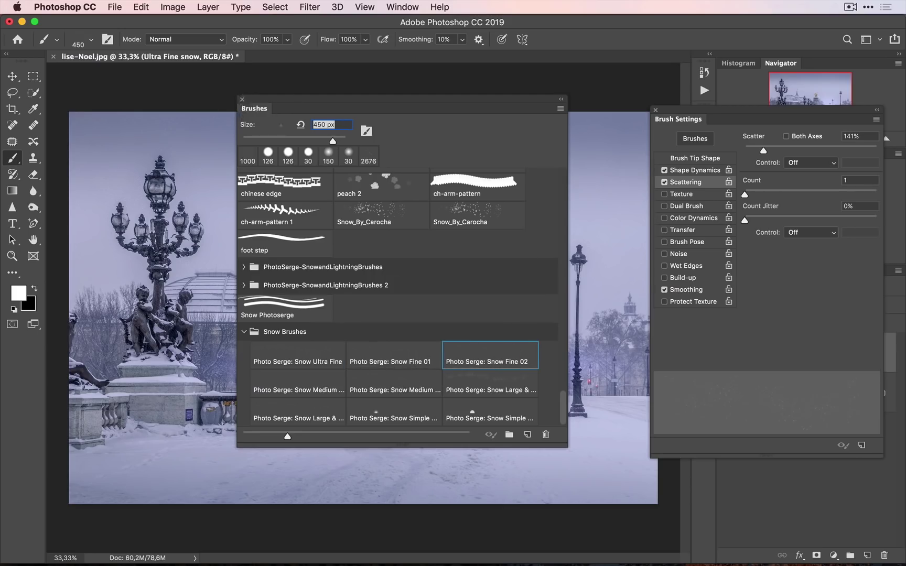
click(241, 99)
click(655, 110)
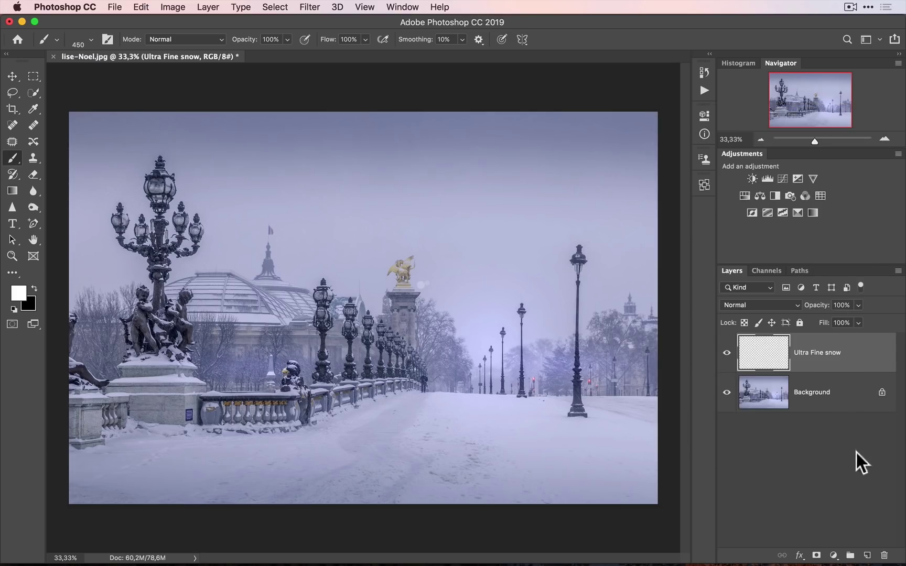
Add a new layer above Ultra Fine snow named 'Ultra fine snow 02'
click(868, 556)
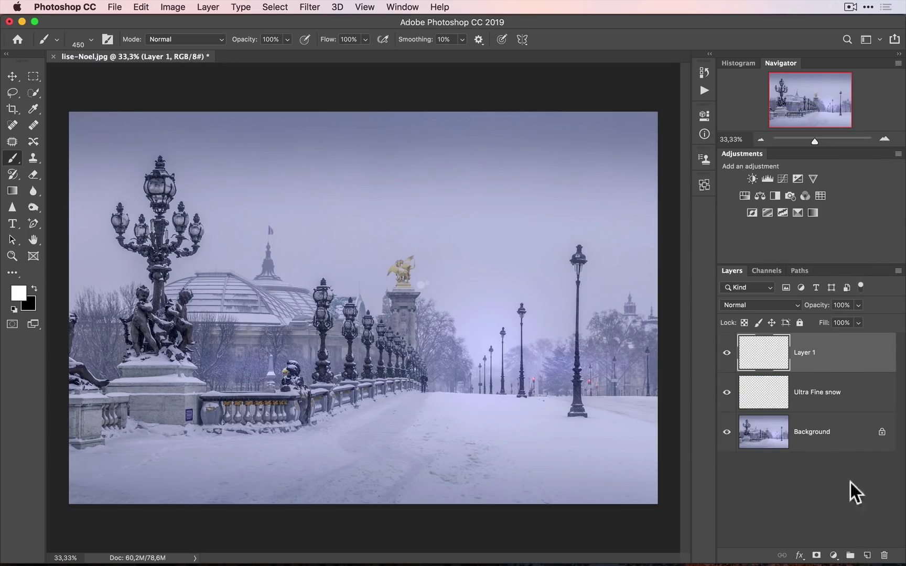
double_click(805, 353)
text(Ultr)
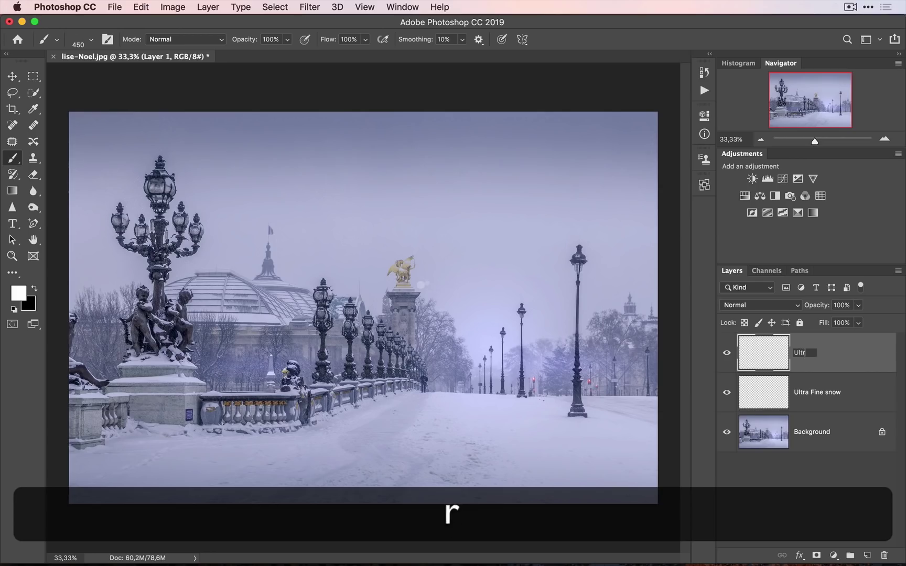
text(a fine snow 02)
key(Return)
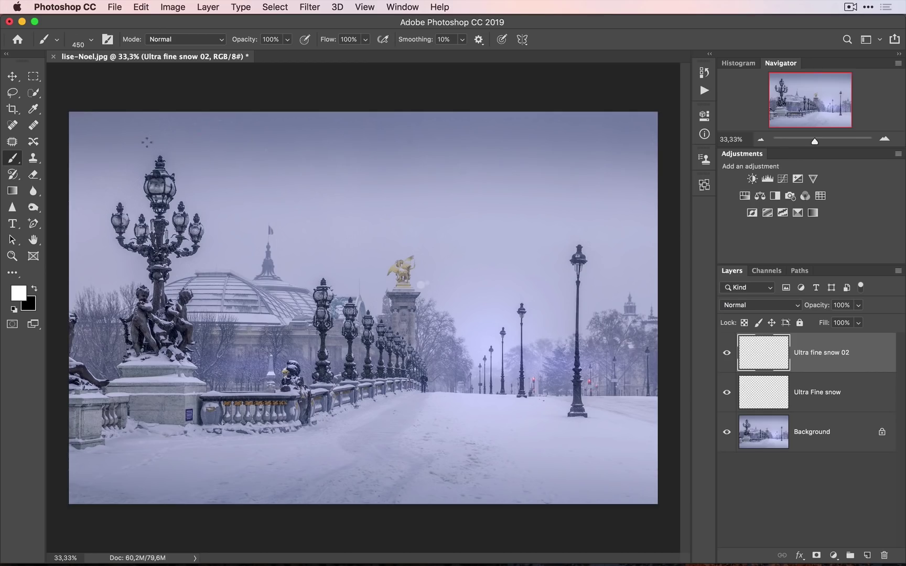
Zoom in on the sky, pan to the lamp posts, and paint fine snow across them
key(z)
click(313, 178)
click(313, 178)
click(313, 178)
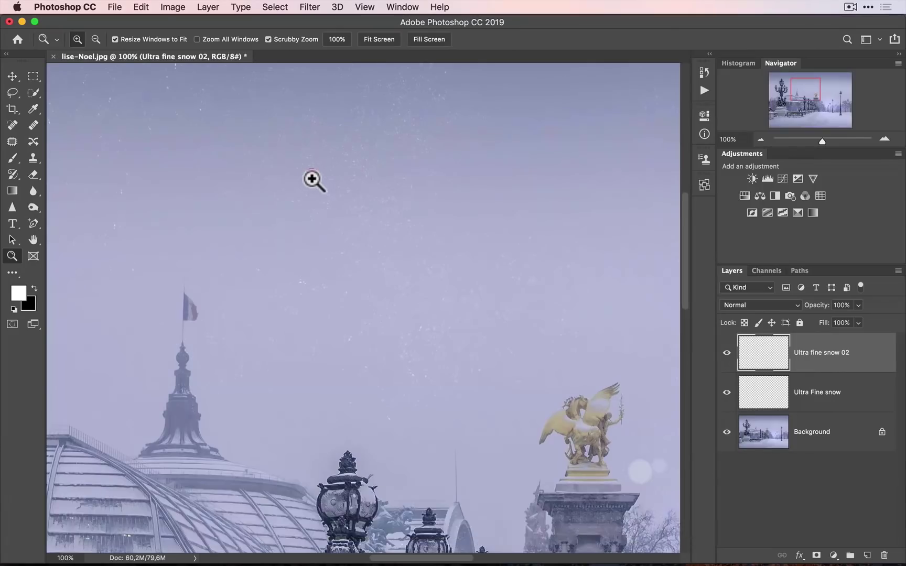
key(b)
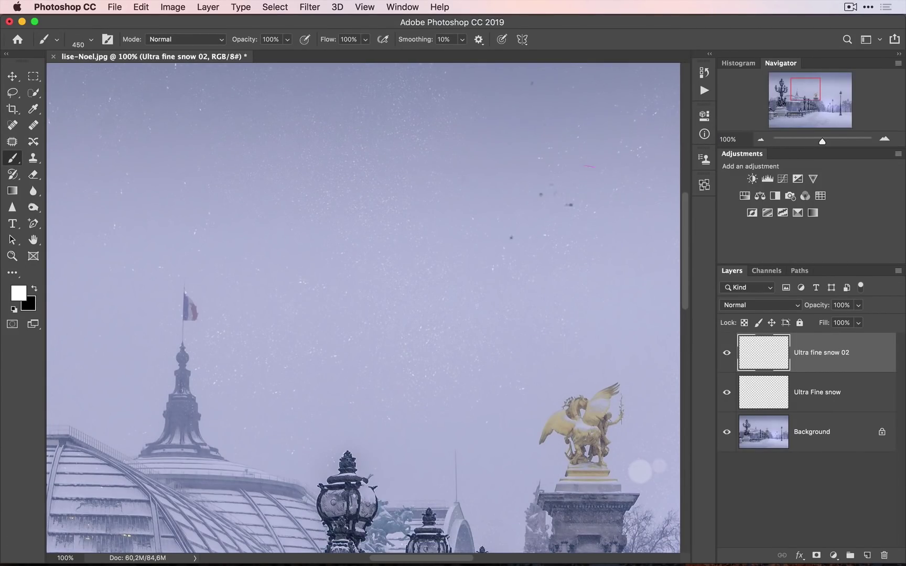
key(space)
drag(479, 283, 52, 294)
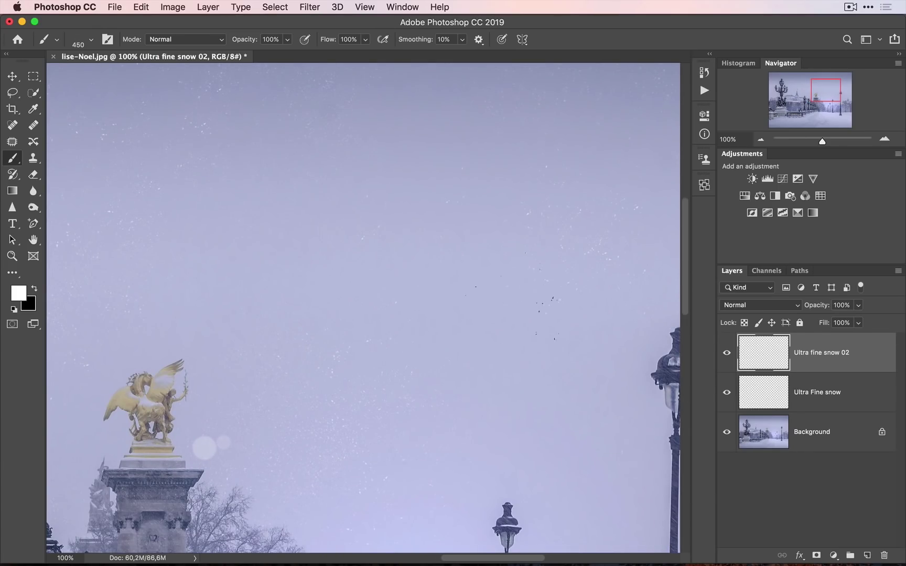
key(space)
drag(533, 337, 290, 165)
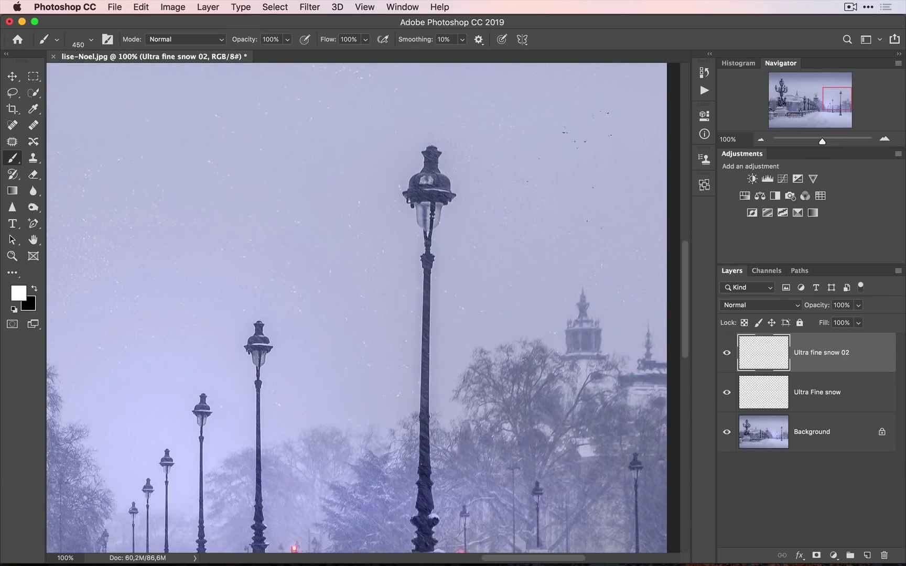
key(space)
drag(585, 236, 526, 441)
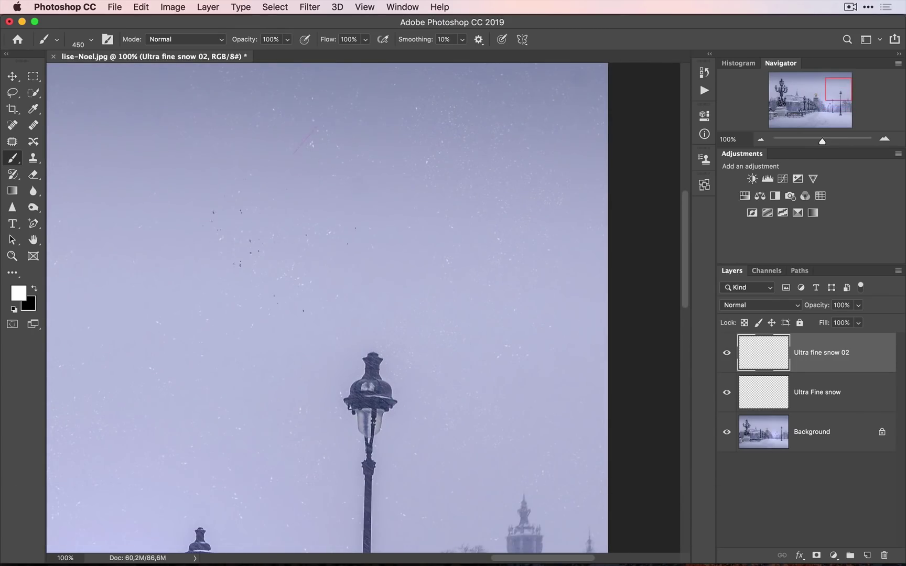
key(space)
drag(455, 323, 458, 263)
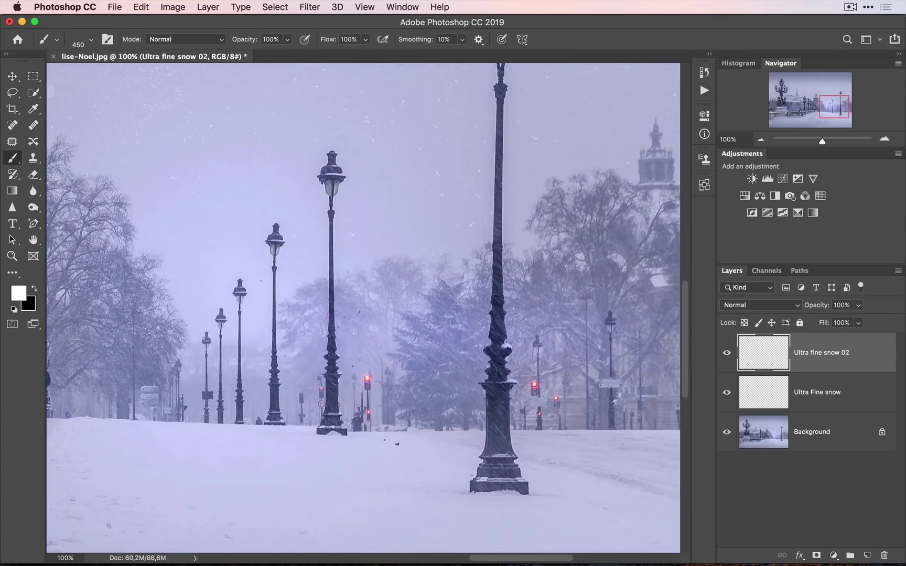
mouse_move(398, 331)
mouse_down()
mouse_move(545, 328)
mouse_move(588, 307)
mouse_up()
Pan around the scene, stamping fine snow over the bridge, its railing and the sky near a lamp post
key(space)
drag(586, 364, 701, 455)
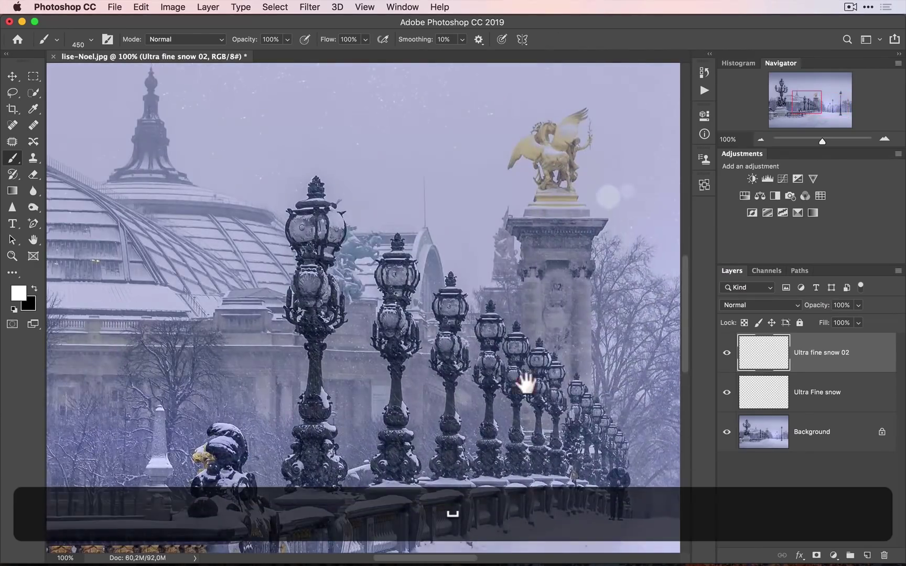
drag(522, 380, 360, 384)
key(space)
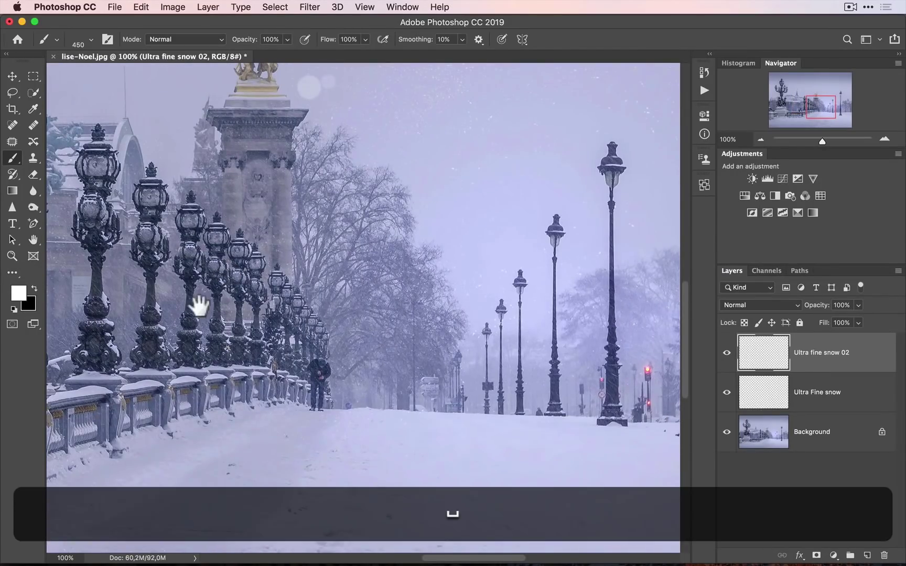
drag(198, 304, 574, 411)
click(300, 400)
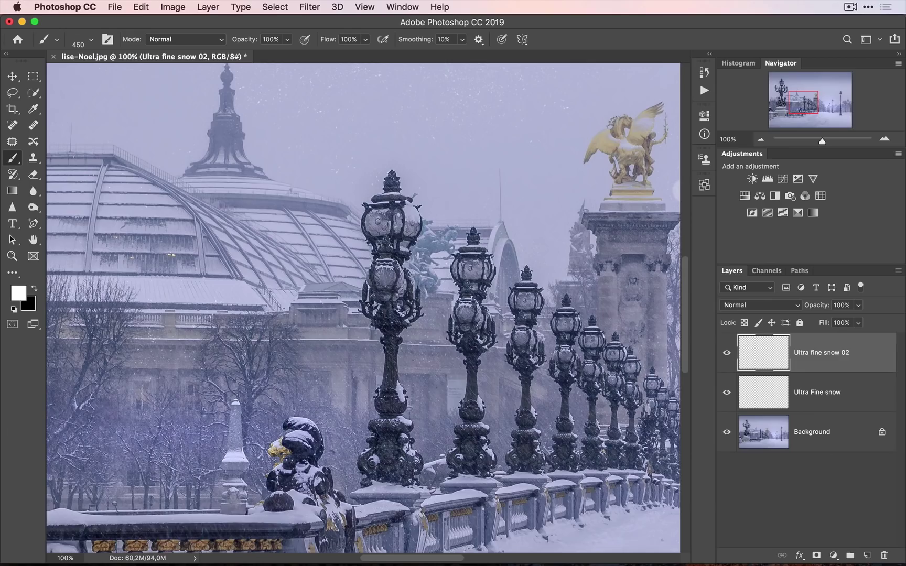
key(space)
drag(353, 350, 374, 208)
click(105, 380)
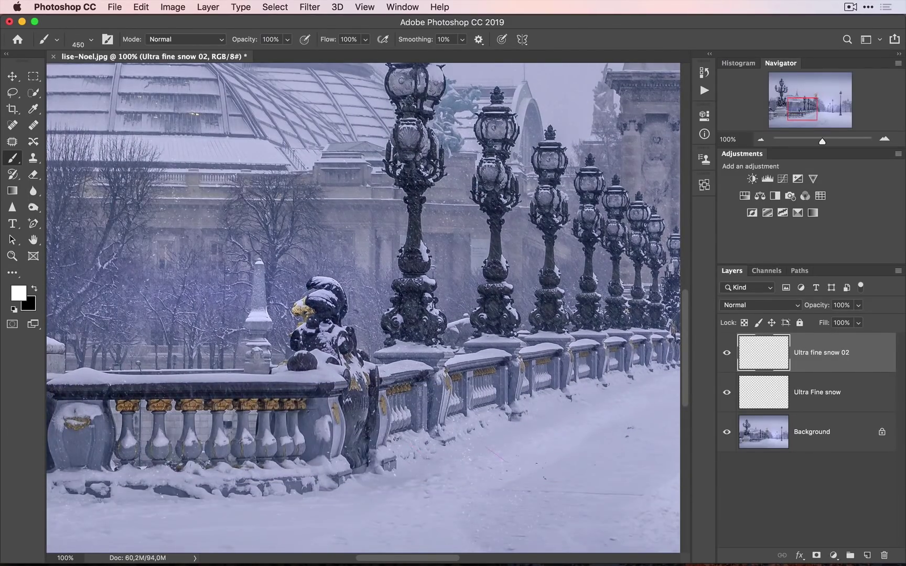
key(space)
drag(566, 357, 374, 287)
key(space)
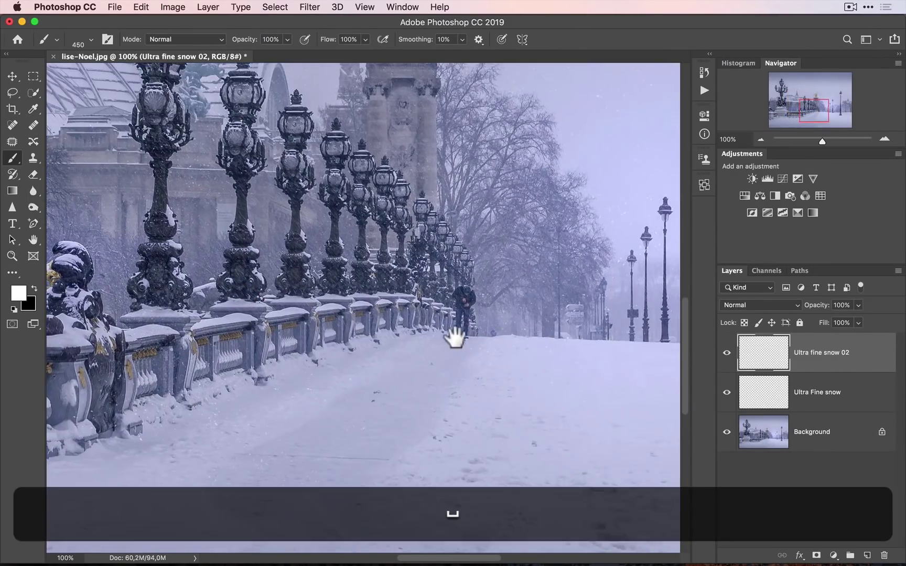
drag(455, 338, 293, 259)
key(space)
drag(568, 299, 481, 324)
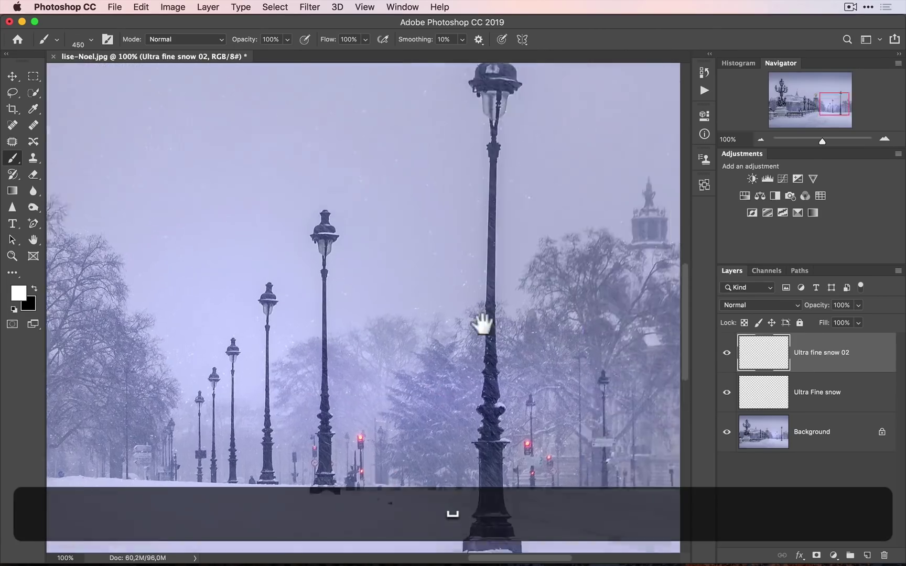
drag(542, 164, 474, 253)
click(646, 94)
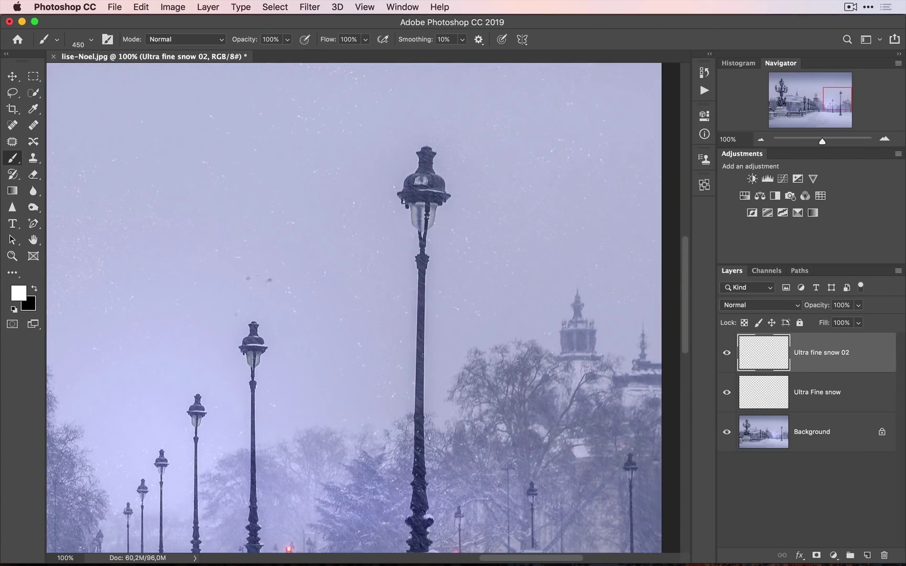
Zoom back out to show the whole bridge photo
key(z)
alt+click(231, 236)
alt+click(155, 249)
alt+click(128, 265)
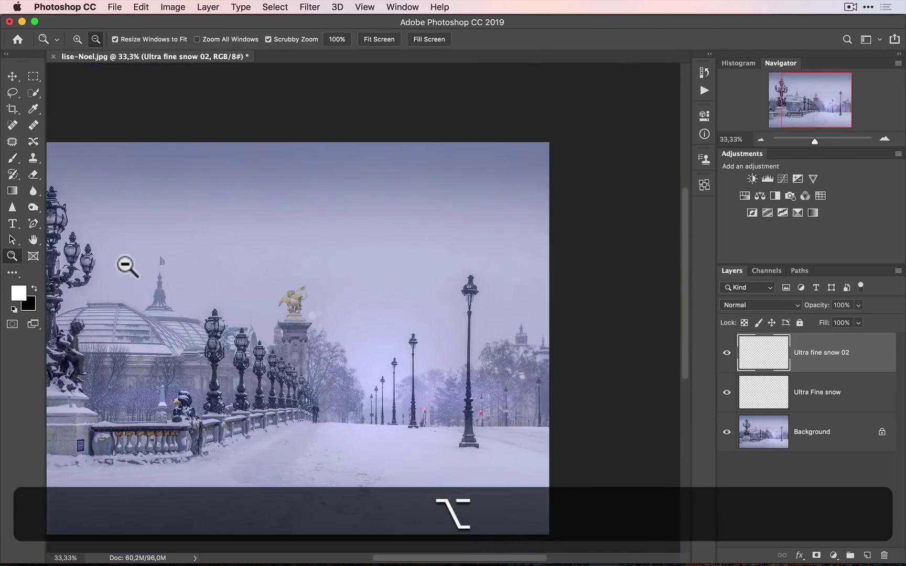
alt+click(127, 266)
click(535, 309)
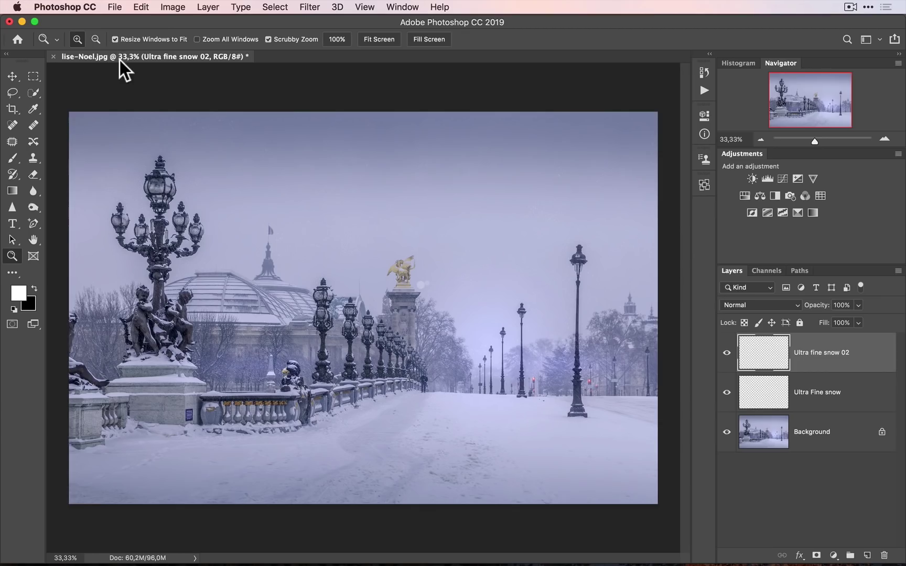
Select the first medium snow brush from the Brush Settings presets
key(b)
click(108, 40)
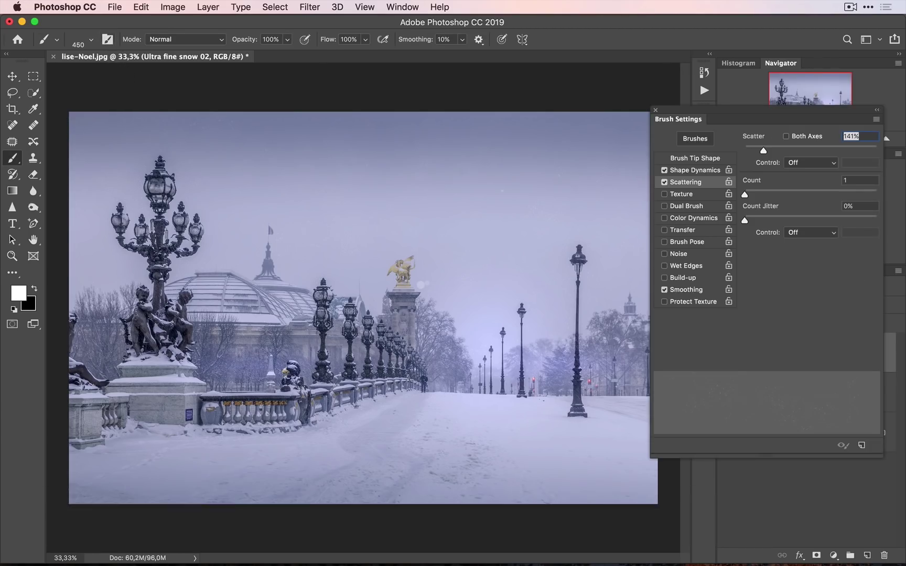
click(698, 140)
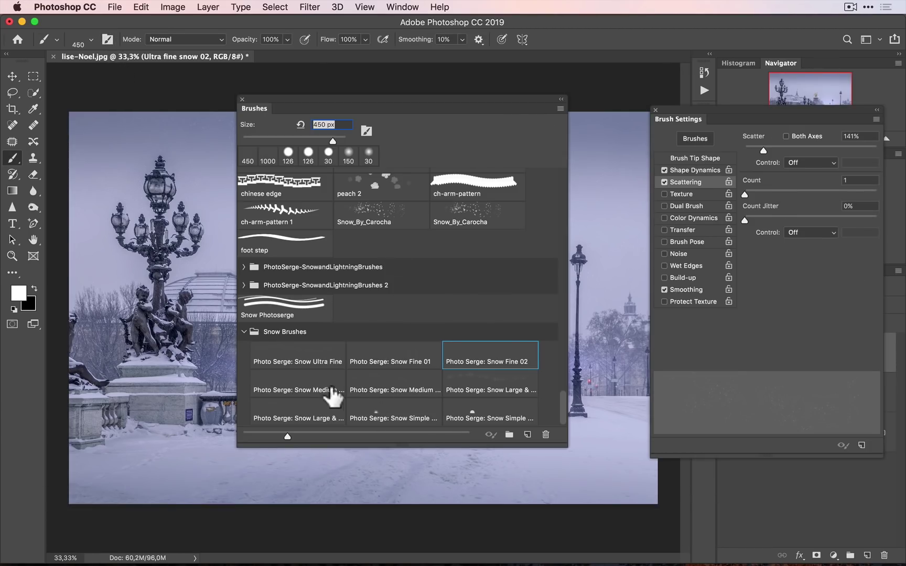
click(318, 391)
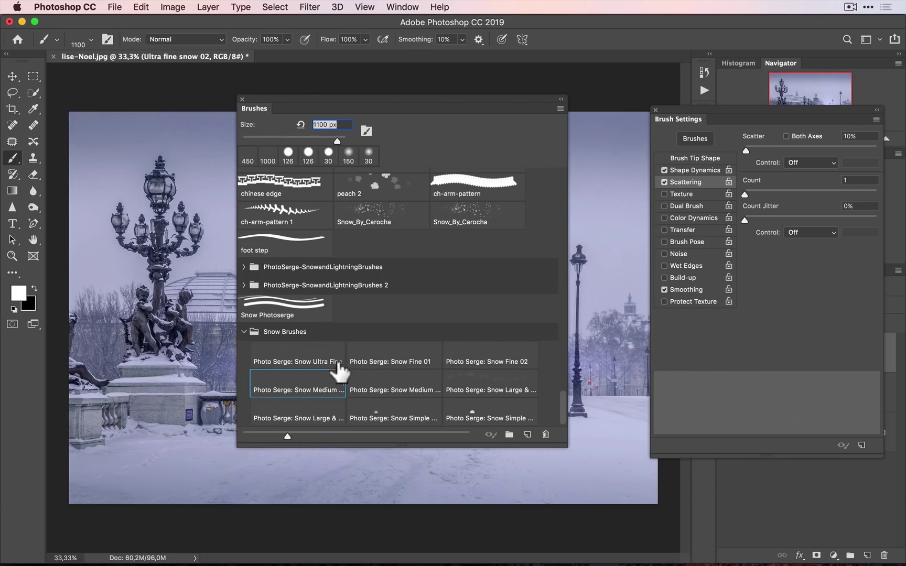
click(241, 100)
click(857, 484)
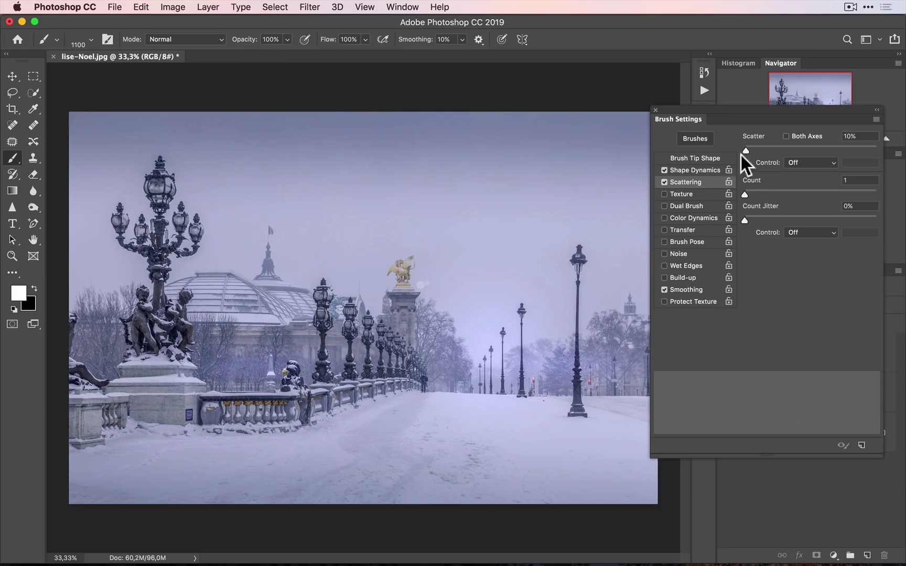
click(656, 110)
Add a new layer named 'Medium 1' and dab the first larger snowflakes onto it
click(867, 555)
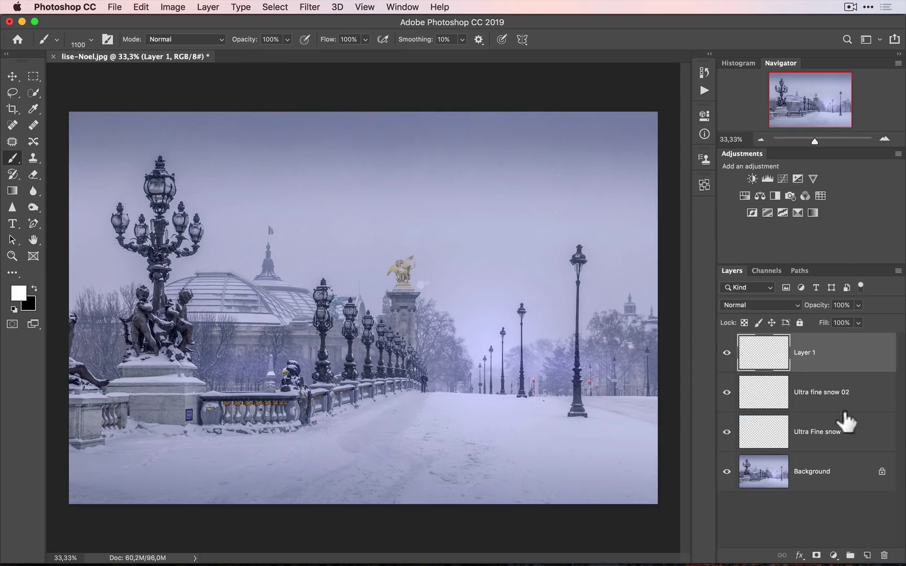
double_click(802, 352)
text(Snow Medi)
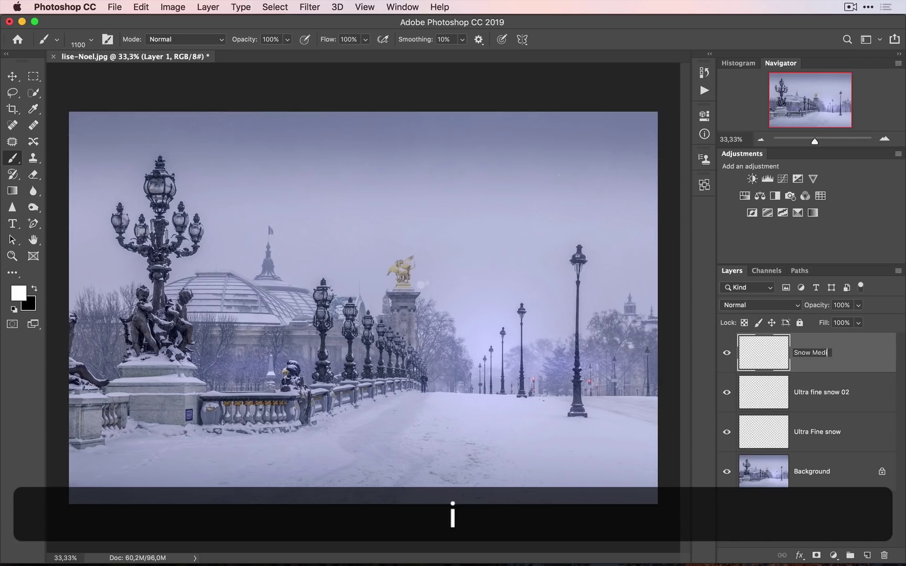
key(BackSpace)
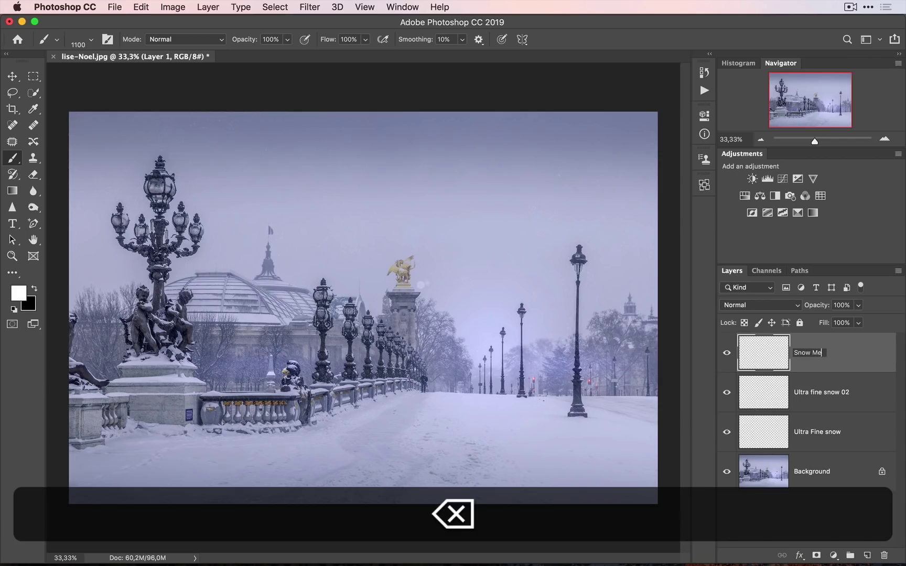
key(BackSpace)
key(BackSpace)
key(BackSpace)
key(BackSpace)
key(BackSpace)
key(BackSpace)
text(Medi)
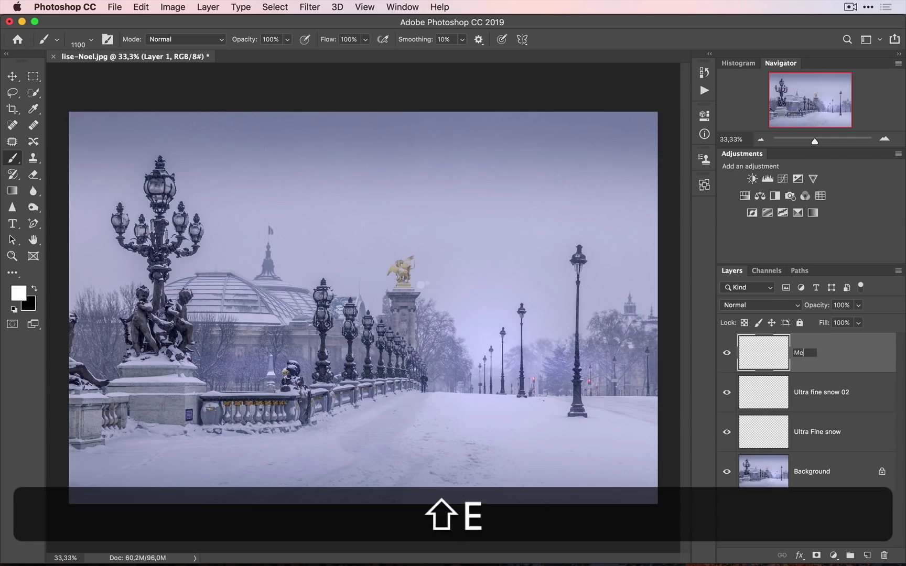
text(um 1)
key(Return)
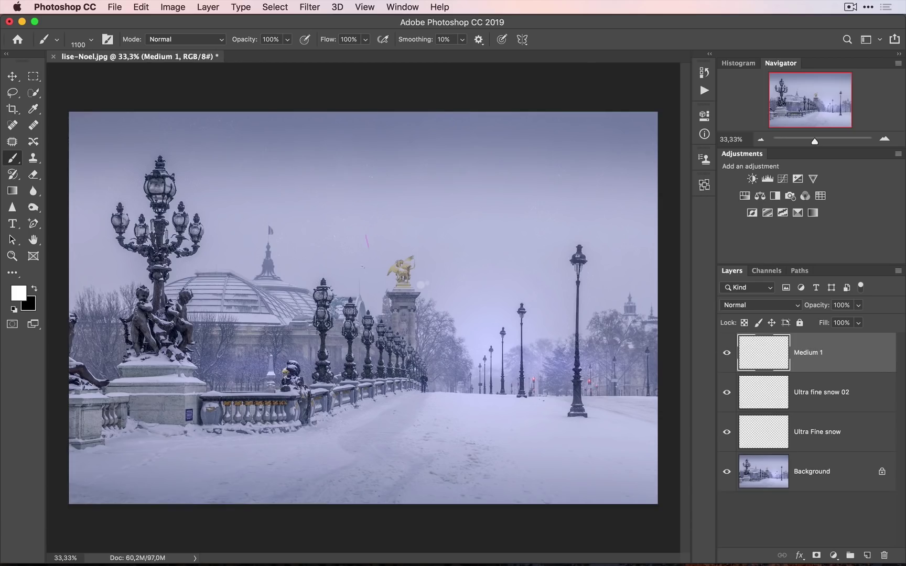
click(439, 210)
Paint medium snowflakes across the sky and bridge, zooming in around the golden statue
mouse_move(574, 271)
mouse_down()
mouse_move(616, 198)
mouse_move(592, 152)
mouse_move(516, 137)
mouse_up()
mouse_move(189, 146)
mouse_down()
mouse_move(166, 161)
mouse_move(127, 237)
mouse_move(178, 280)
mouse_move(232, 294)
mouse_up()
click(445, 392)
key(z)
click(365, 281)
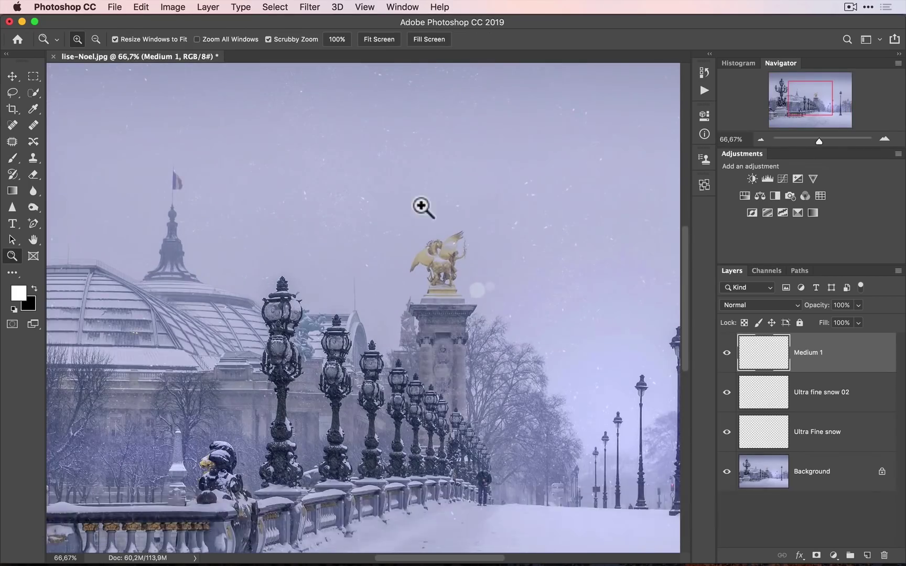
key(b)
click(507, 220)
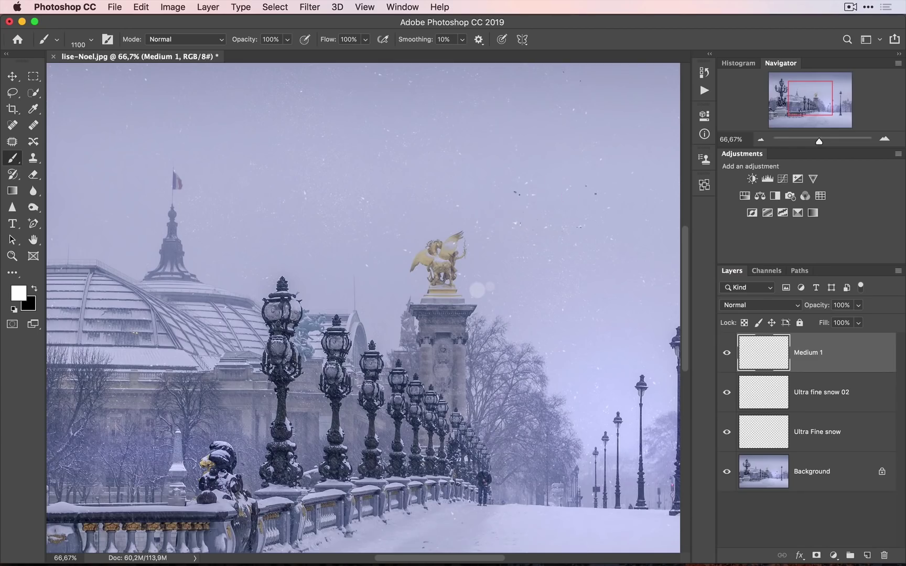
Dab medium flakes over the bridge, lamp posts, dome and right edge of the photo
key(space)
mouse_move(579, 160)
mouse_down()
mouse_move(400, 223)
mouse_move(329, 232)
mouse_up()
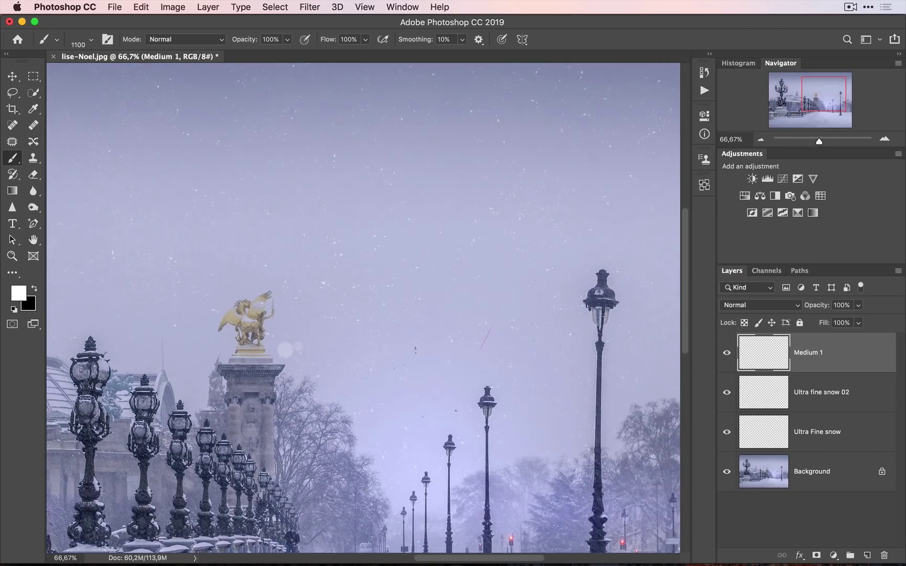
click(512, 357)
key(space)
drag(351, 281, 309, 279)
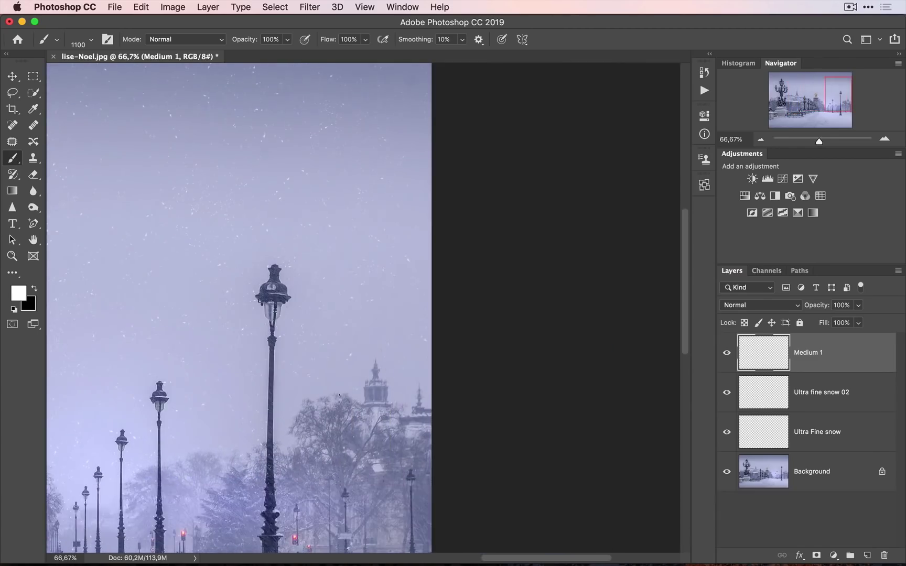
key(space)
drag(304, 406, 642, 201)
click(211, 299)
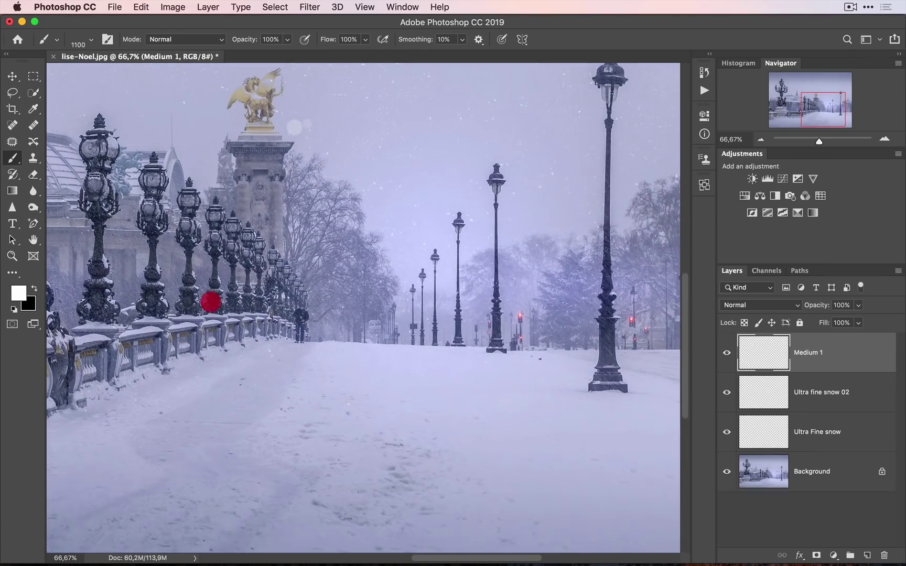
key(space)
drag(398, 331, 632, 408)
click(323, 222)
key(space)
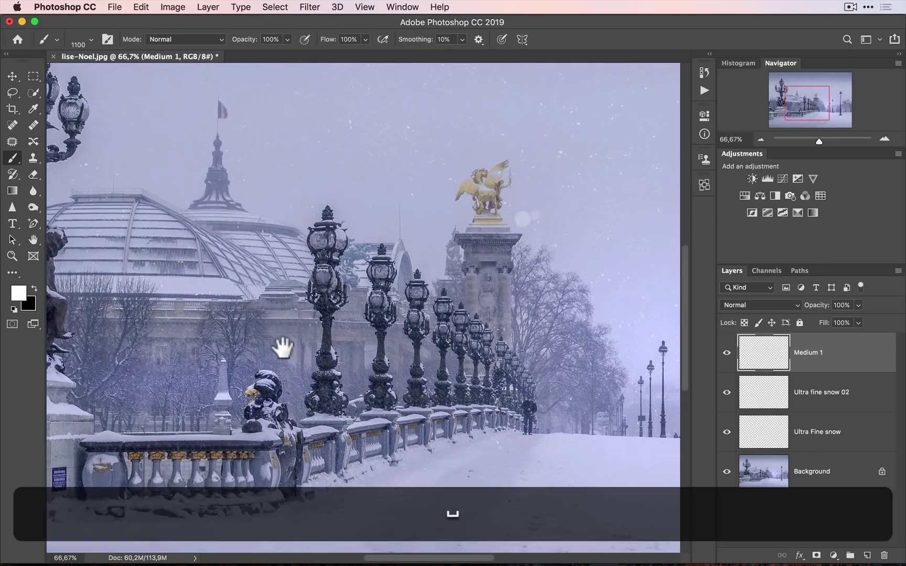
drag(283, 347, 393, 229)
click(197, 231)
key(space)
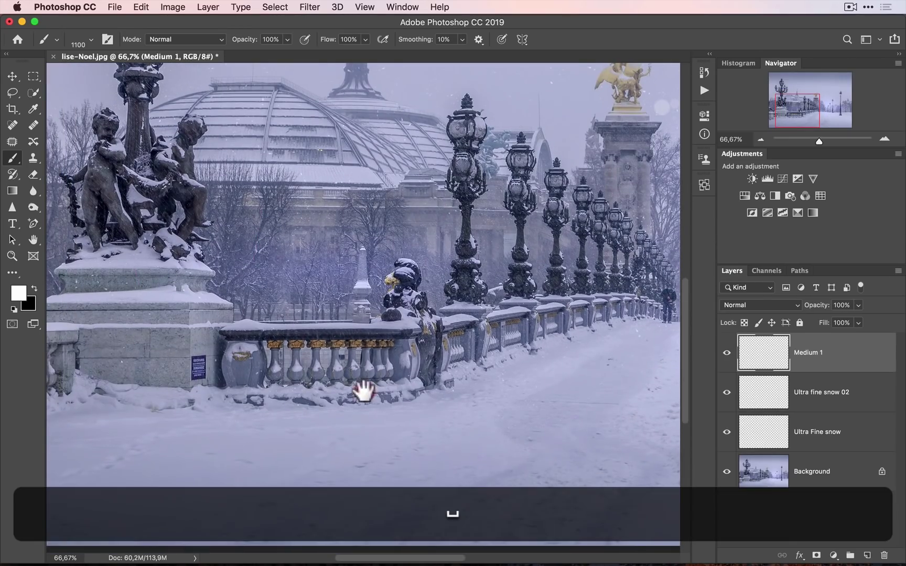
drag(360, 389, 357, 386)
click(461, 406)
key(space)
drag(513, 361, 106, 314)
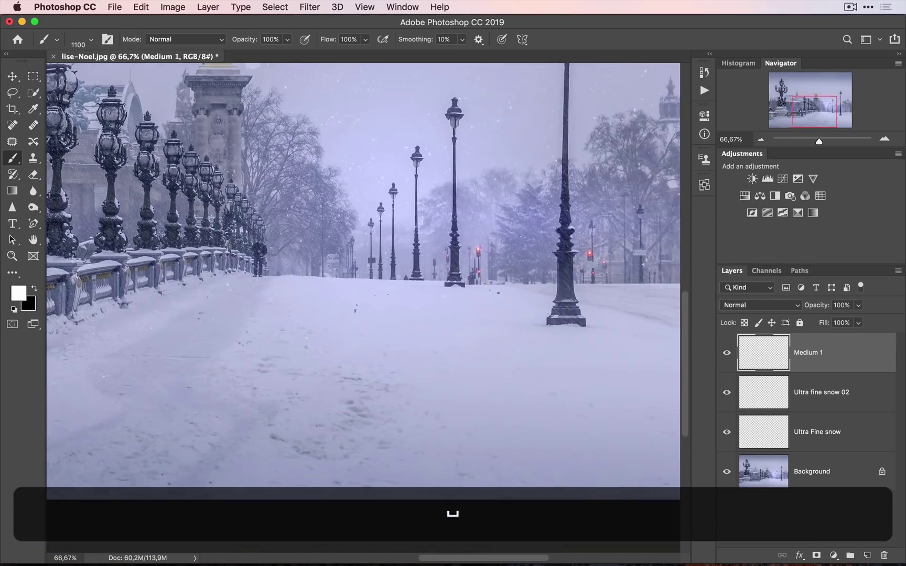
drag(457, 304, 154, 317)
click(246, 210)
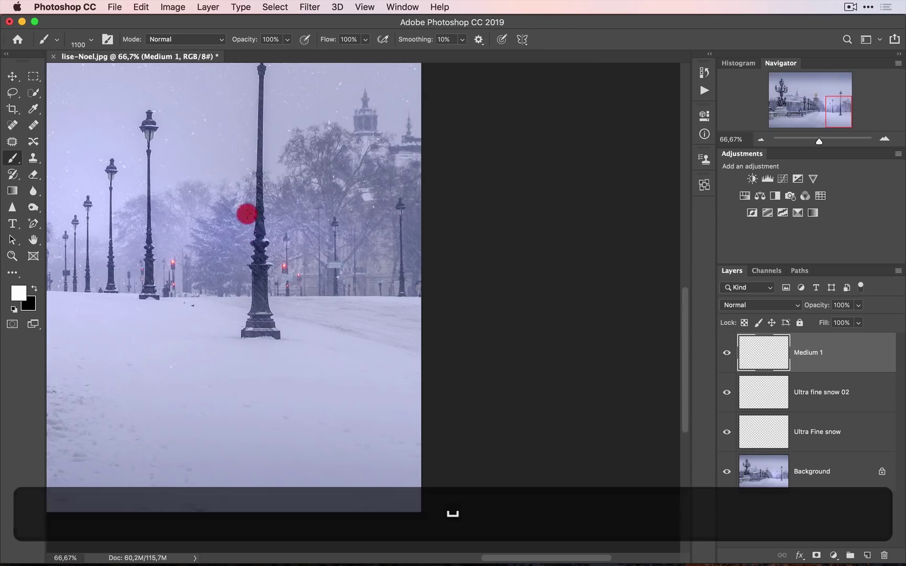
key(space)
drag(294, 158, 435, 318)
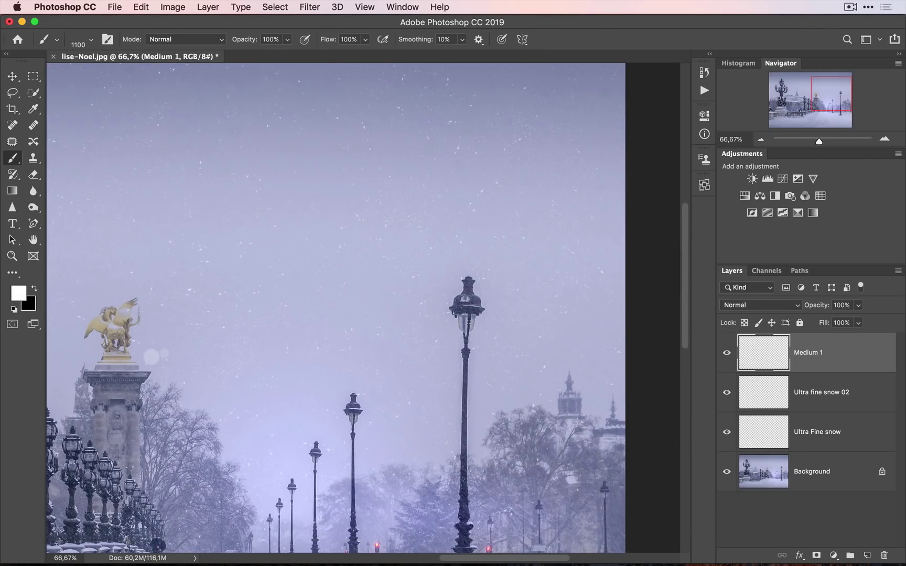
At about 44% zoom, add more medium flakes across the upper sky and lower scene
key(z)
alt+click(274, 271)
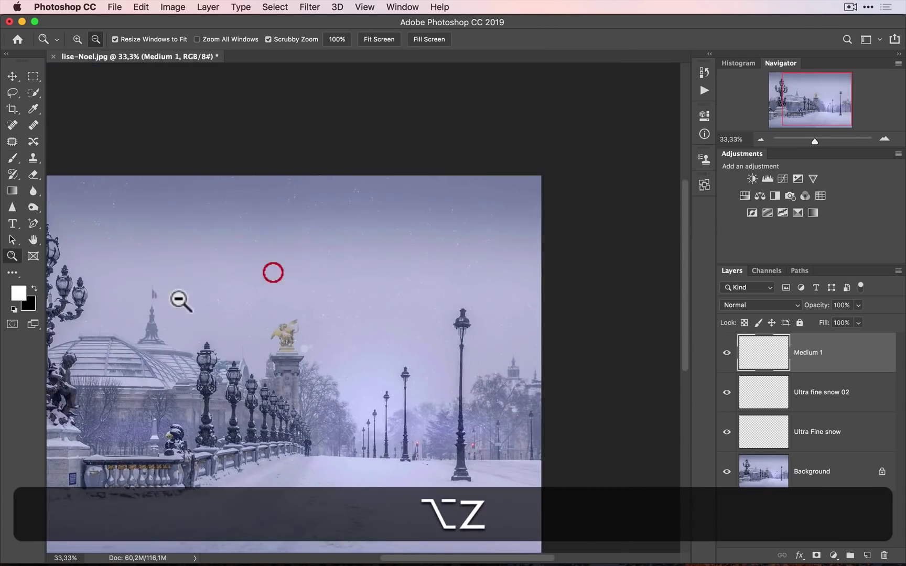
alt+click(178, 299)
drag(305, 334, 406, 325)
key(b)
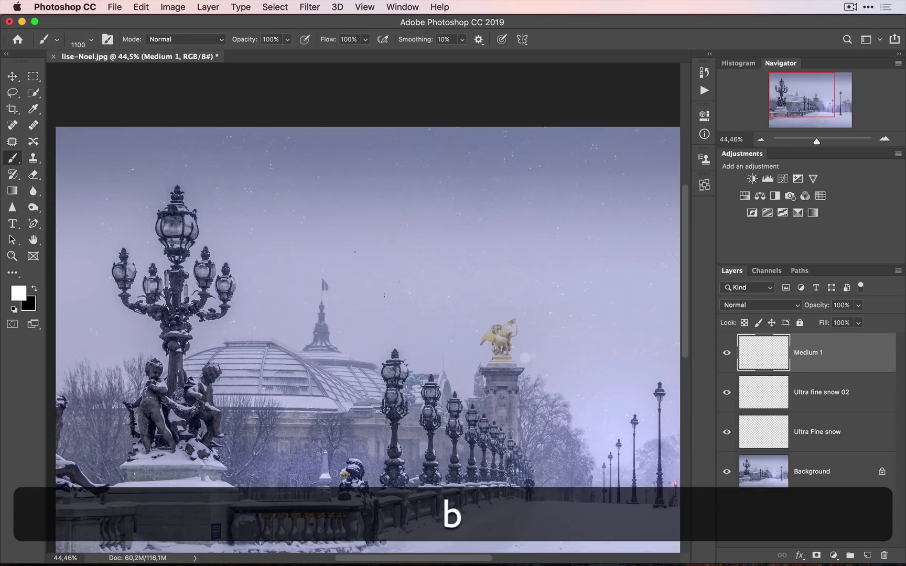
mouse_move(376, 198)
mouse_down()
mouse_move(362, 184)
mouse_move(346, 205)
mouse_up()
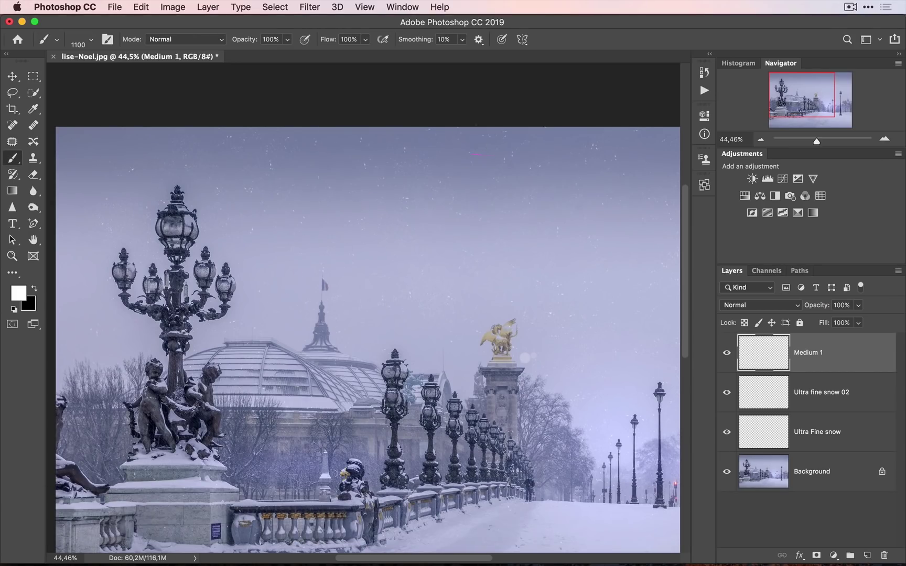
click(376, 359)
click(580, 404)
click(468, 274)
click(415, 269)
key(space)
drag(535, 292, 318, 296)
click(532, 289)
click(557, 291)
click(606, 232)
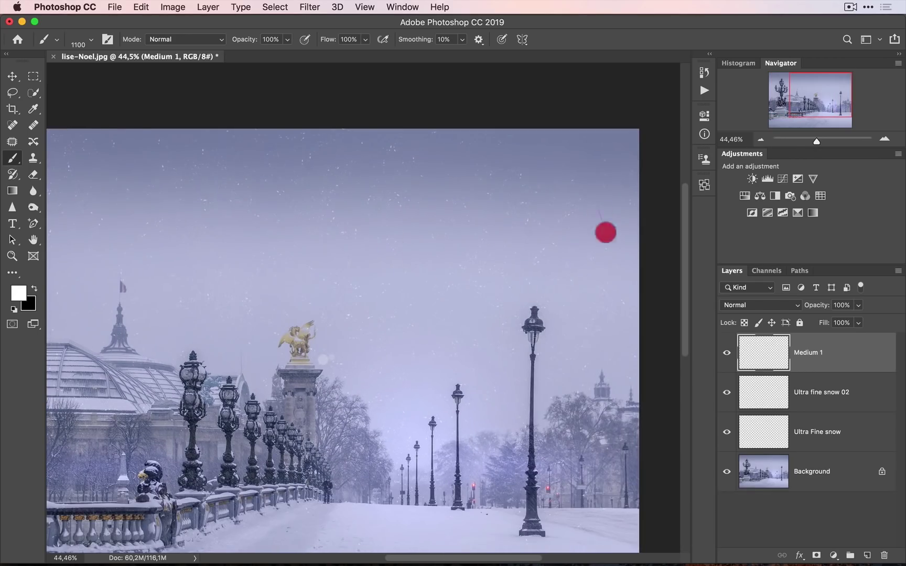
key(space)
drag(281, 276, 540, 245)
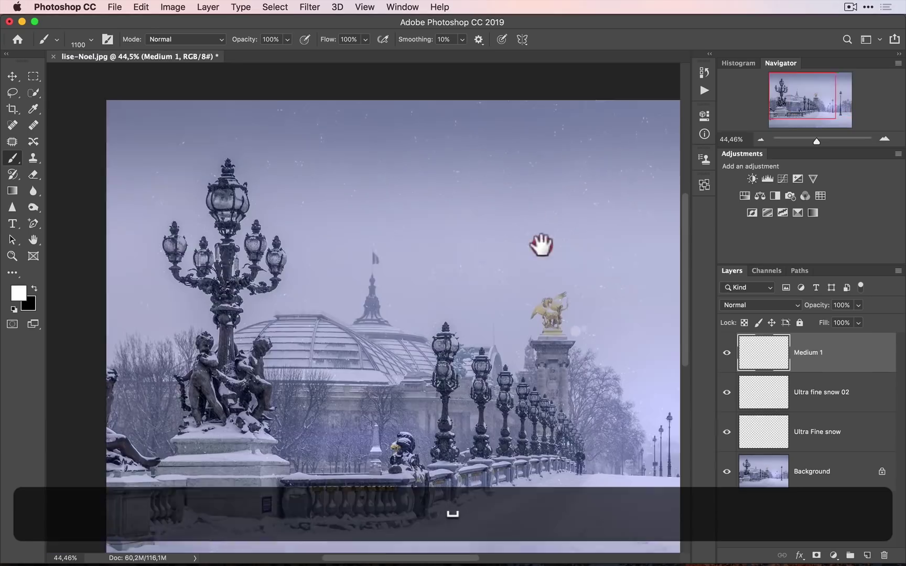
click(291, 284)
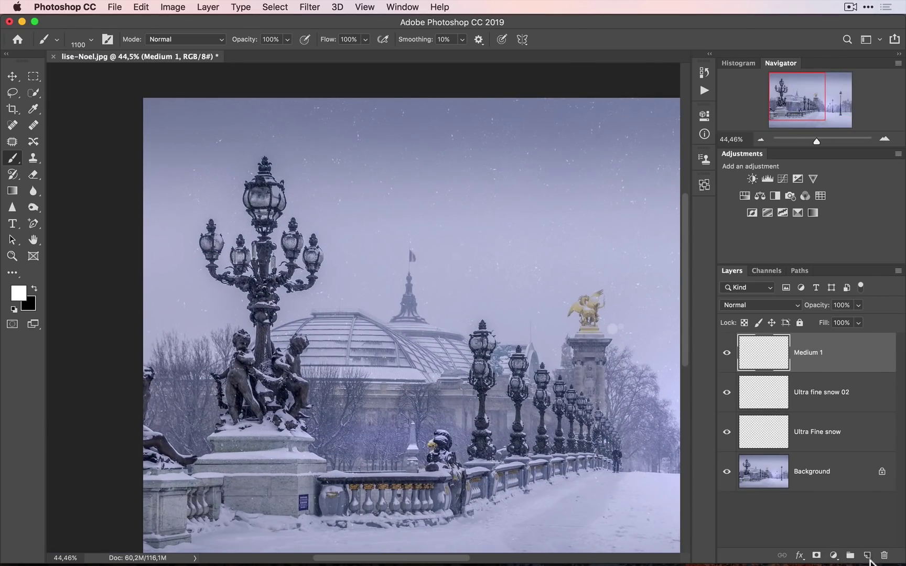
Create a new layer above Medium 1, name it 'Medium 2', and reselect the Brush tool
click(867, 555)
double_click(804, 353)
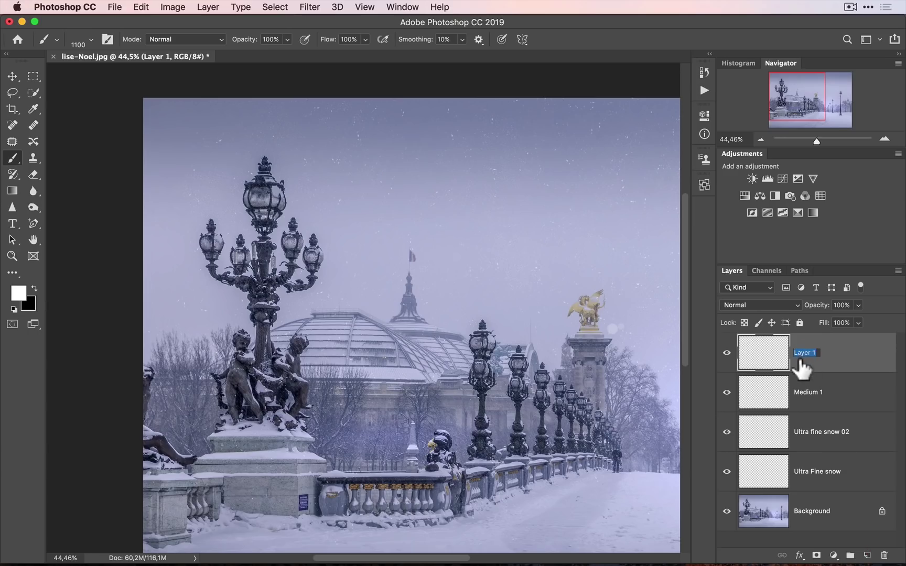
text(Medium)
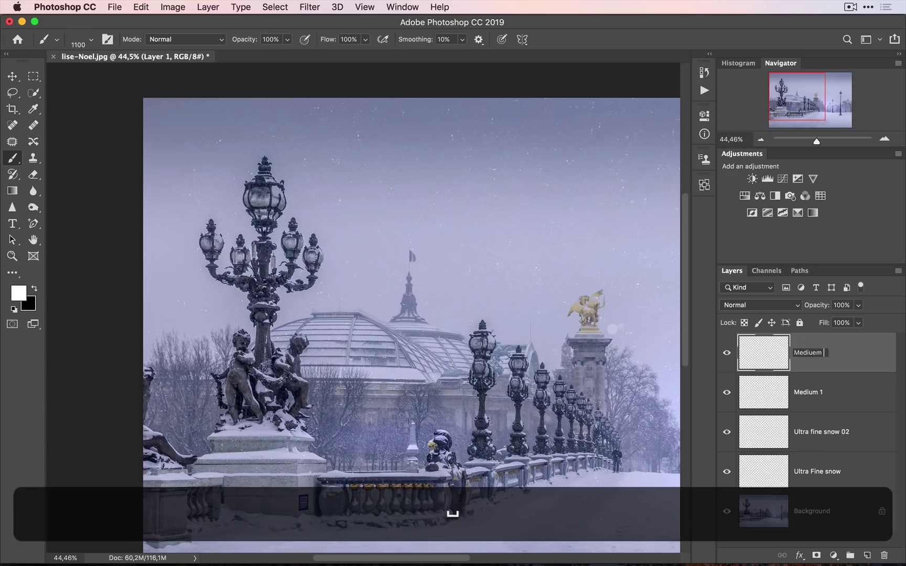
key(BackSpace)
key(BackSpace)
text(m 2)
key(Return)
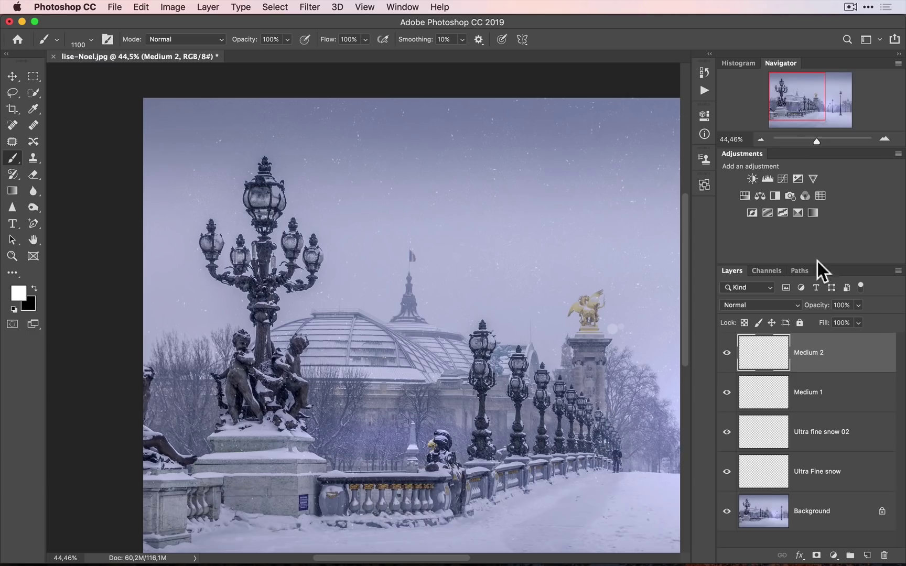
key(b)
Load the second Photo Serge Snow Medium brush preset at 2465 px
click(107, 39)
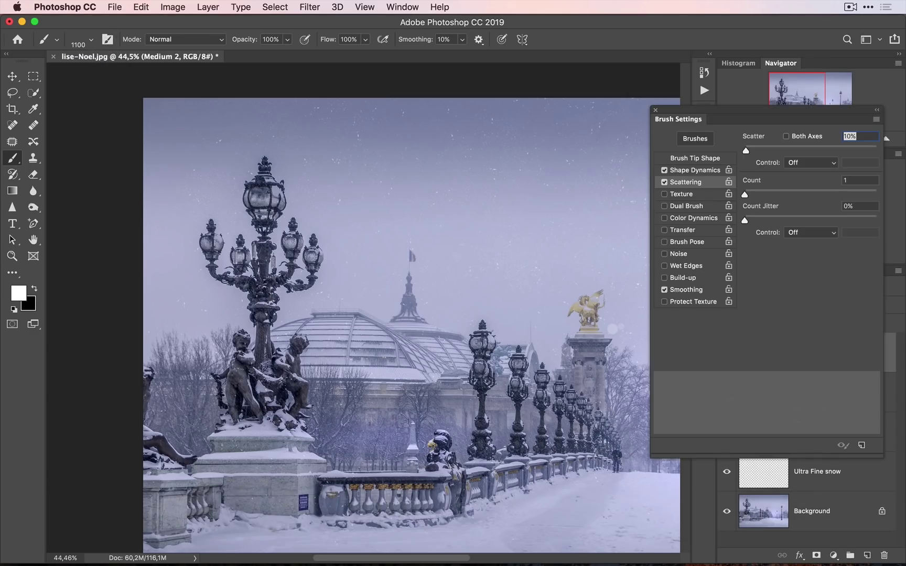
click(696, 139)
click(418, 401)
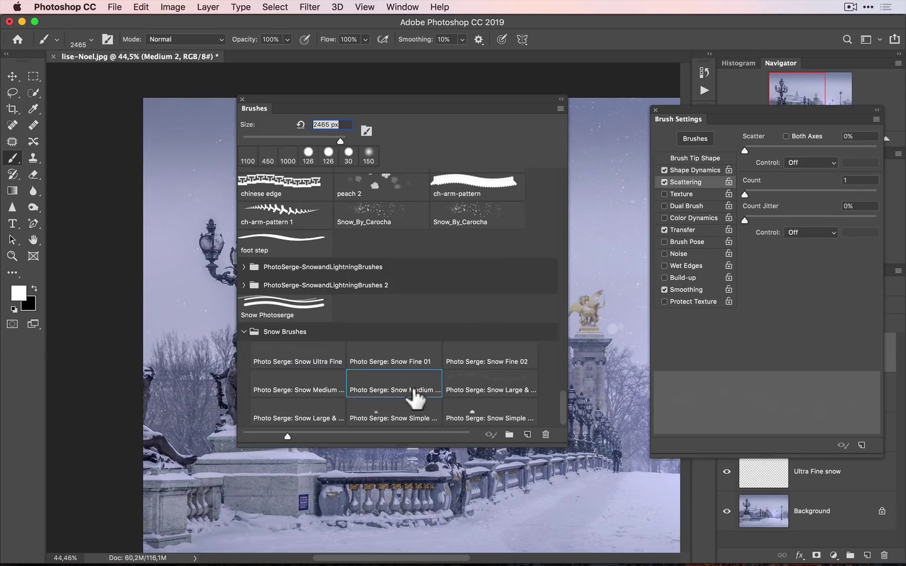
click(242, 100)
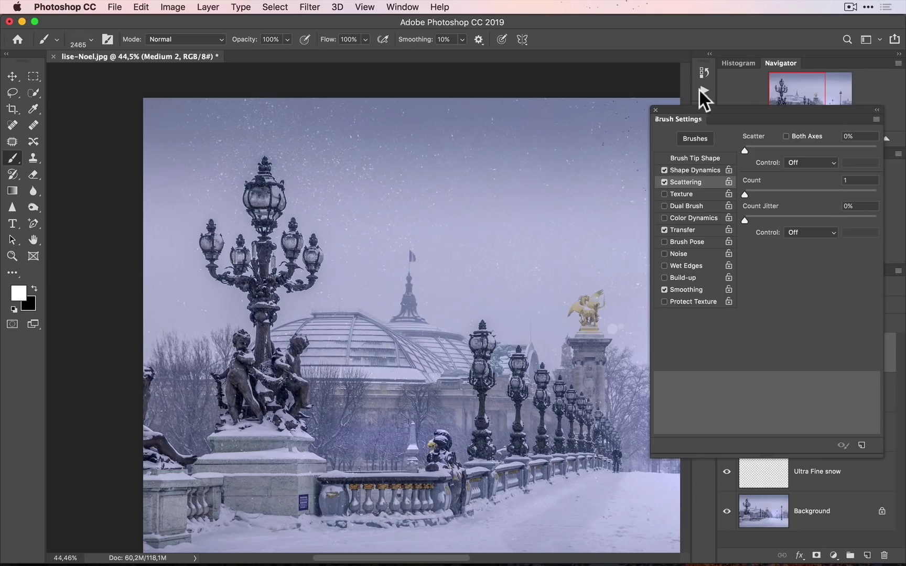
click(655, 110)
key(space)
Stamp medium flakes onto the bridge deck and sky on Medium 2, panning between areas
drag(569, 249, 365, 303)
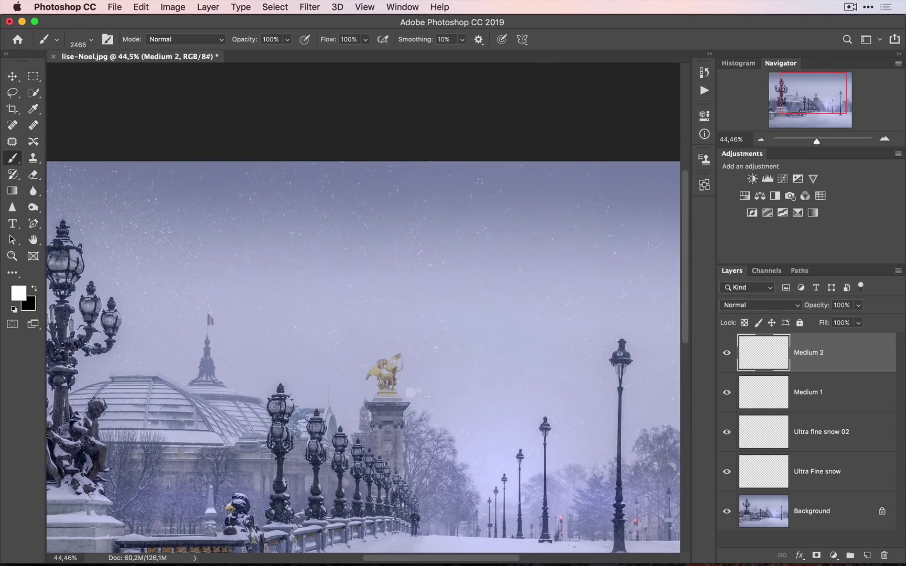
drag(485, 280, 385, 100)
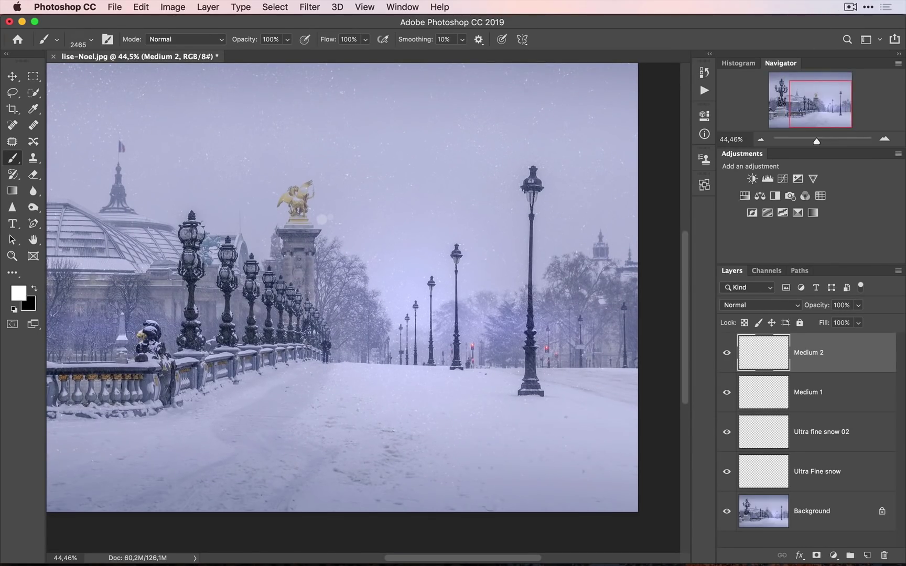
click(257, 471)
key(space)
drag(307, 412, 524, 315)
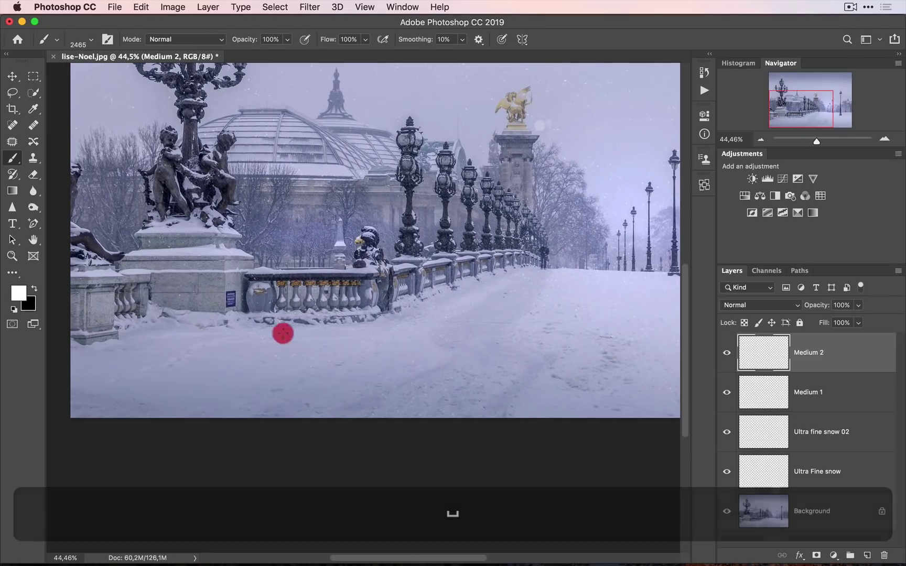
click(283, 333)
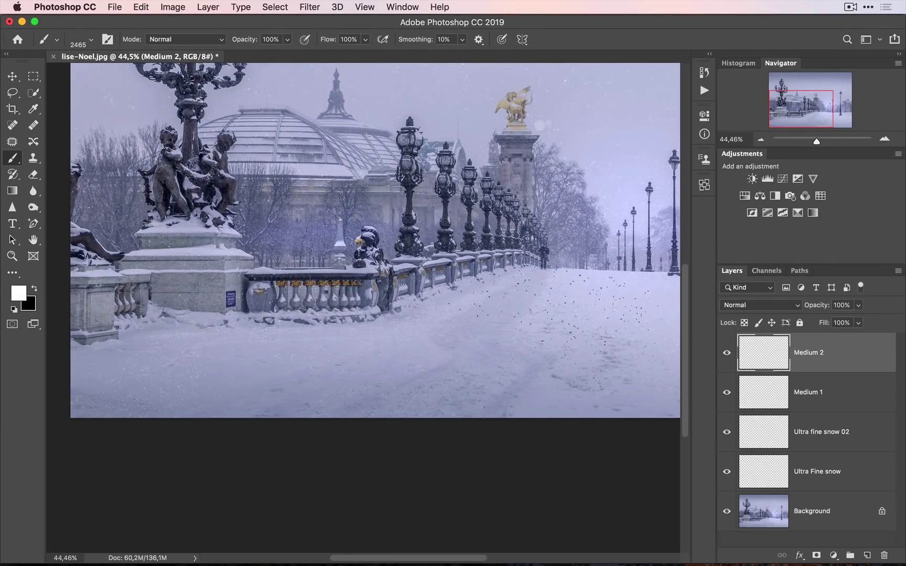
key(space)
drag(367, 231, 441, 394)
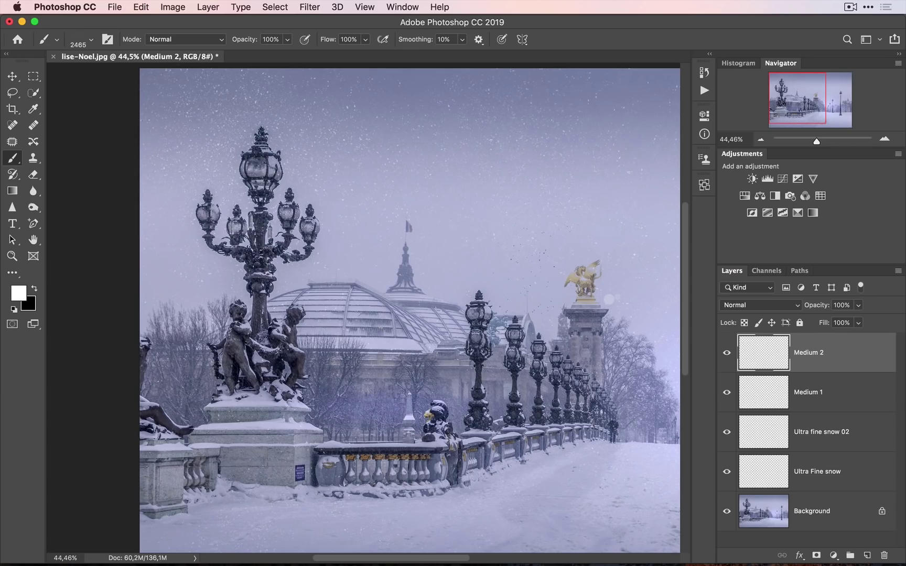
key(space)
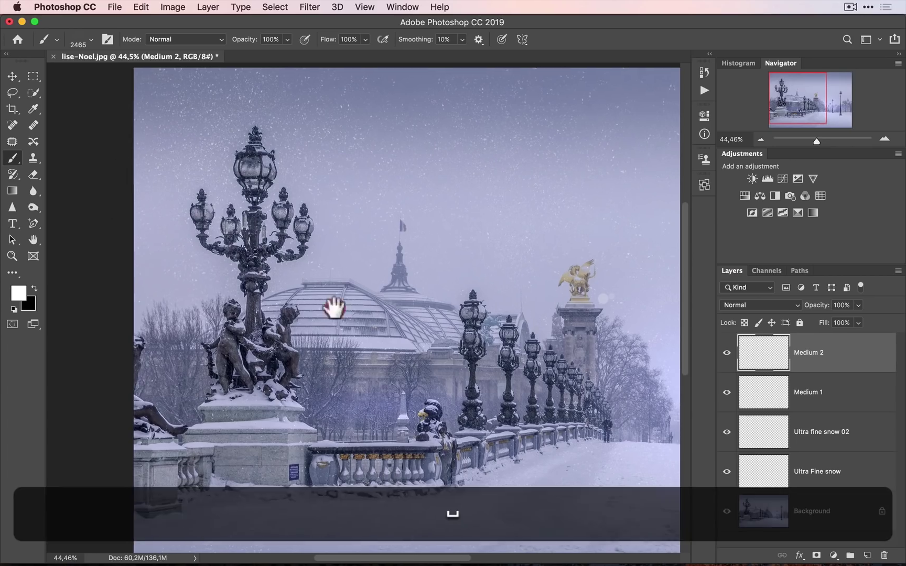
drag(333, 303, 121, 295)
key(space)
drag(495, 255, 414, 294)
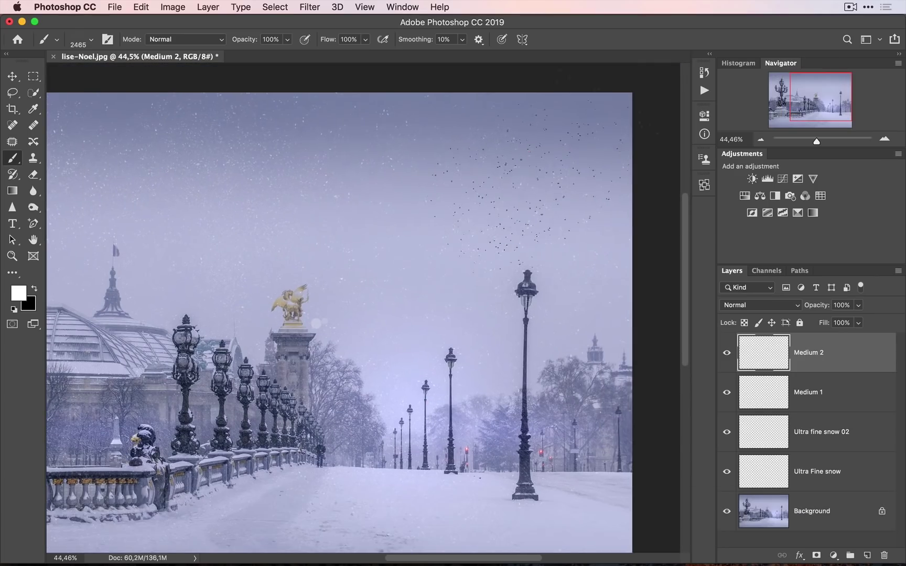
key(space)
drag(394, 333, 394, 334)
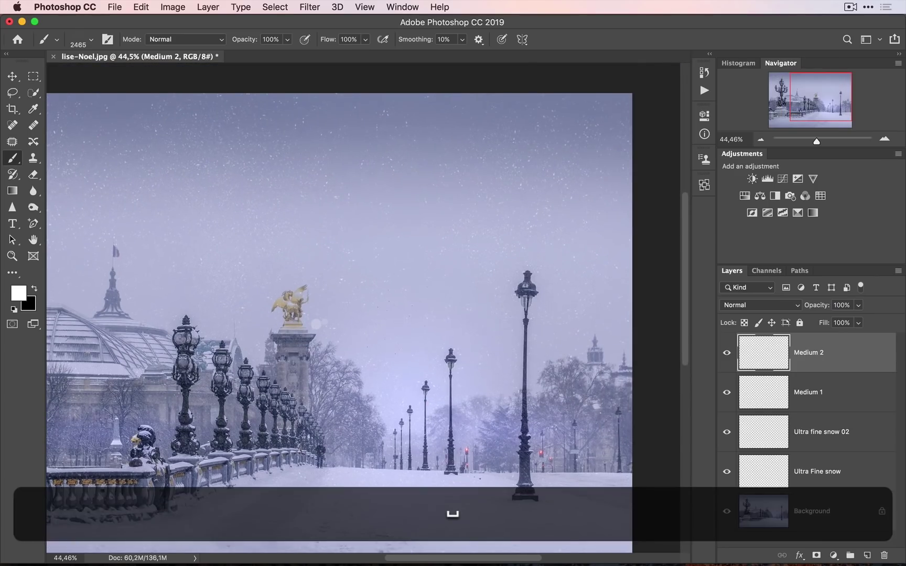
key(space)
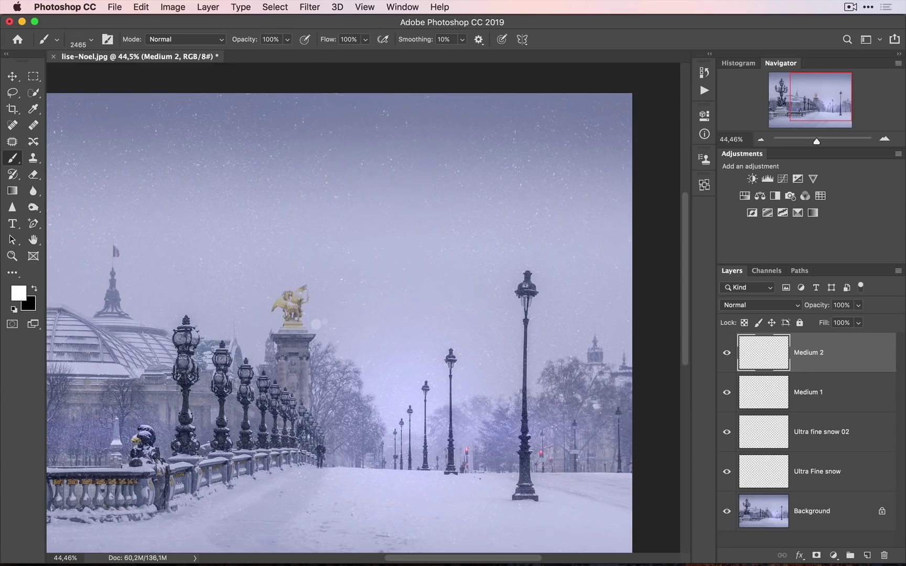
Apply a Motion Blur with angle -70° and distance 33 pixels to Medium 2
click(310, 5)
mouse_move(337, 156)
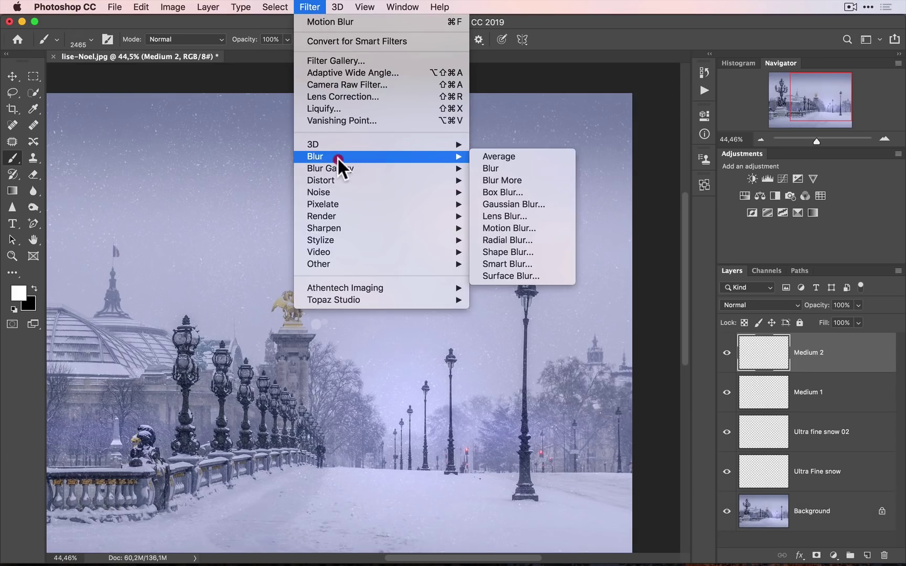
click(529, 227)
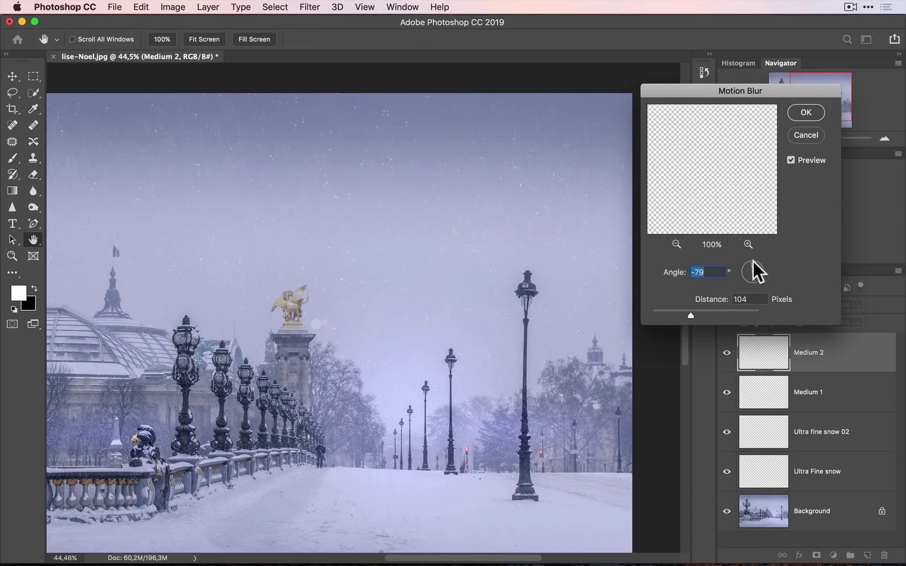
mouse_move(750, 260)
mouse_down()
mouse_move(740, 261)
mouse_move(748, 258)
mouse_up()
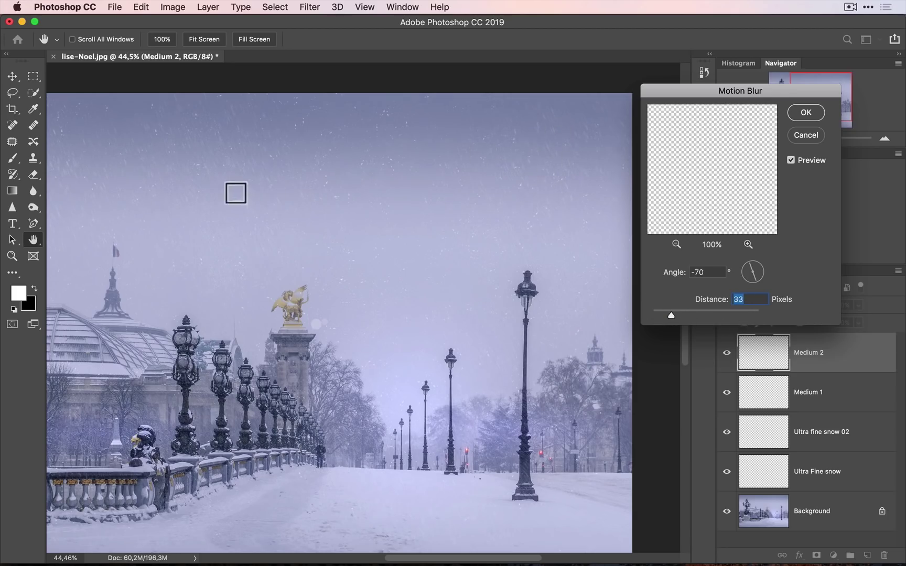
click(802, 111)
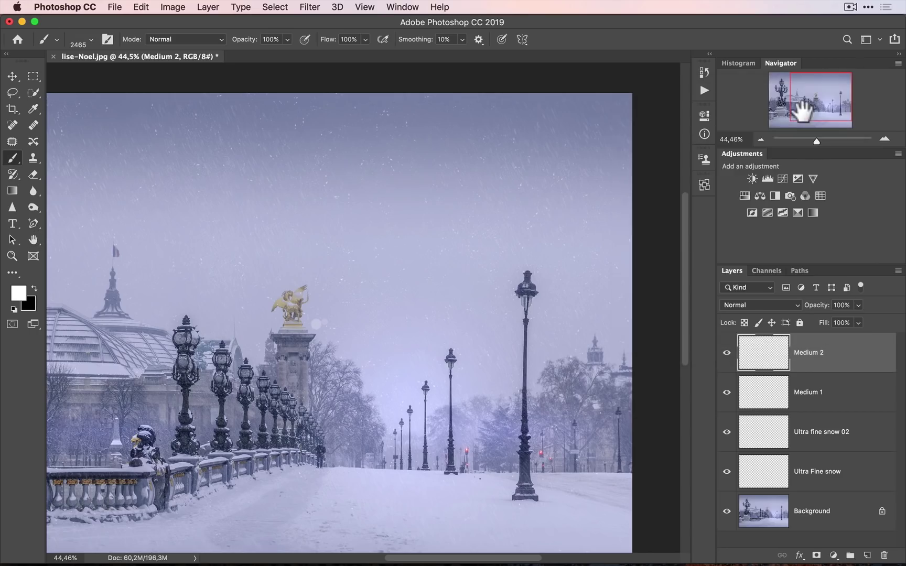
Select Medium 1 and reapply the last Motion Blur (-70°, 33 px) to it
click(848, 402)
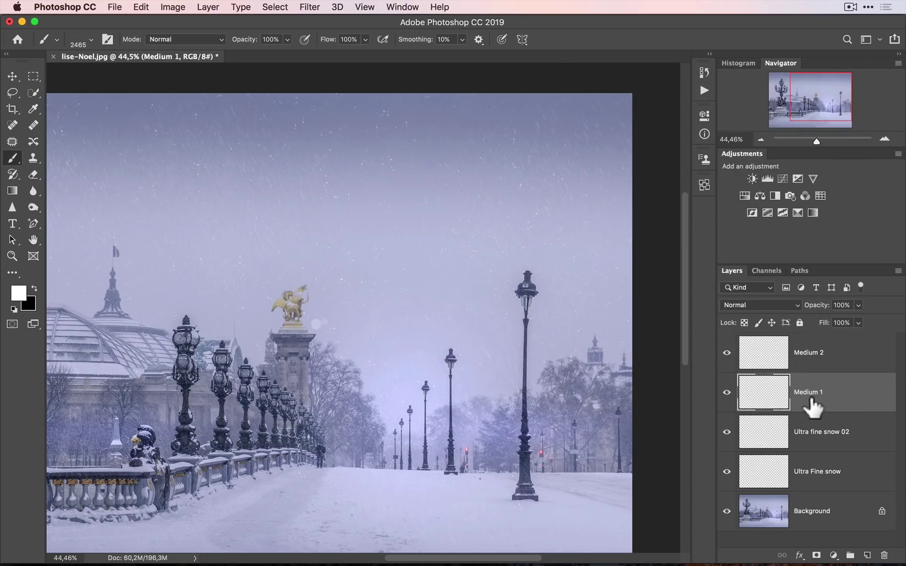
click(310, 6)
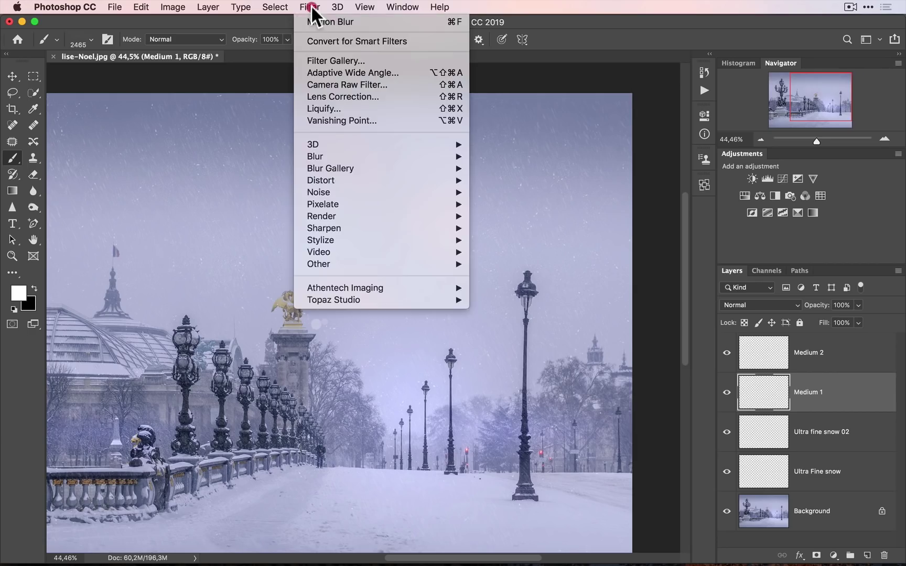
click(313, 19)
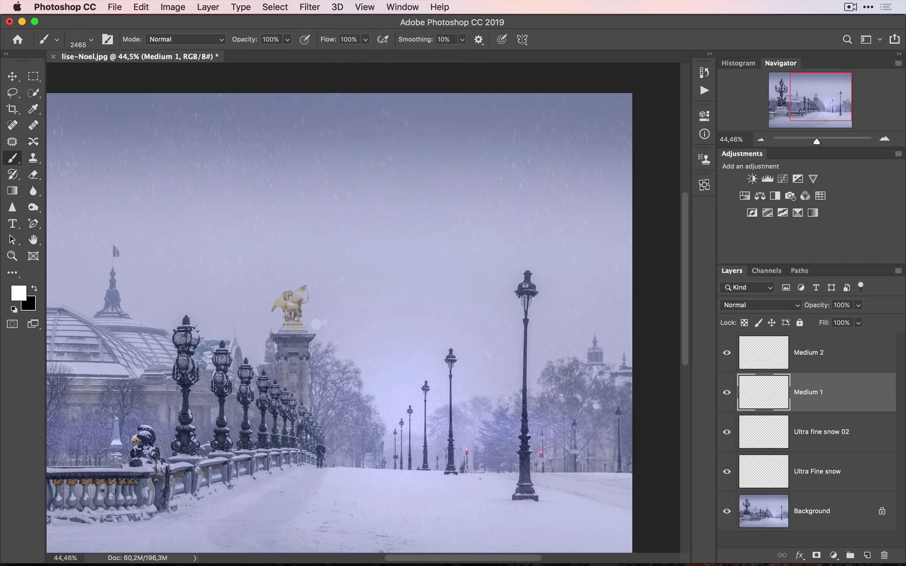
Pan across the bridge to inspect the streaked snow, then reselect Medium 2
key(space)
mouse_move(316, 325)
mouse_down()
mouse_move(390, 291)
mouse_move(550, 310)
mouse_move(582, 335)
mouse_up()
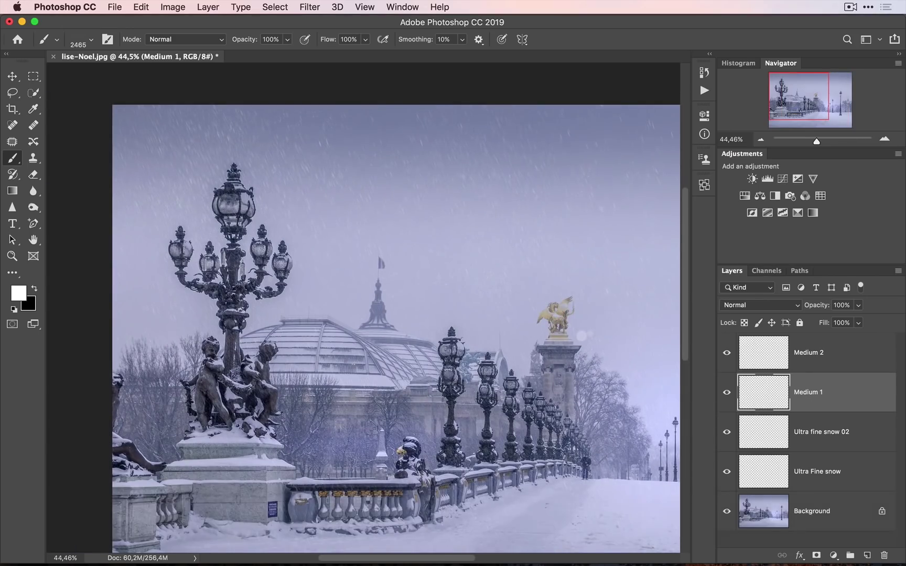
key(space)
drag(495, 257, 364, 194)
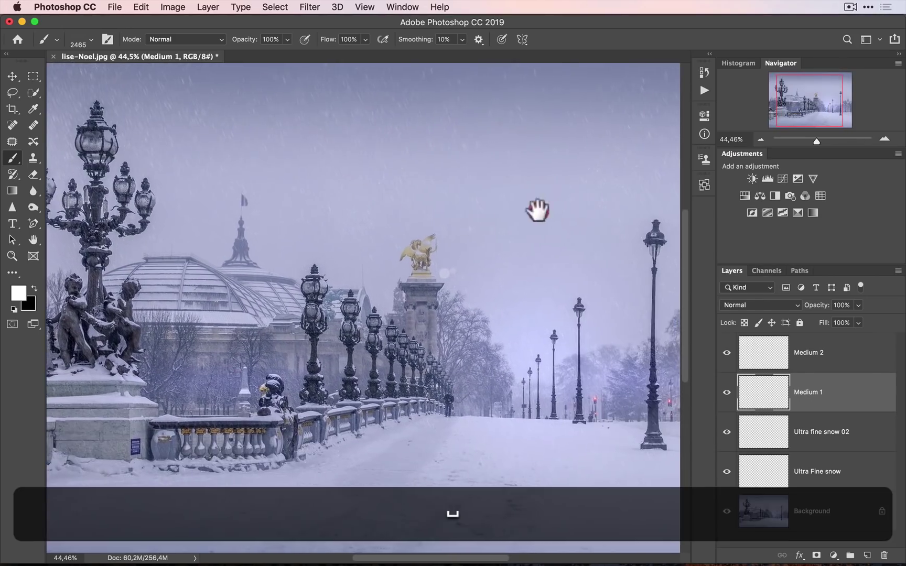
drag(538, 210, 407, 231)
key(space)
drag(312, 284, 494, 310)
click(845, 362)
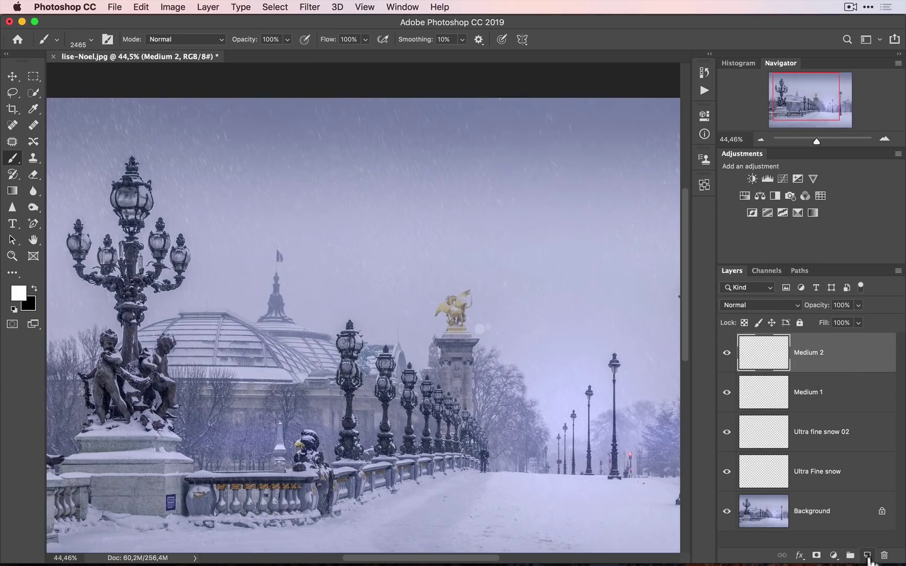
Add a new layer above Medium 2 and load the Photo Serge Snow Large brush at 1197 px
click(866, 555)
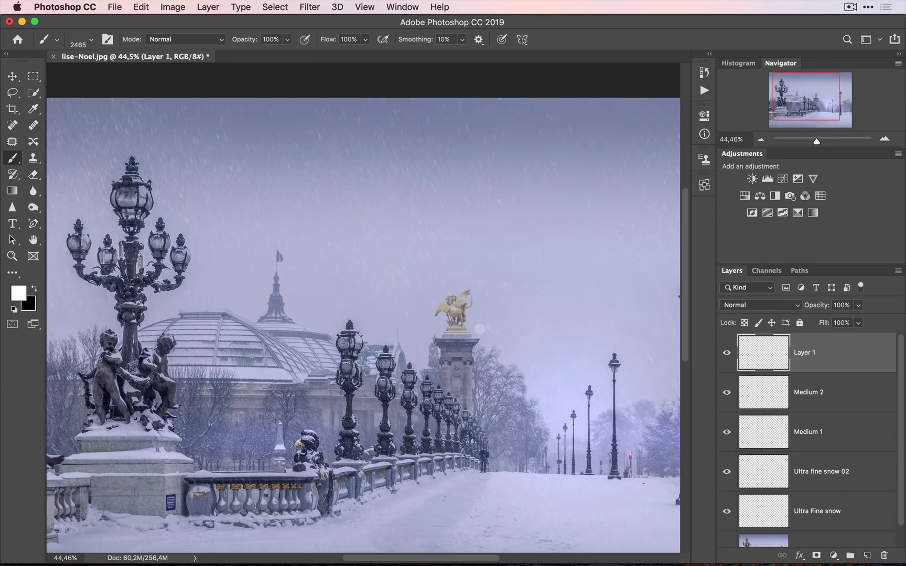
key(b)
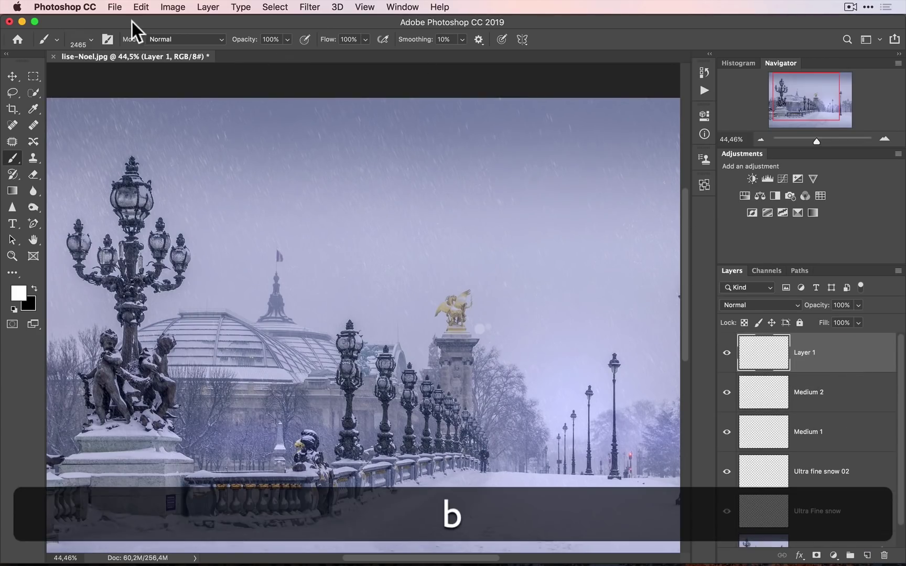
click(107, 39)
click(697, 141)
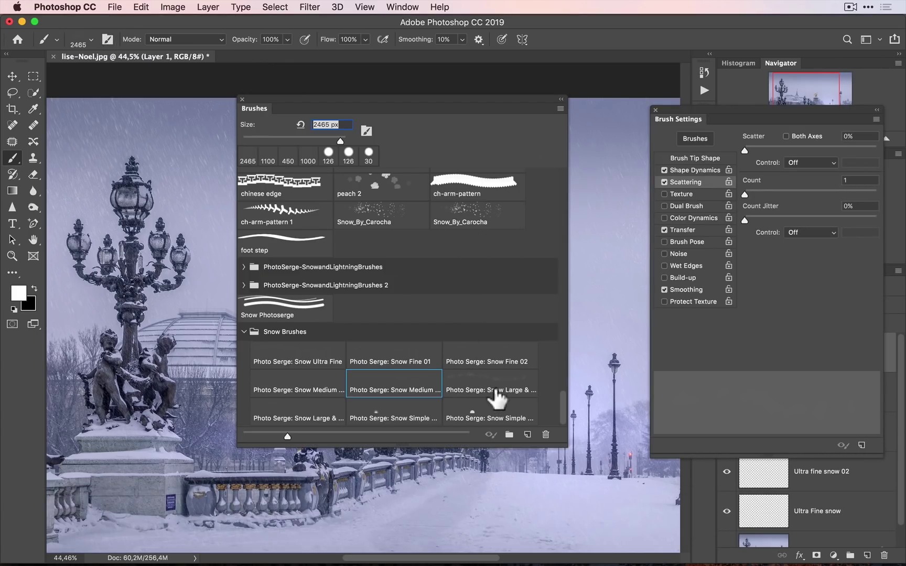
click(495, 394)
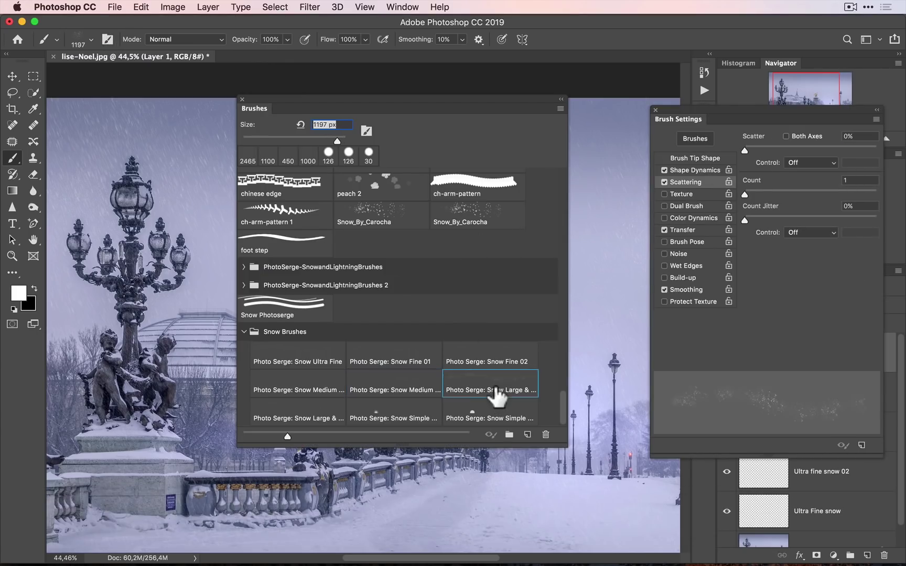
click(243, 100)
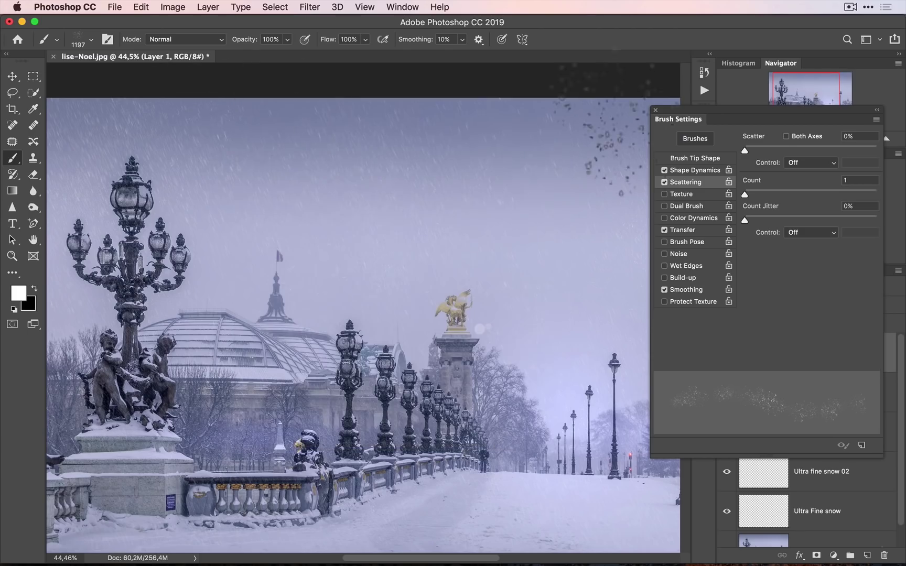
click(656, 109)
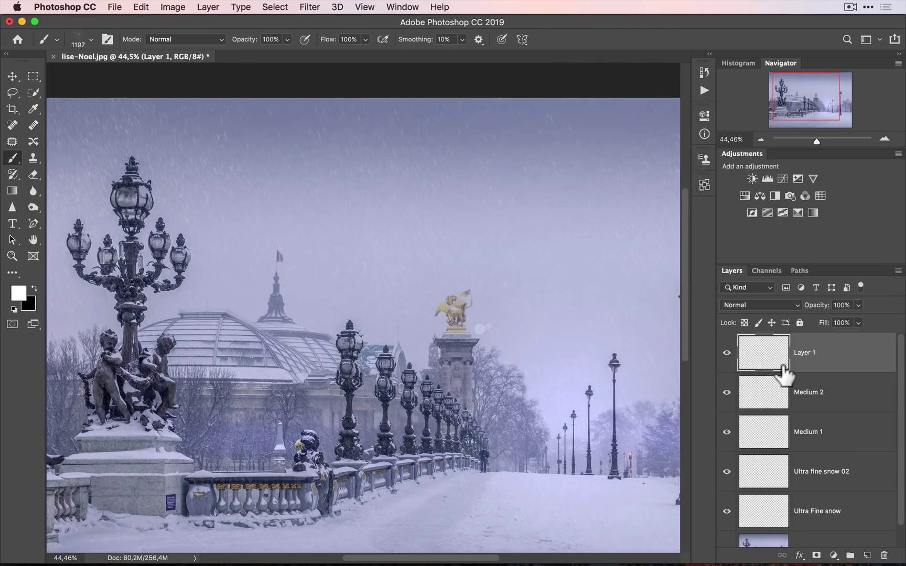
Name the new layer 'snow large' and paint large flakes near the dome
text(snow large)
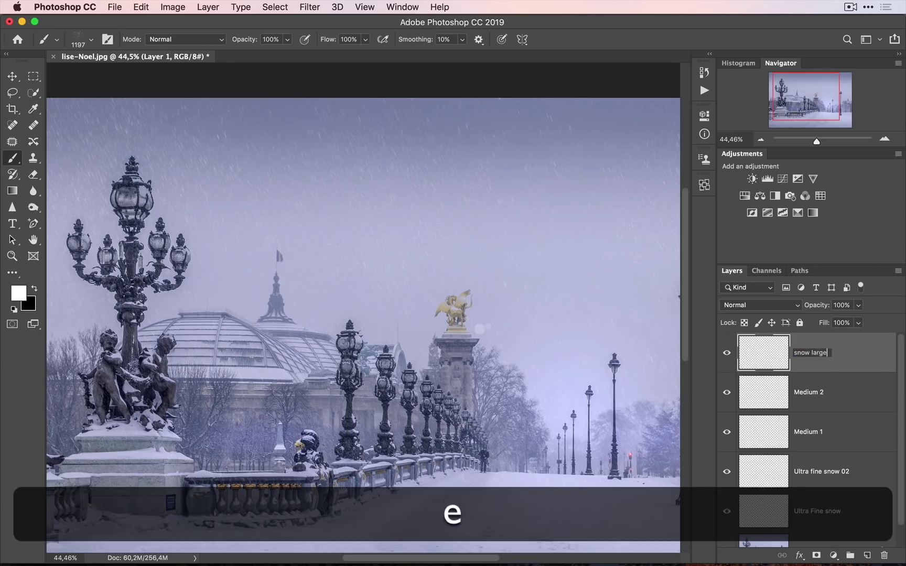
key(Return)
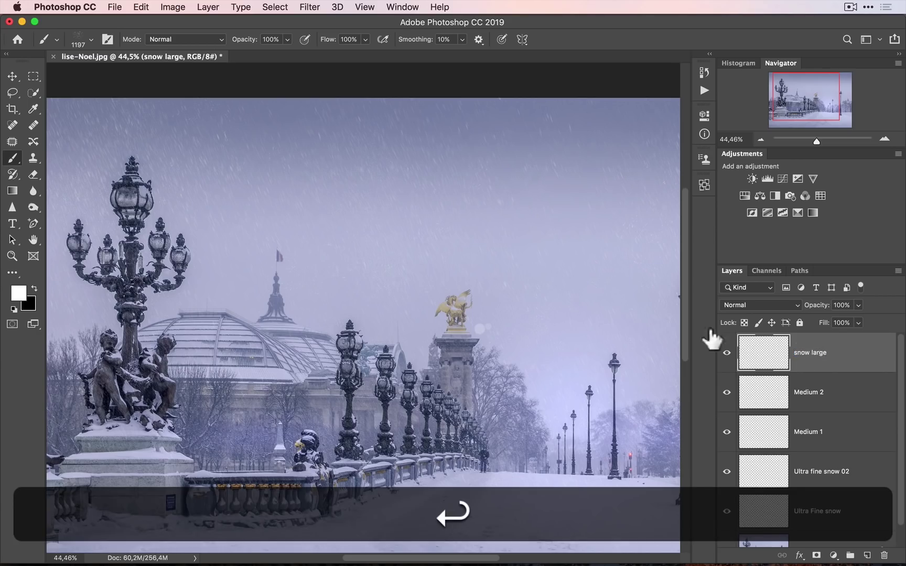
drag(348, 262, 296, 286)
Stamp large flakes around the dome, golden statue, lamp posts, sky and bridge roadway
mouse_move(238, 201)
mouse_down()
mouse_move(169, 211)
mouse_move(138, 148)
mouse_up()
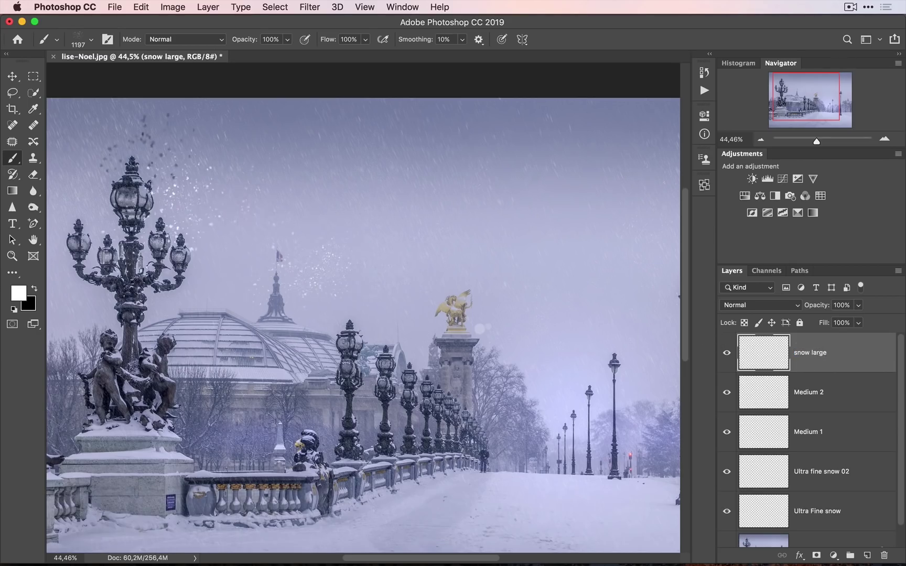
drag(275, 252, 236, 291)
click(477, 354)
click(577, 347)
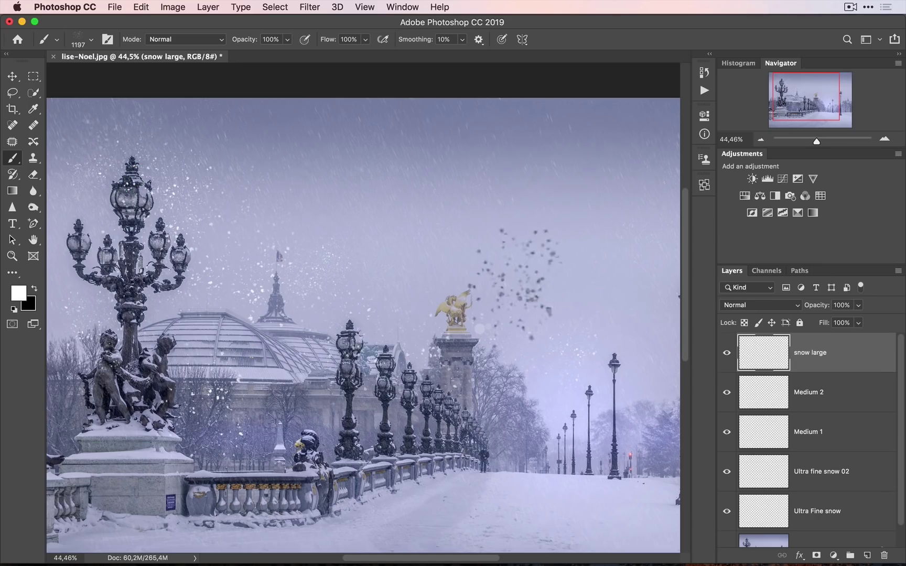
drag(535, 281, 436, 273)
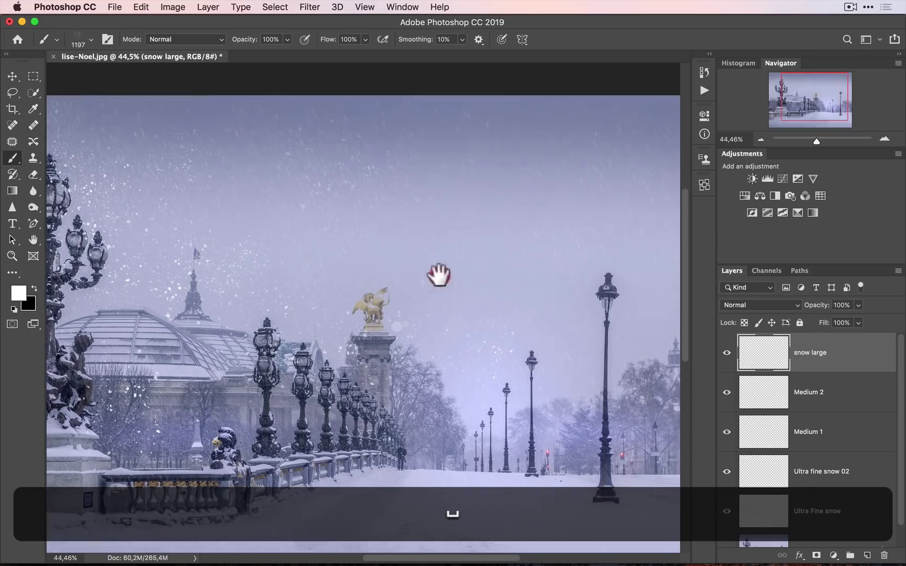
click(461, 448)
click(596, 324)
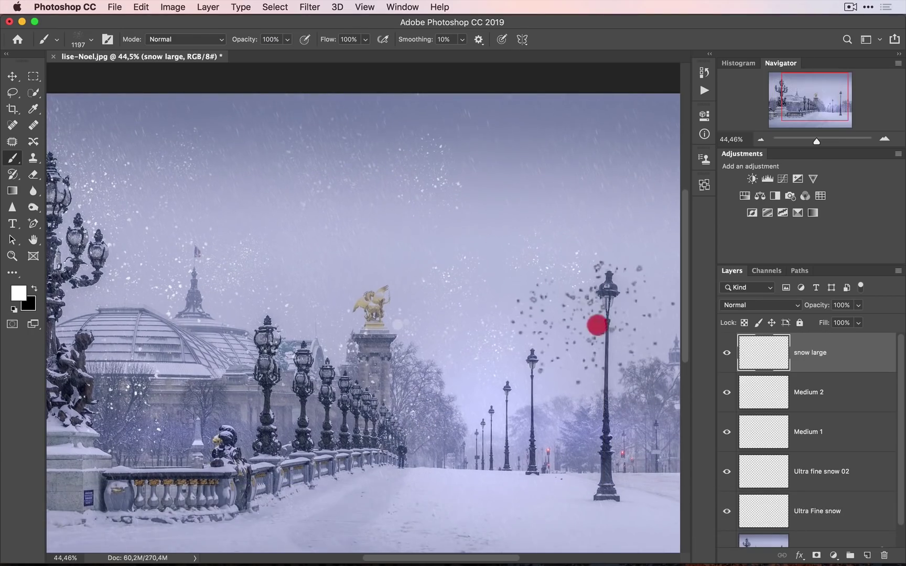
drag(439, 335, 175, 339)
click(368, 434)
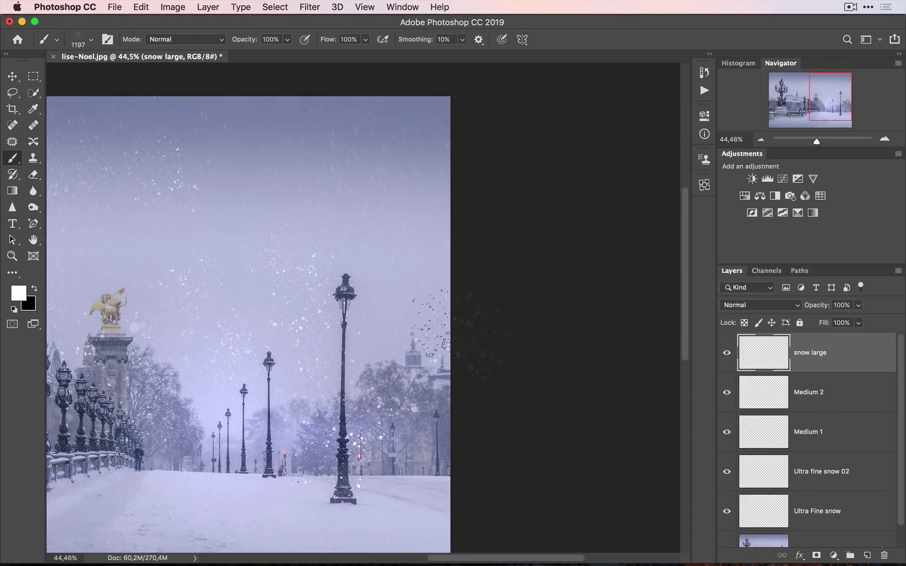
click(435, 152)
click(259, 192)
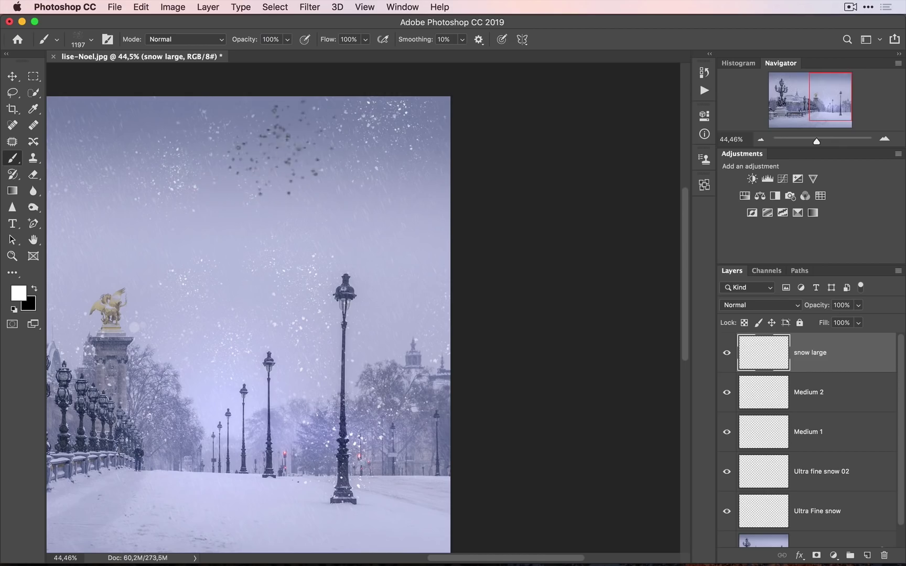
click(320, 320)
drag(302, 326, 548, 190)
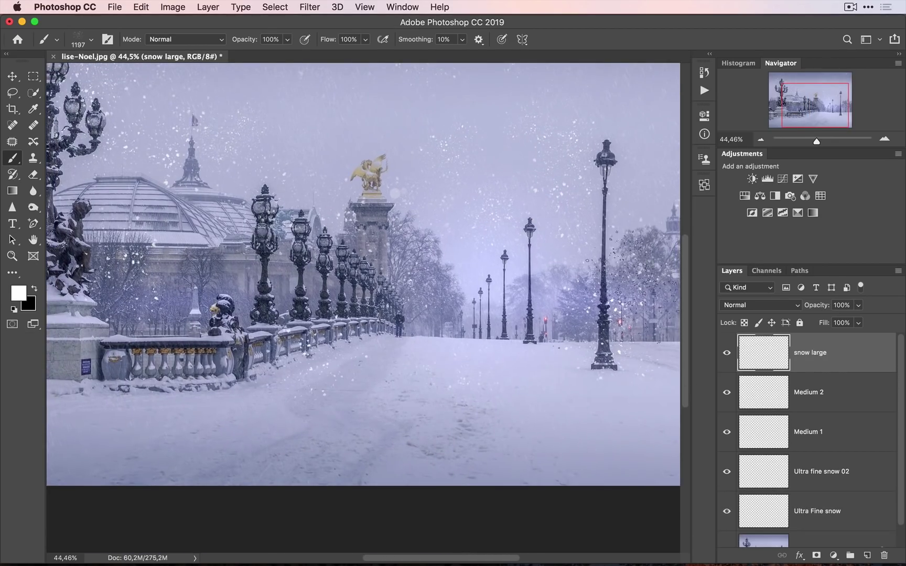
click(344, 370)
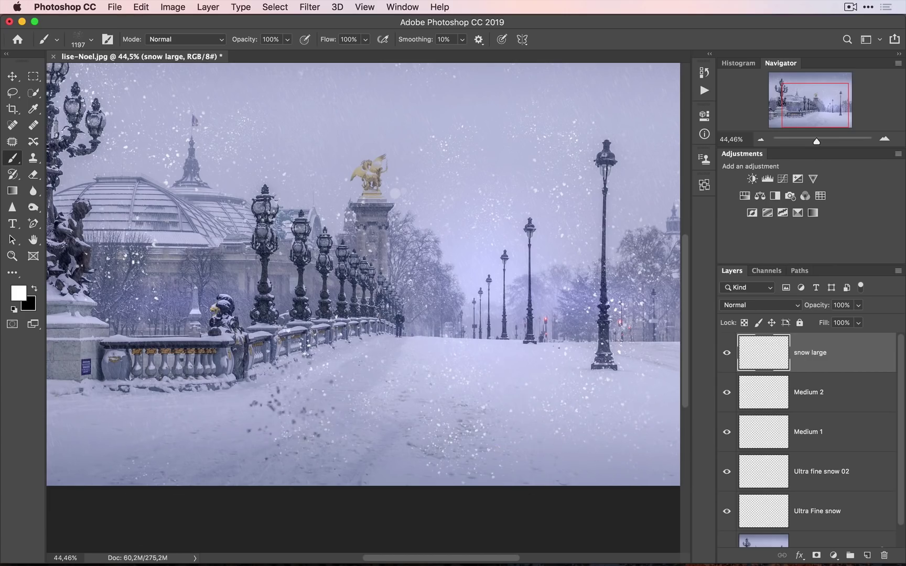
drag(325, 367, 448, 390)
Pick a pale blue-white foreground colour, #e7ecfc, for the snow
click(21, 294)
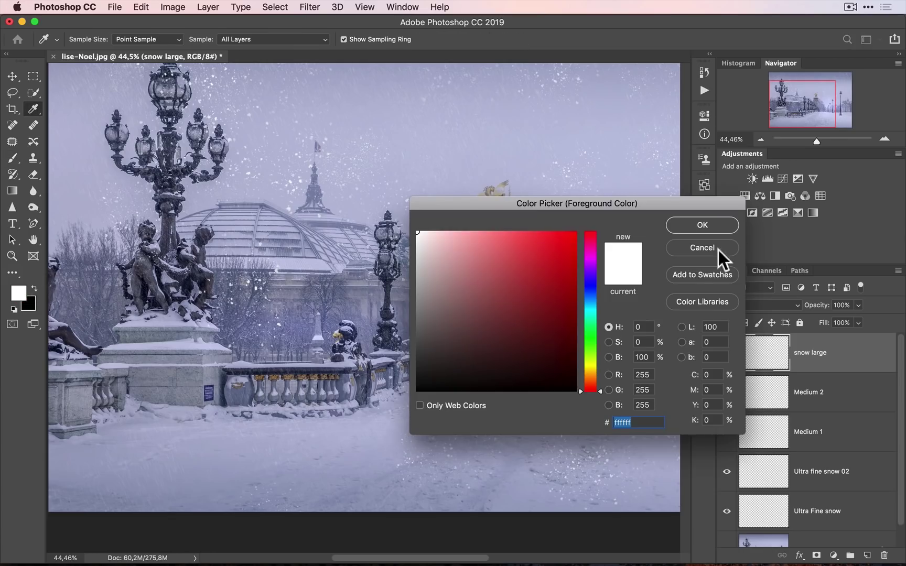
click(591, 290)
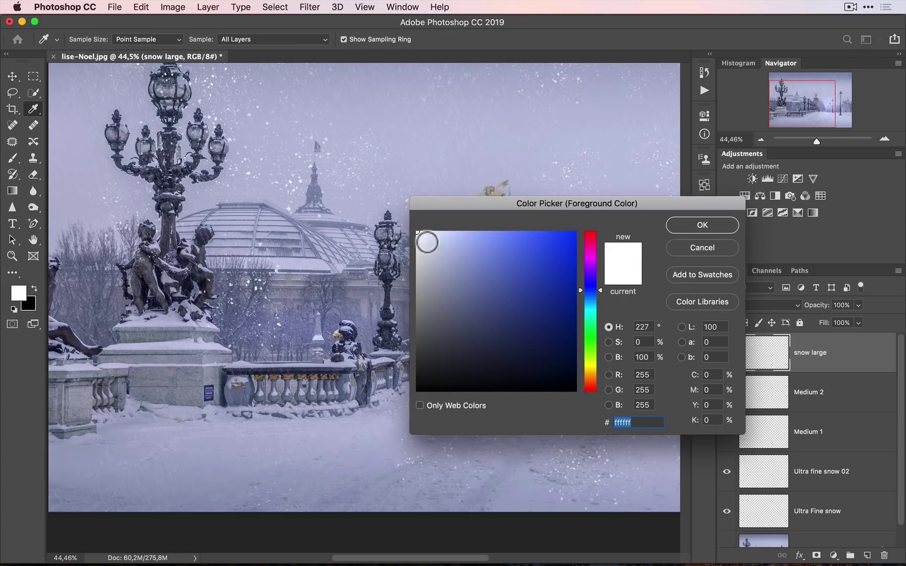
click(439, 236)
mouse_move(439, 237)
mouse_down()
mouse_move(453, 235)
mouse_move(421, 232)
mouse_up()
Confirm the pale blue-white colour and stamp more large flakes on the roadway and scene
click(689, 224)
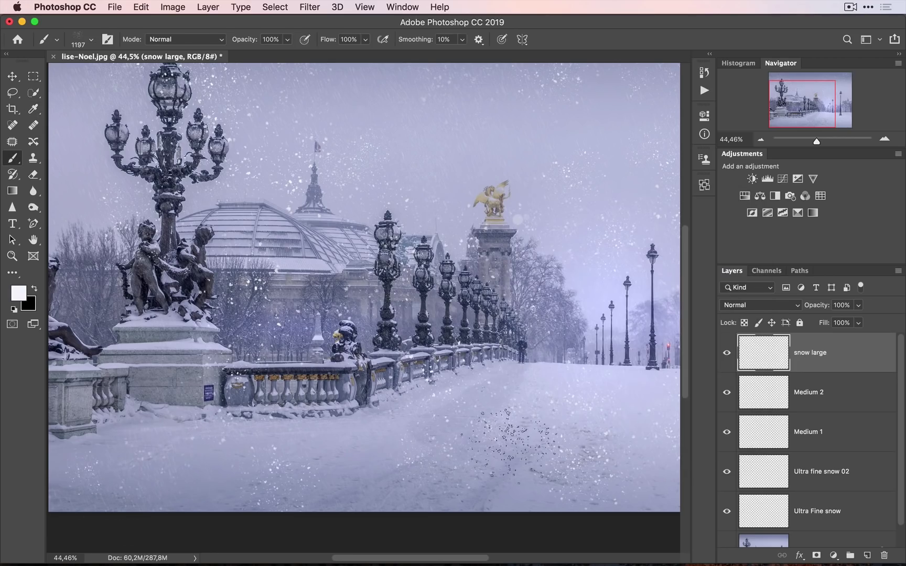
click(597, 357)
drag(598, 357, 330, 315)
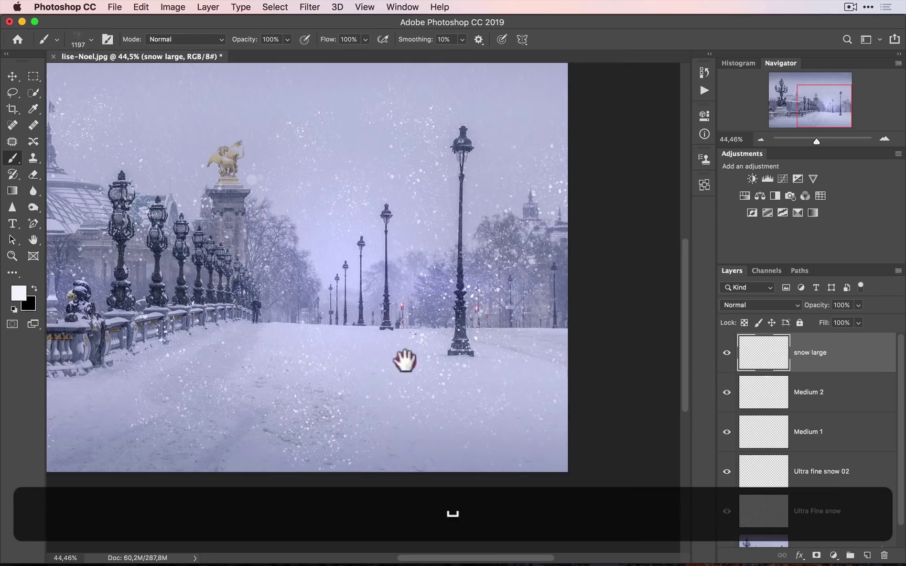
drag(404, 360, 480, 417)
click(433, 343)
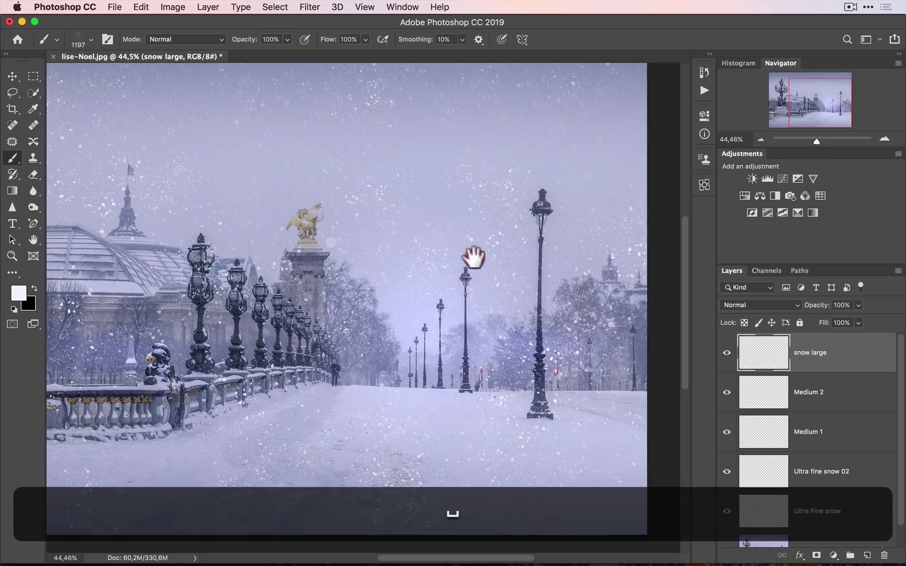
drag(472, 257, 625, 272)
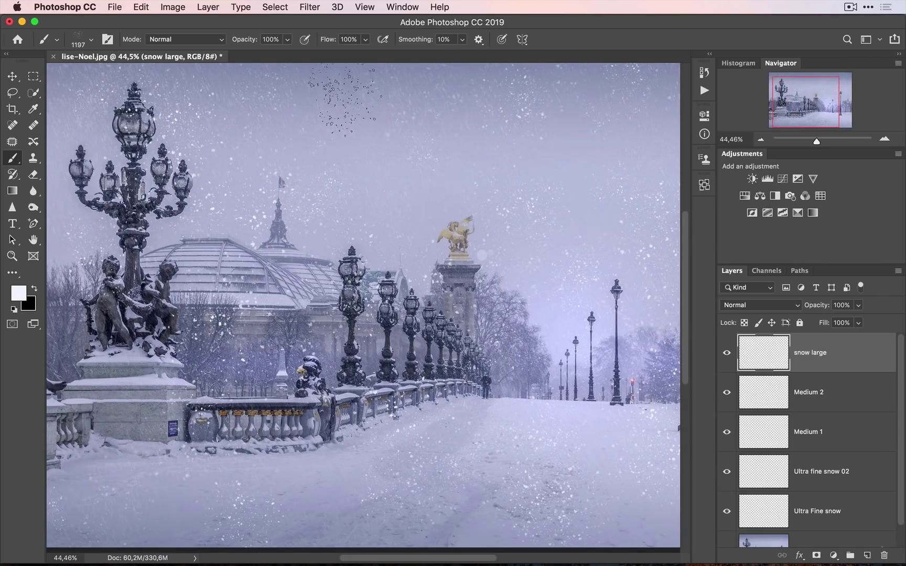
Reapply the last Motion Blur to 'snow large', inspect the streaks, and reselect that layer
click(309, 8)
click(314, 21)
key(space)
drag(524, 331, 309, 286)
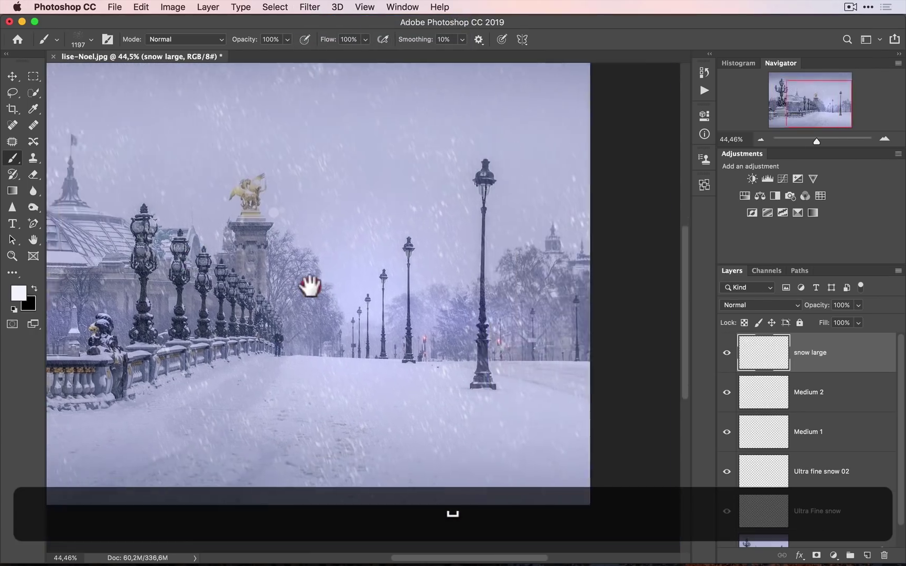
drag(326, 222, 524, 251)
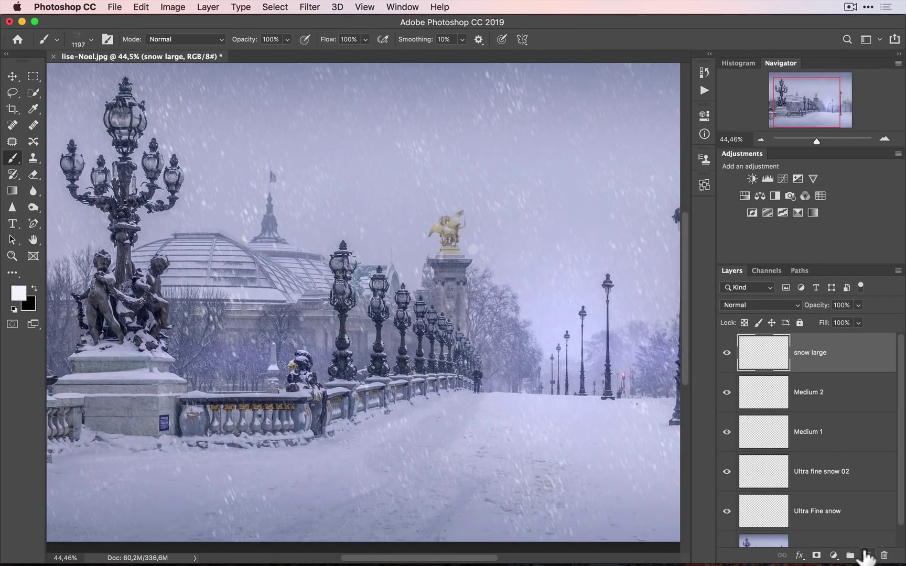
click(868, 545)
scroll(852, 445, up, 2)
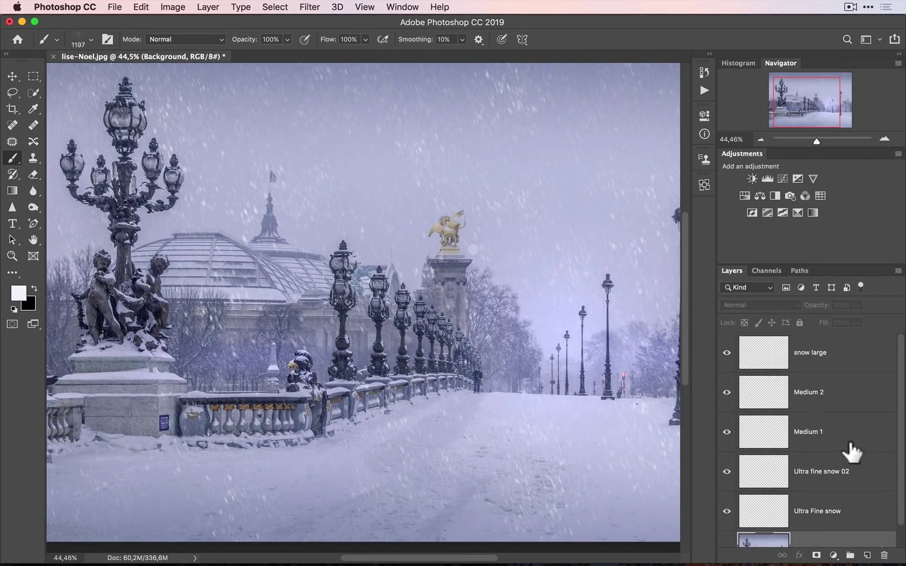
click(849, 360)
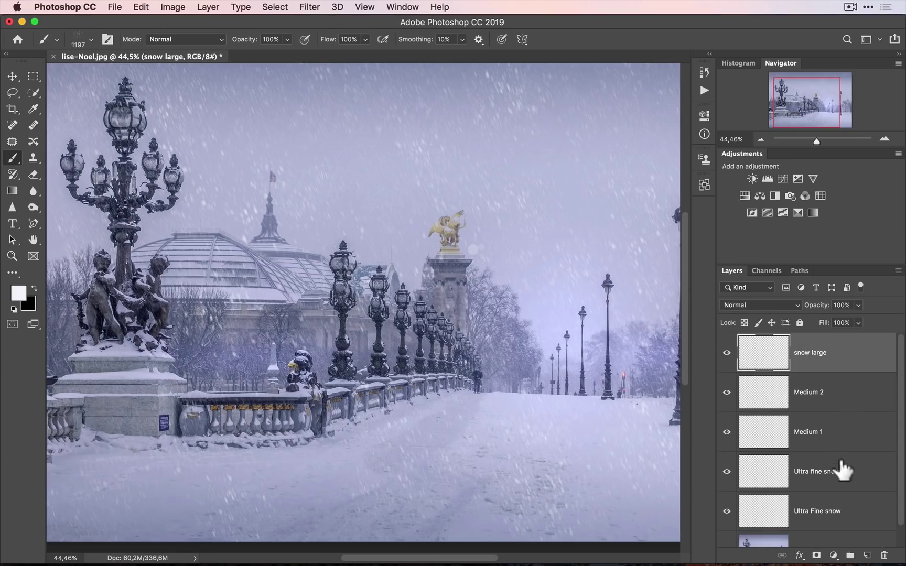
Add a new layer named 'Largerr snow' above snow large
click(867, 555)
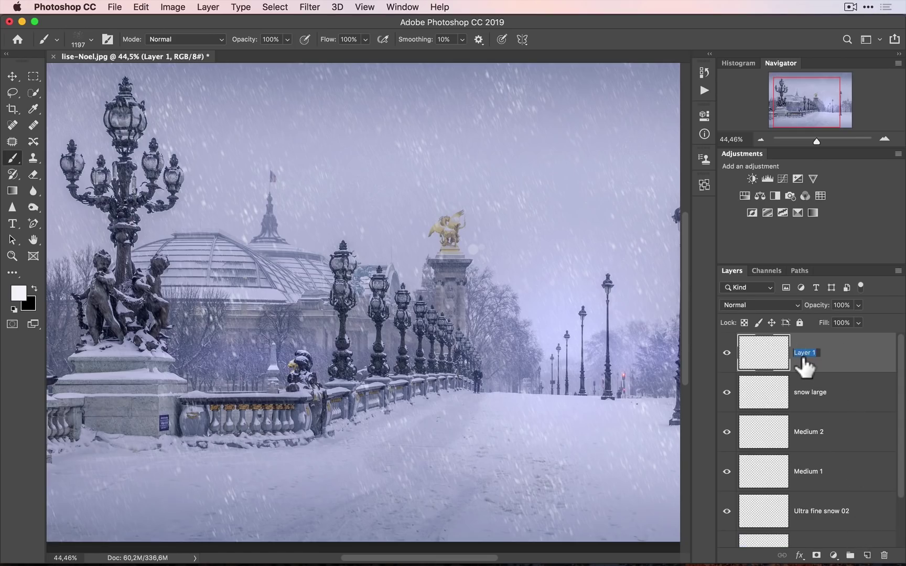
text(Largerr)
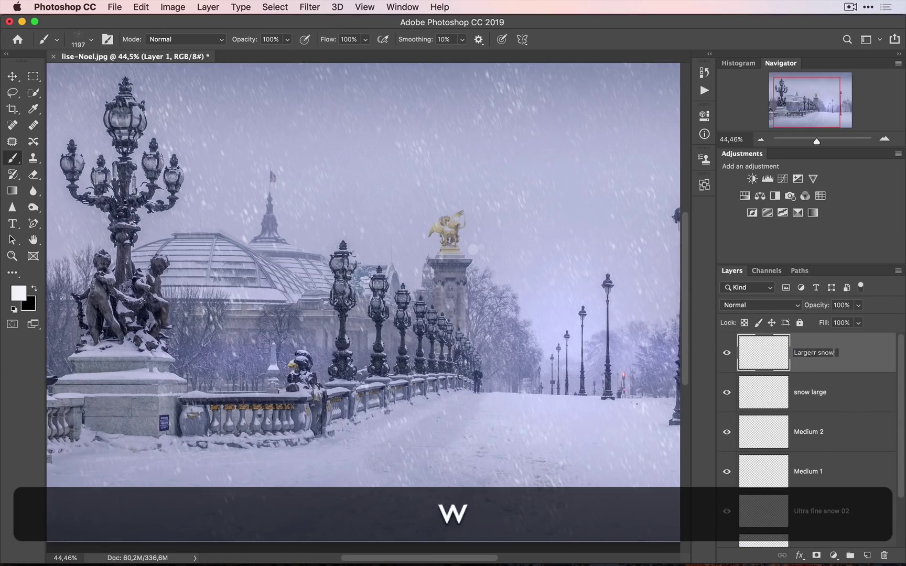
text( snow)
key(Return)
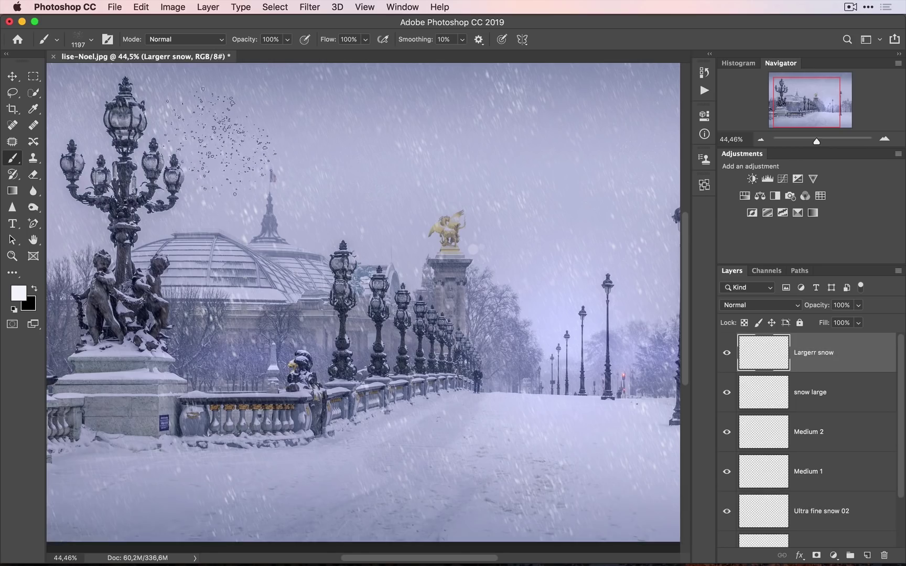
Load a Photo Serge large snow brush preset for the Brush tool
key(b)
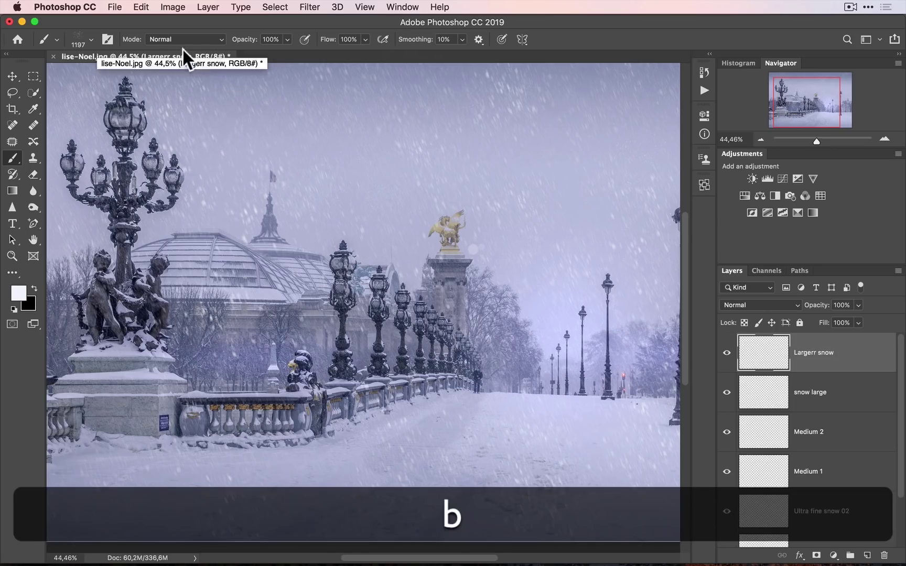
click(108, 40)
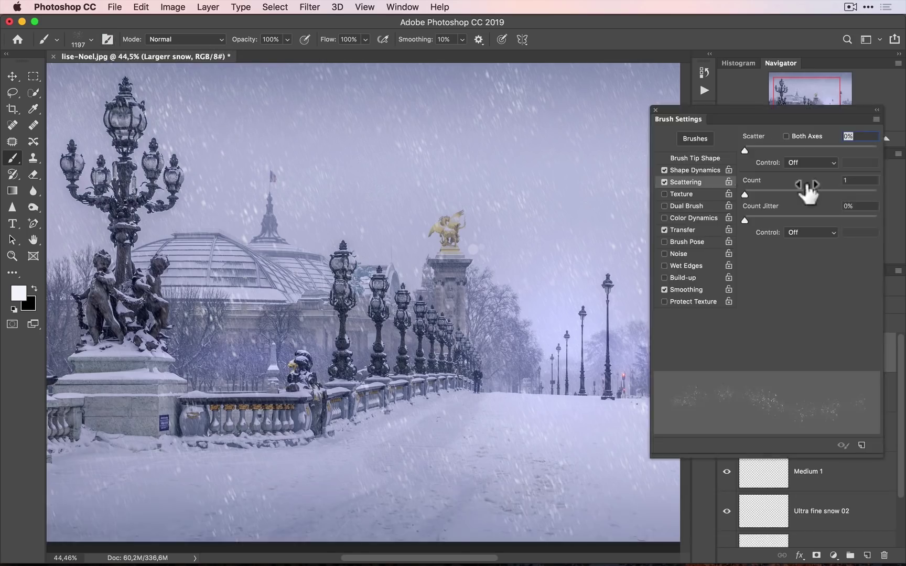
click(701, 140)
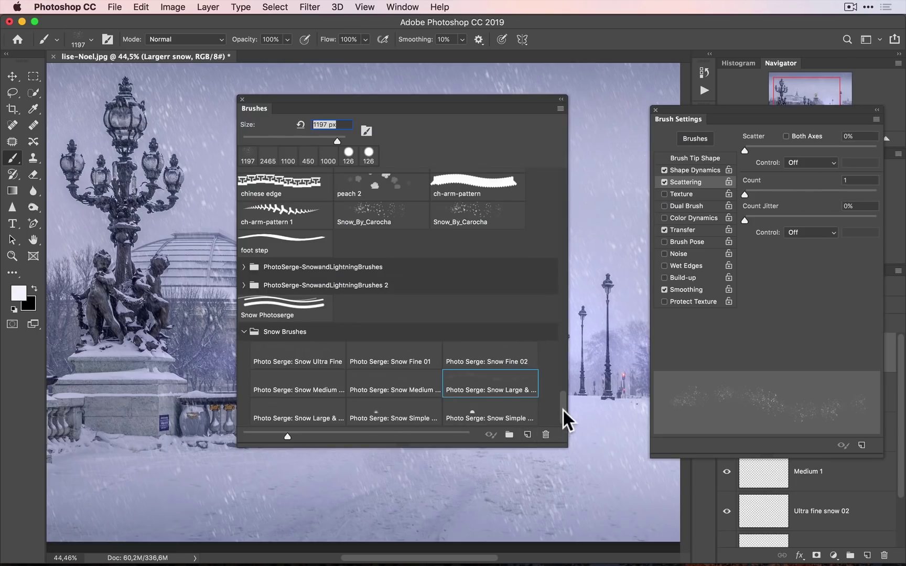
drag(565, 445, 598, 511)
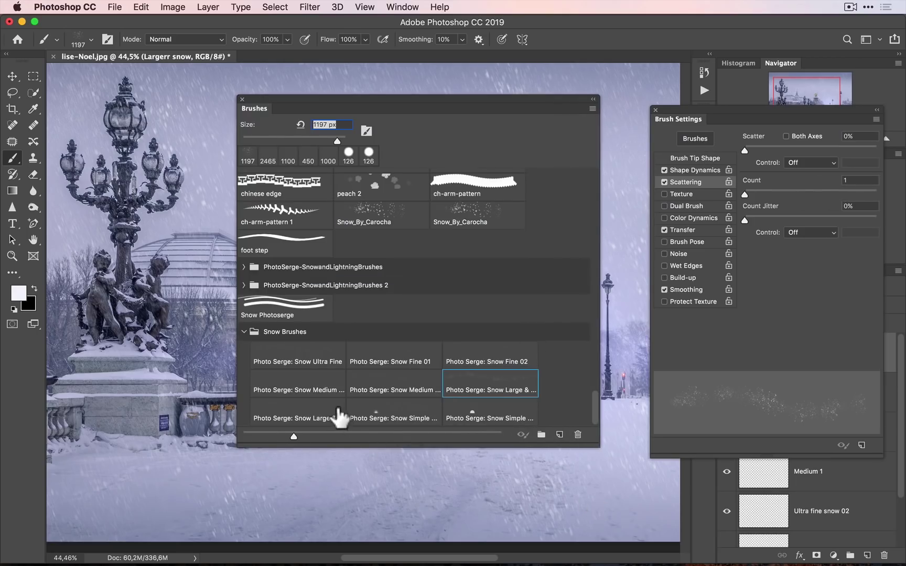
click(316, 417)
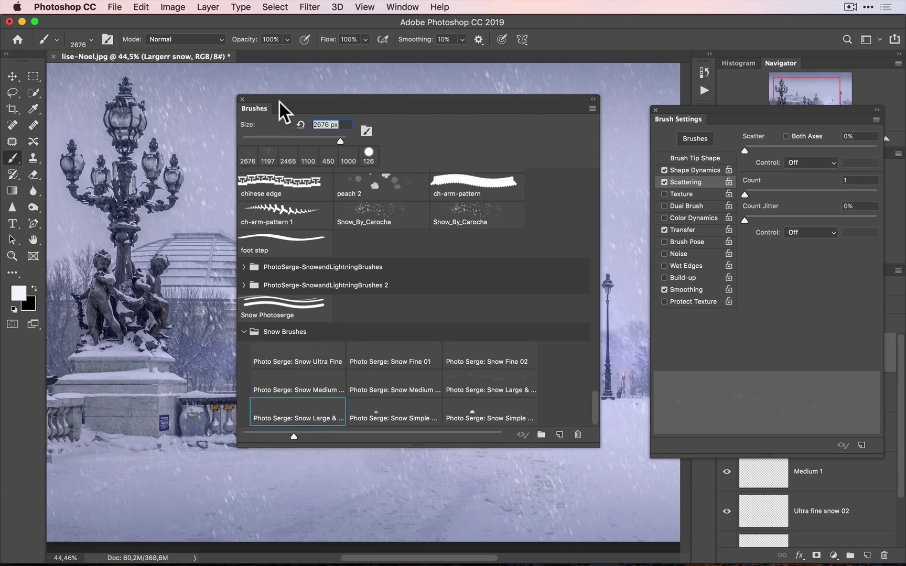
click(241, 99)
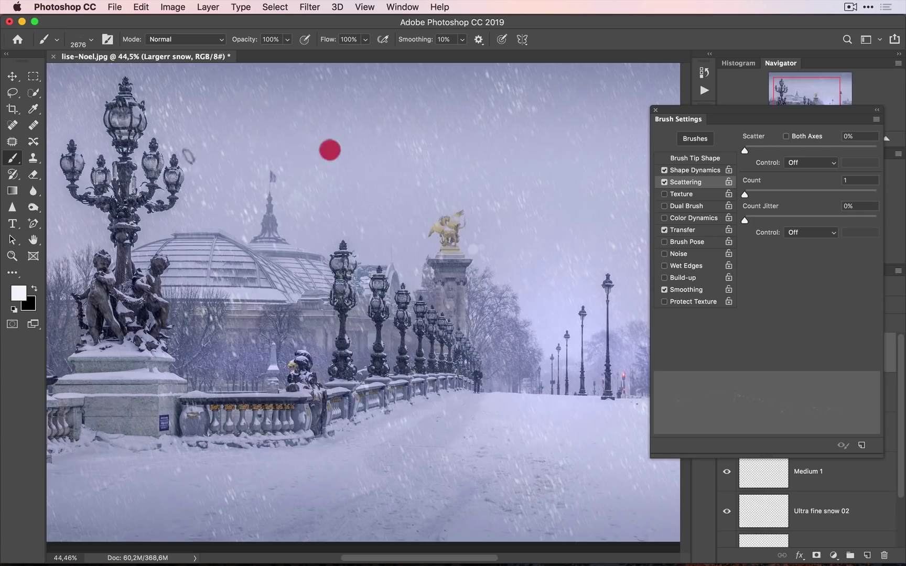
Paint large flakes onto the Largerr snow layer, including one near the gold statue
drag(331, 142, 353, 167)
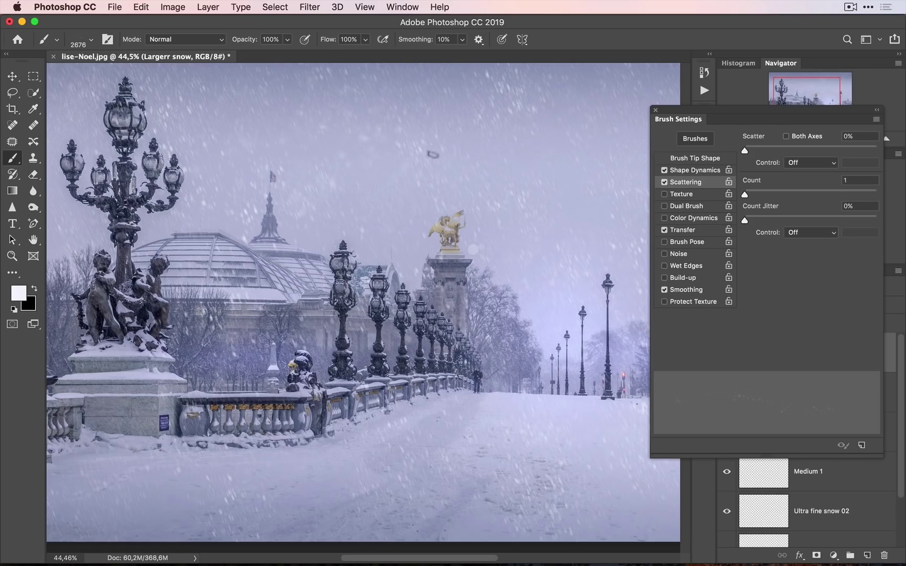
click(449, 215)
click(655, 110)
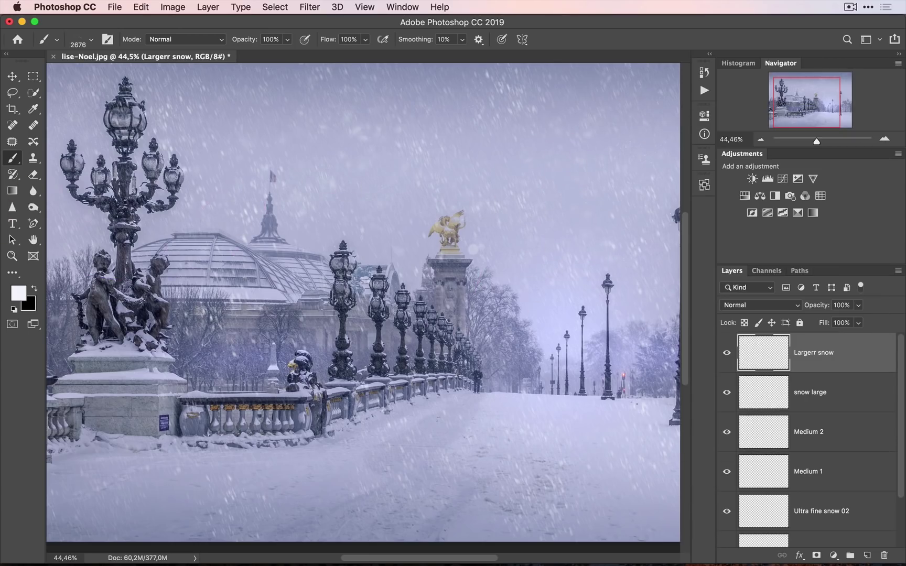
Pan across the photo, hide and reshow Largerr snow to compare, then add a new empty layer
drag(370, 269, 174, 249)
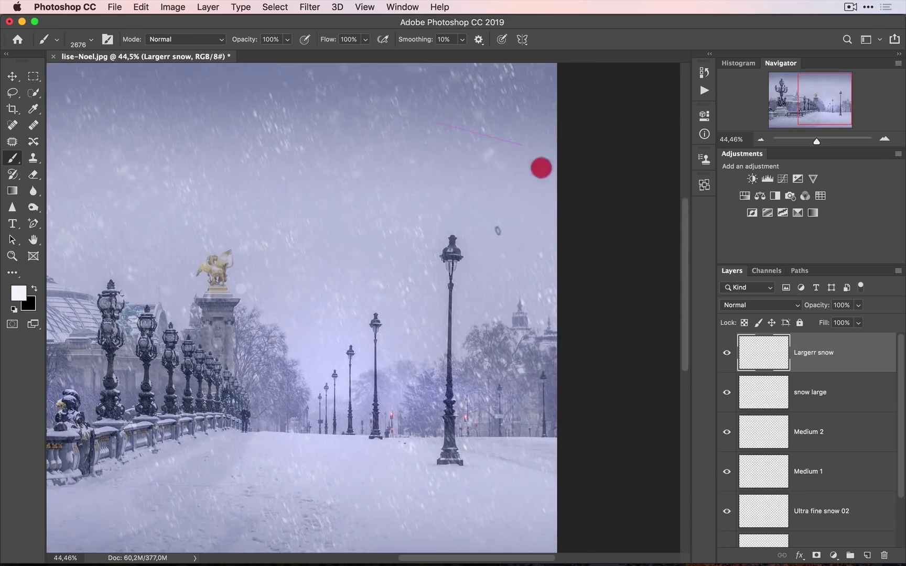
key(space)
drag(292, 260, 588, 287)
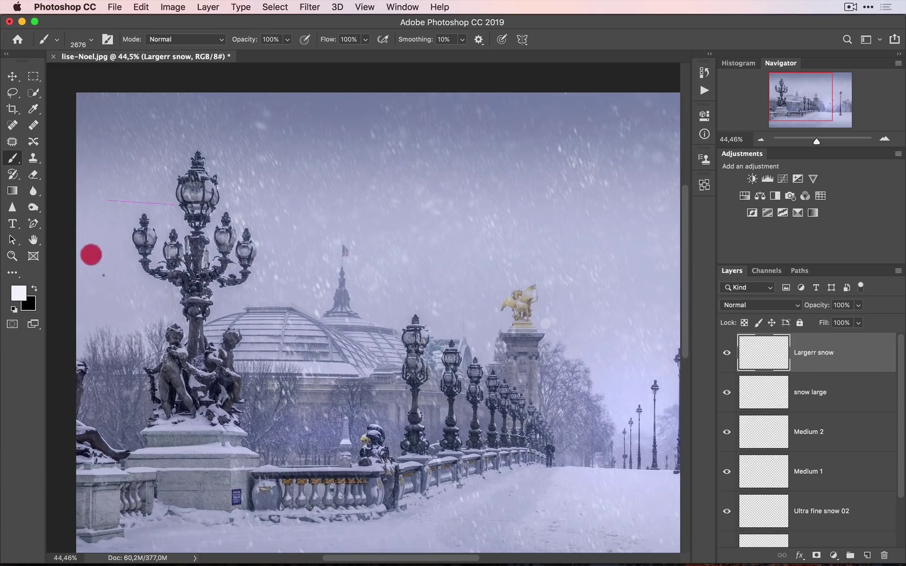
key(space)
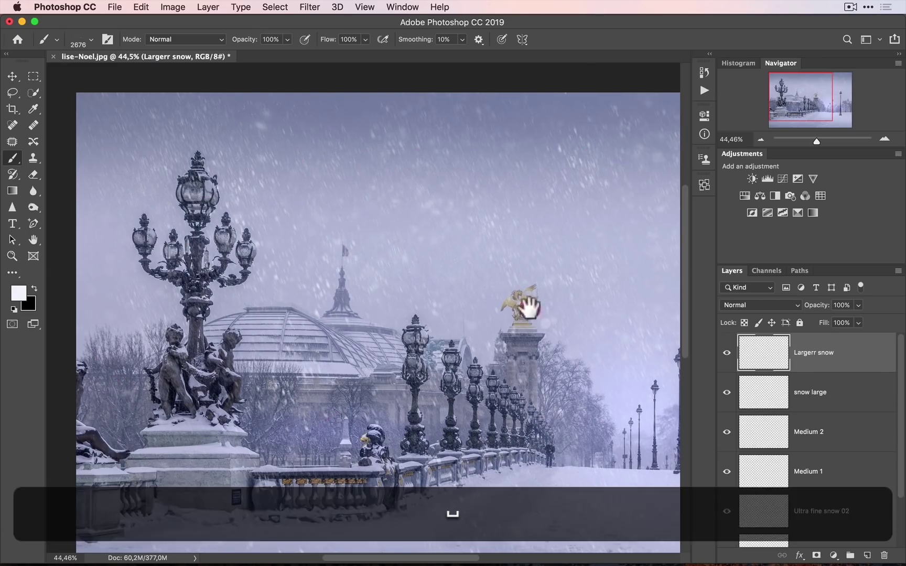
drag(521, 304, 330, 132)
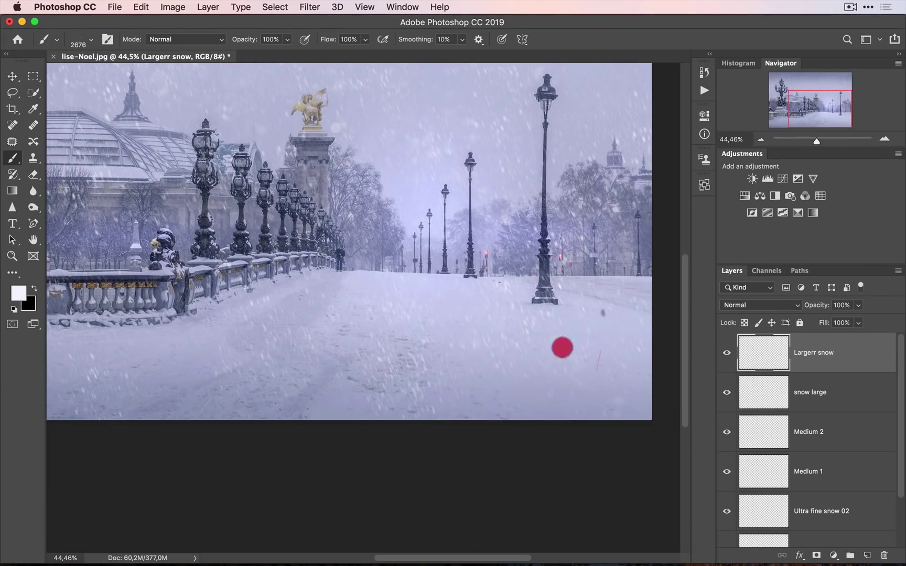
key(space)
drag(217, 309, 528, 313)
key(space)
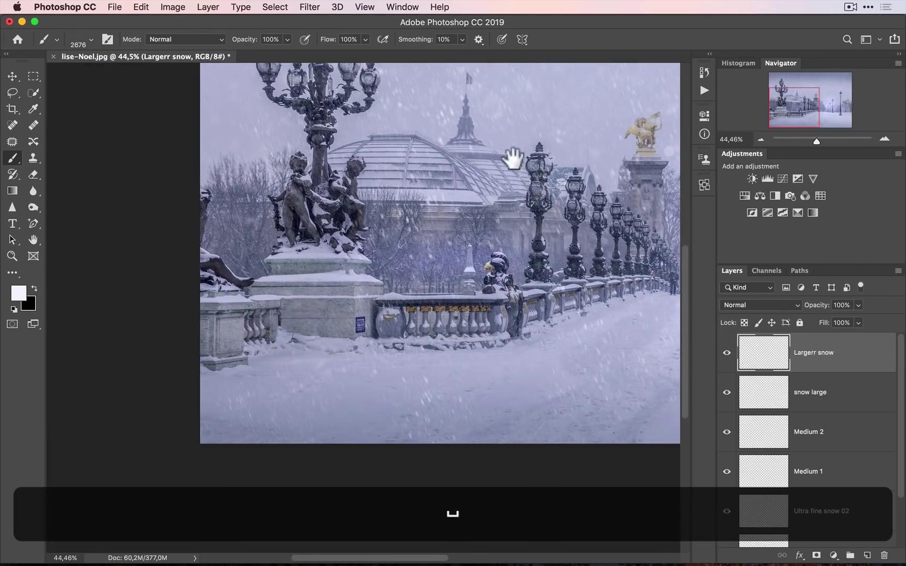
drag(516, 158, 356, 313)
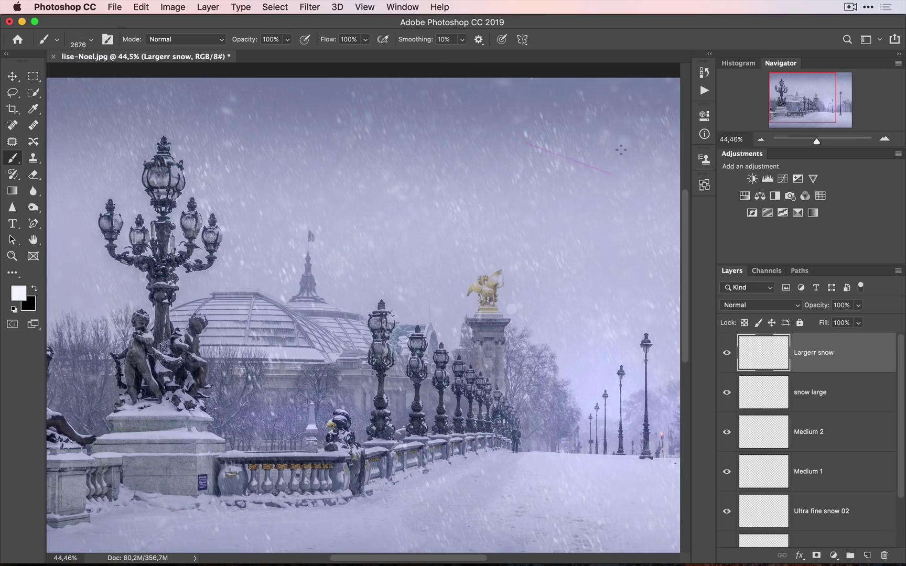
click(726, 353)
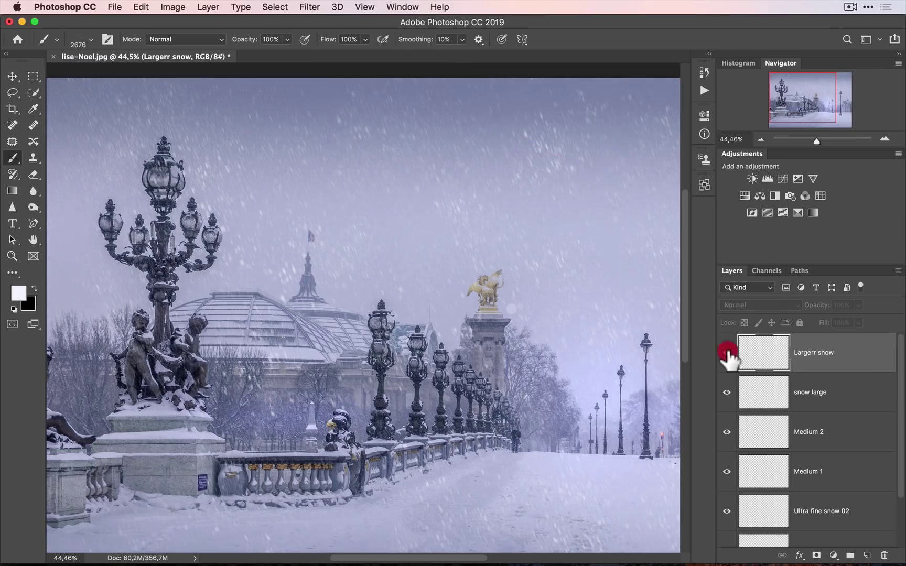
click(727, 353)
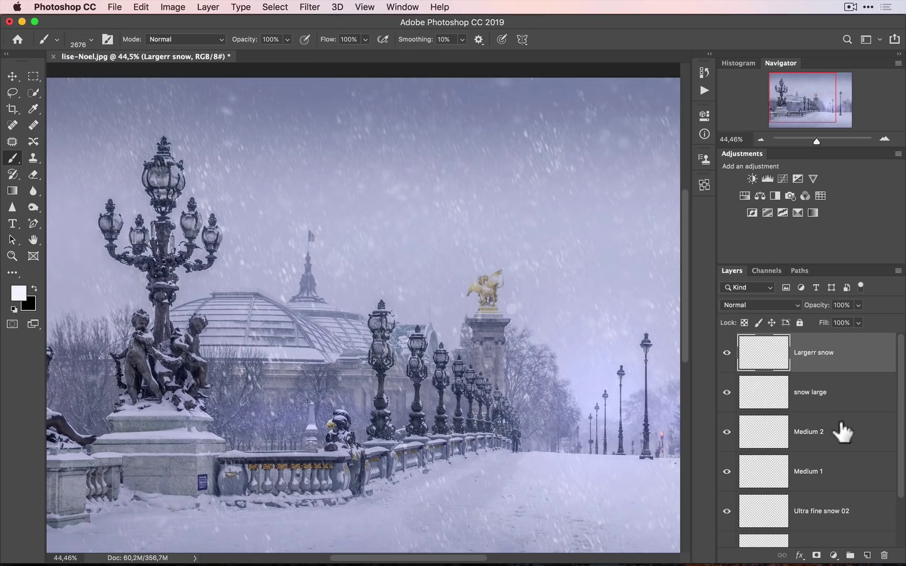
click(867, 555)
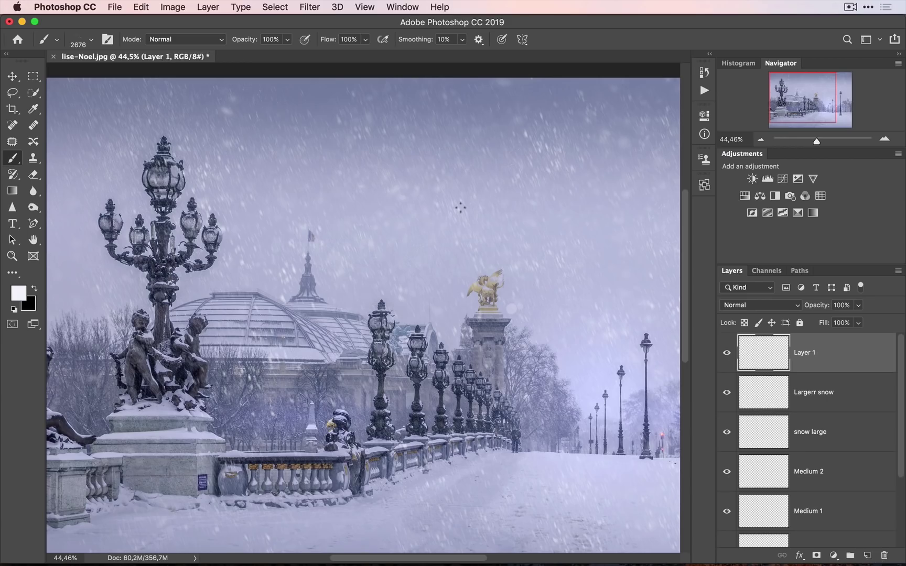
Load the Photo Serge Snow Simple brush preset
key(b)
click(107, 38)
click(694, 138)
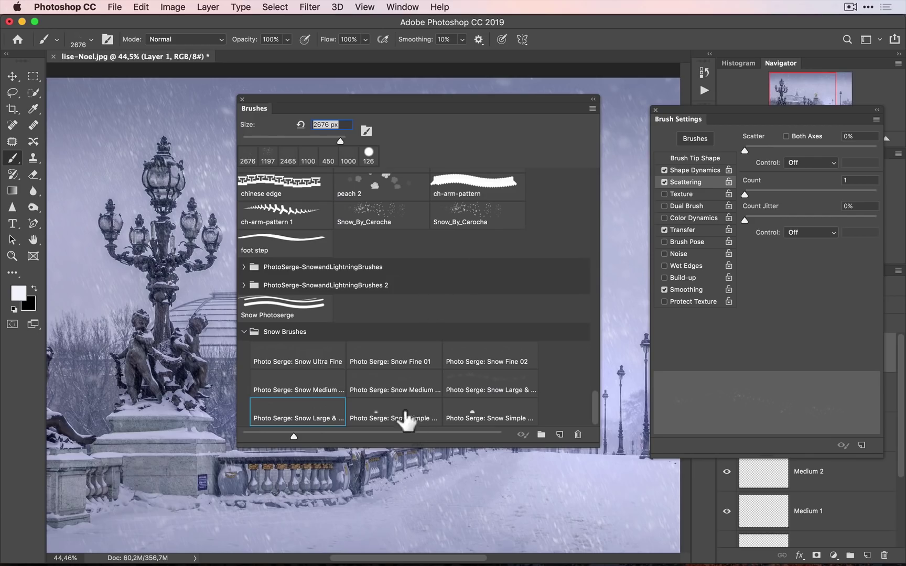
click(398, 414)
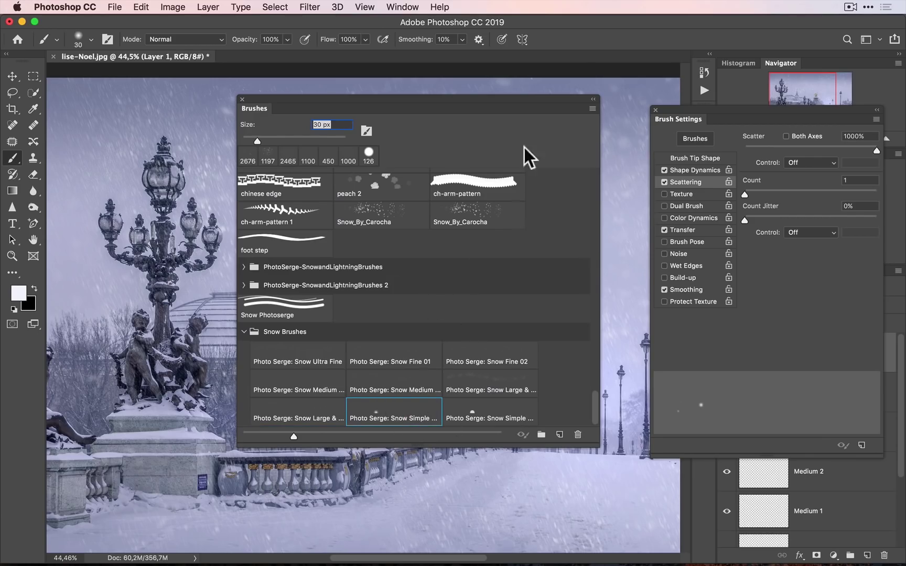
click(241, 99)
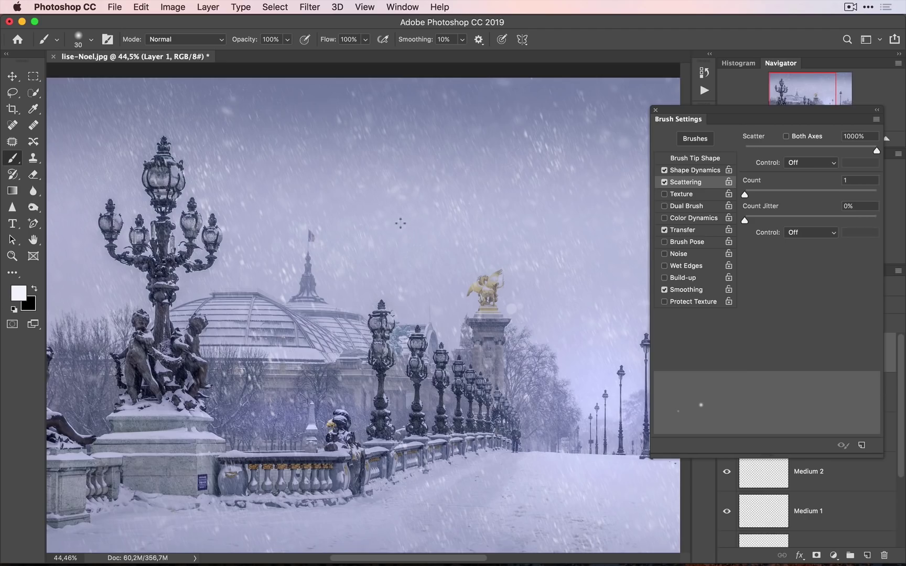
click(655, 109)
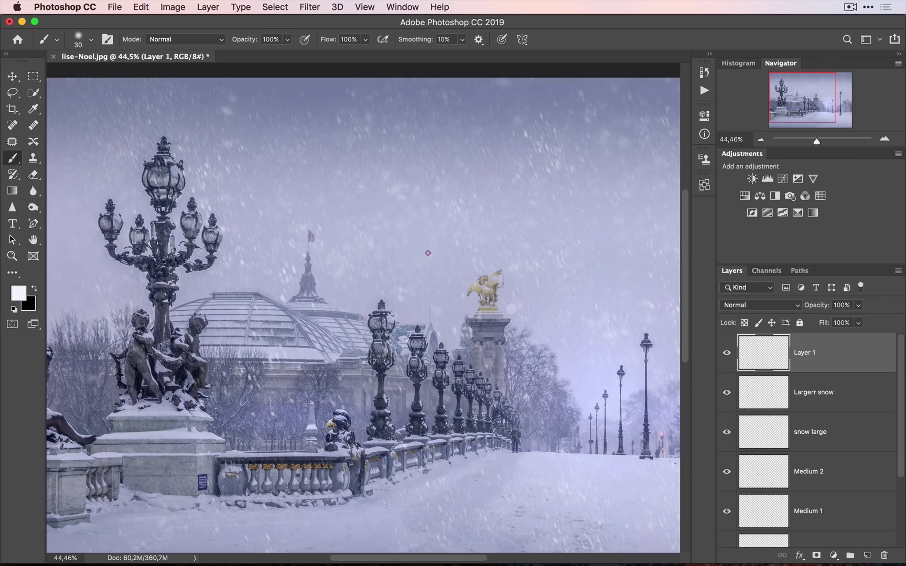
Rename Layer 1 to 'big snow flake'
click(803, 348)
text(big snow)
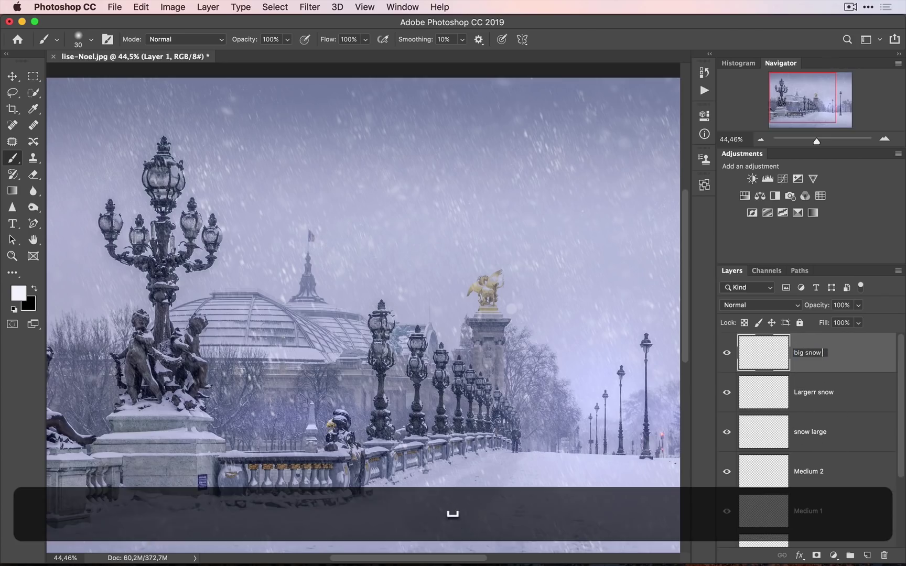
text( flake)
key(Return)
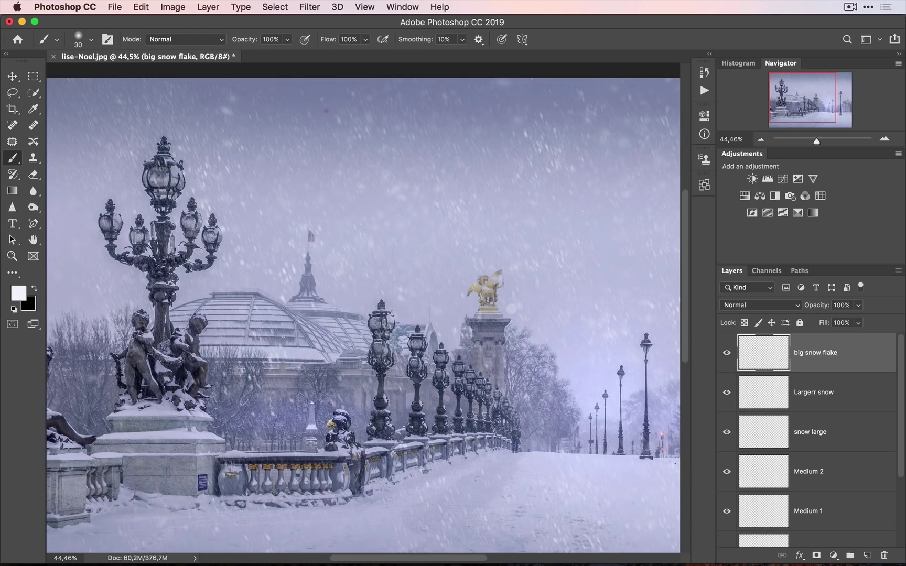
Enlarge the brush to 184 px and dab about ten large soft snowflakes across the sky
click(335, 97)
ctrl+alt+drag(279, 242, 327, 242)
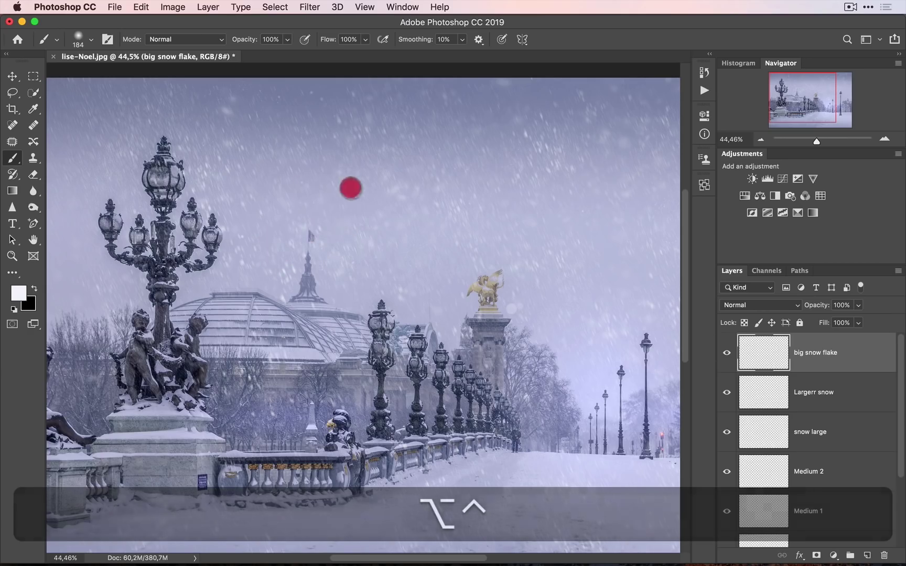
click(487, 145)
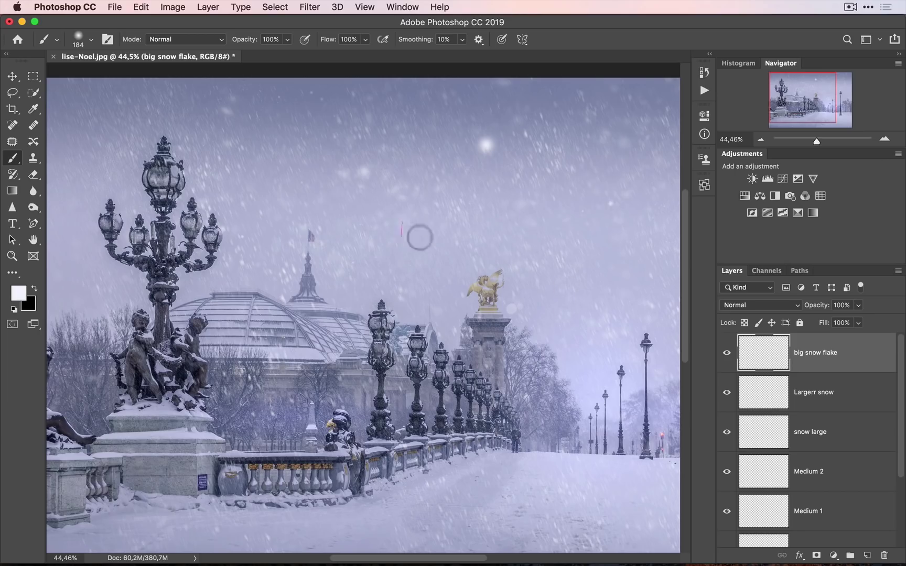
click(462, 135)
click(419, 235)
click(593, 242)
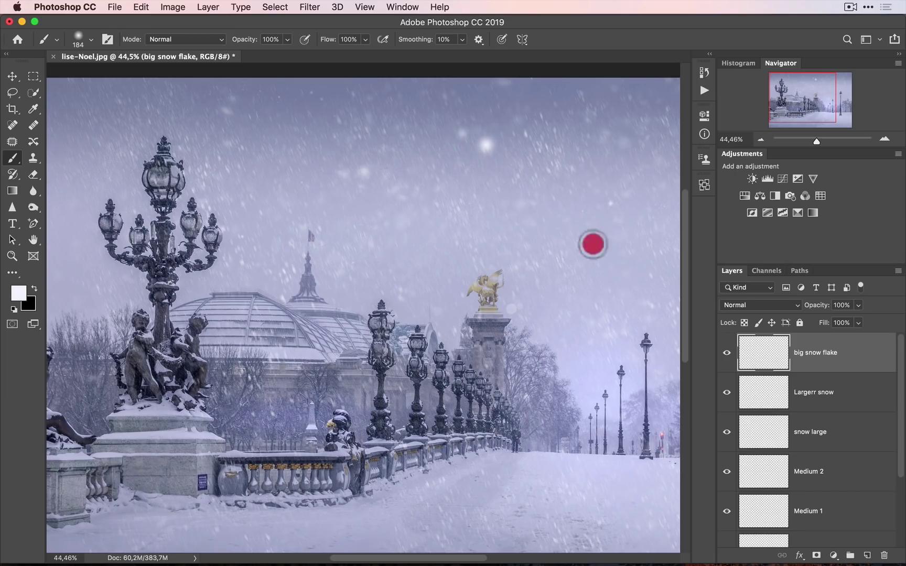
click(638, 264)
drag(492, 158, 352, 168)
click(425, 116)
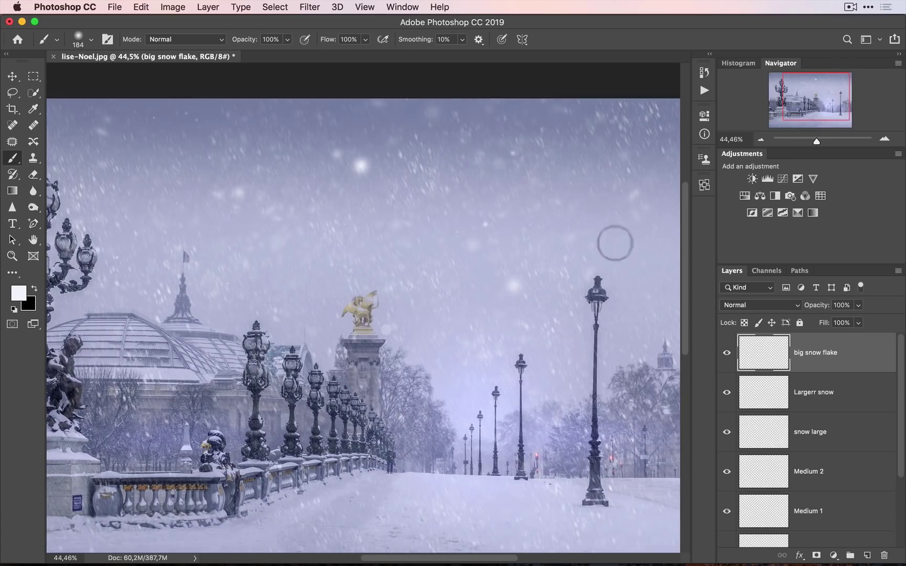
click(479, 320)
click(424, 377)
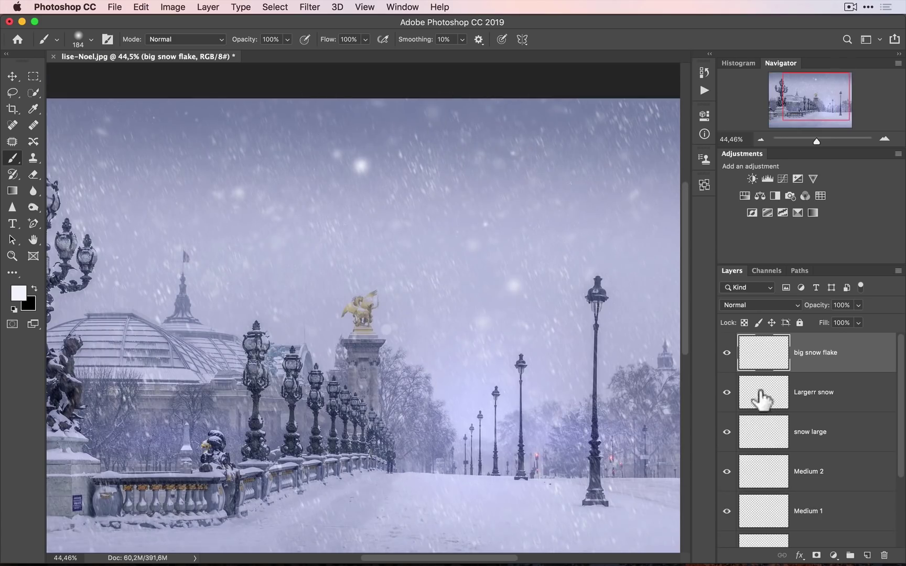
Apply Motion Blur at -70° angle and 104 px distance to big snow flake, then add a new empty layer
click(309, 7)
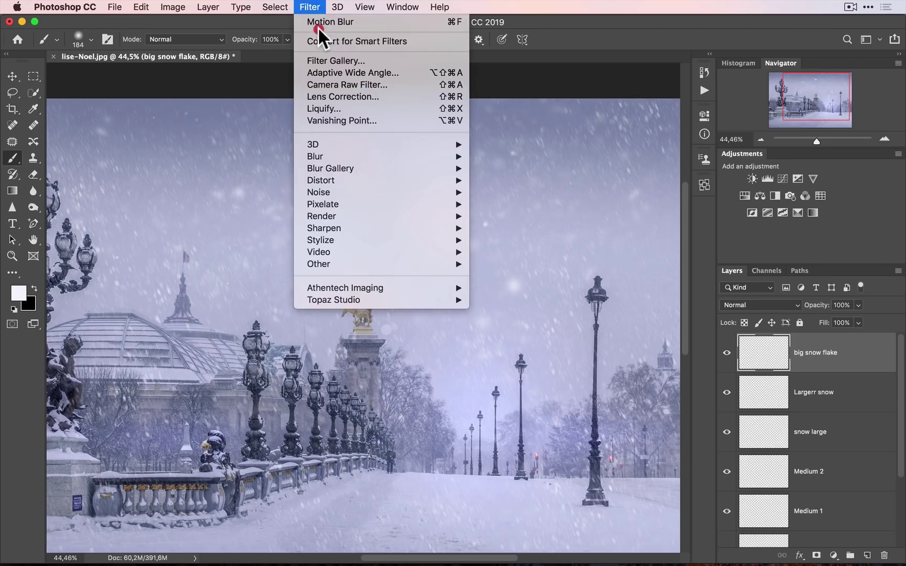
click(317, 8)
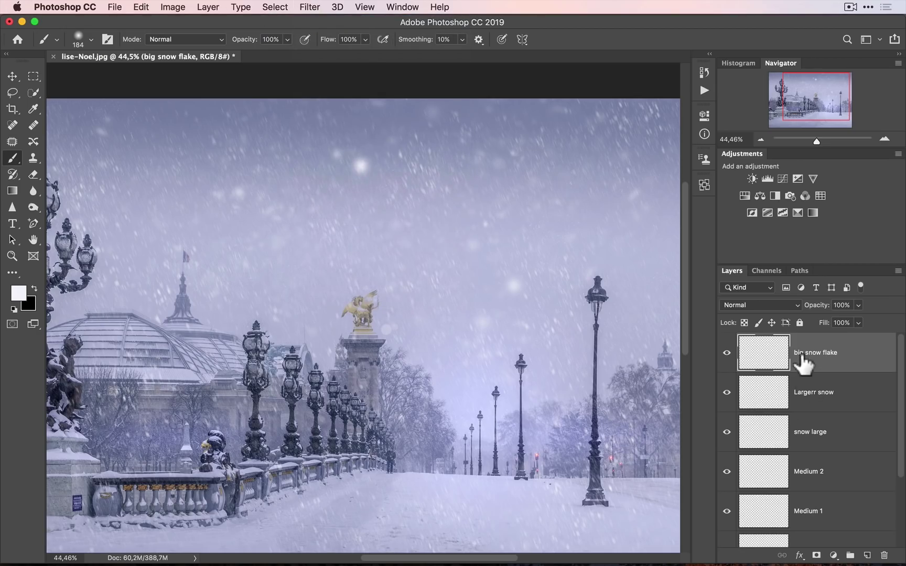
click(309, 7)
mouse_move(347, 157)
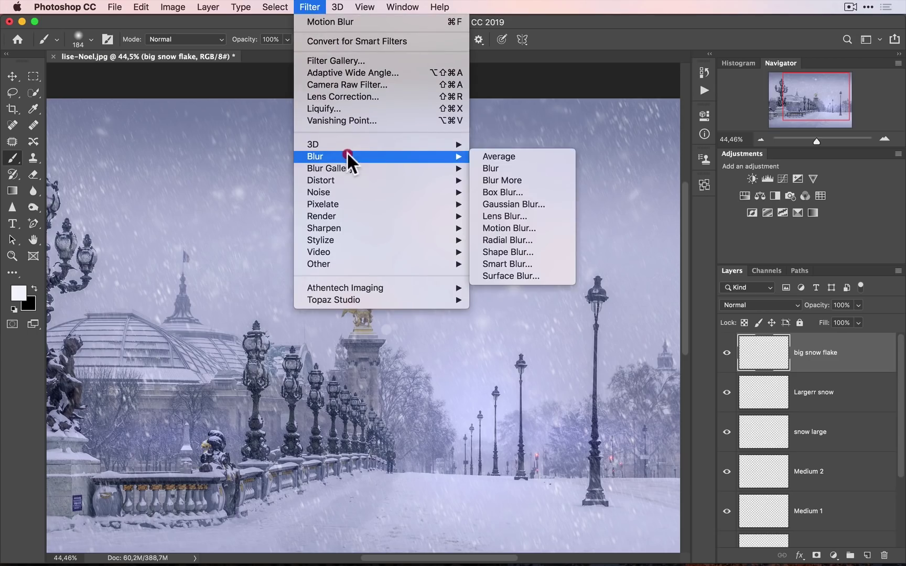
click(536, 227)
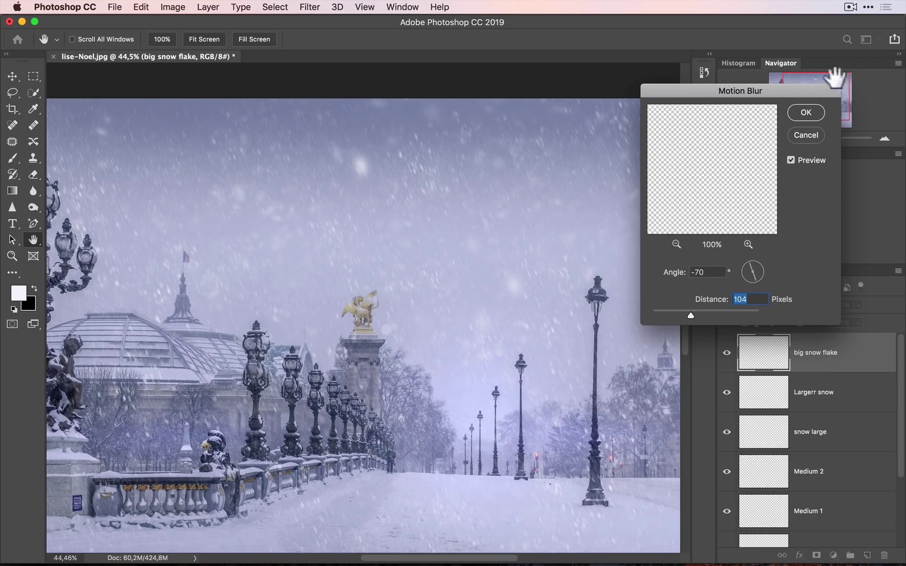
click(812, 113)
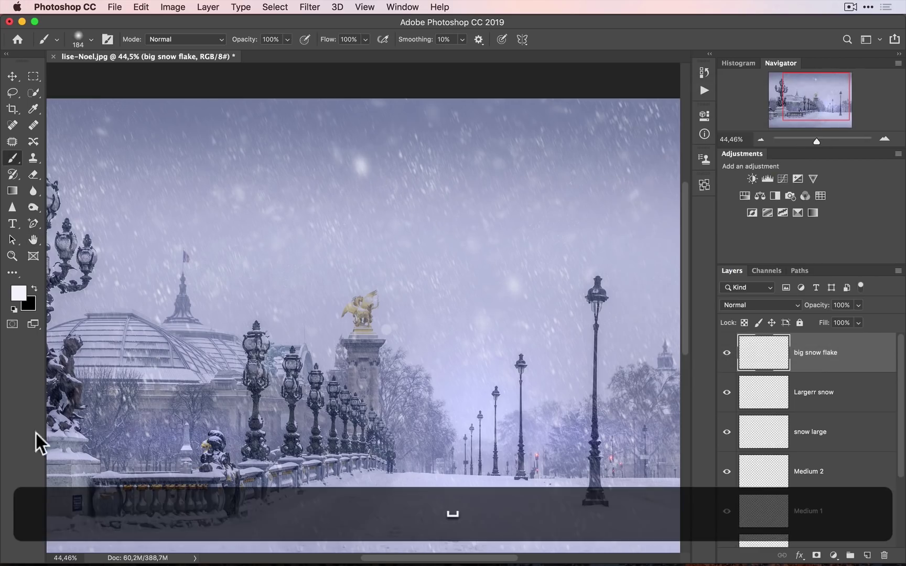
drag(329, 370, 450, 324)
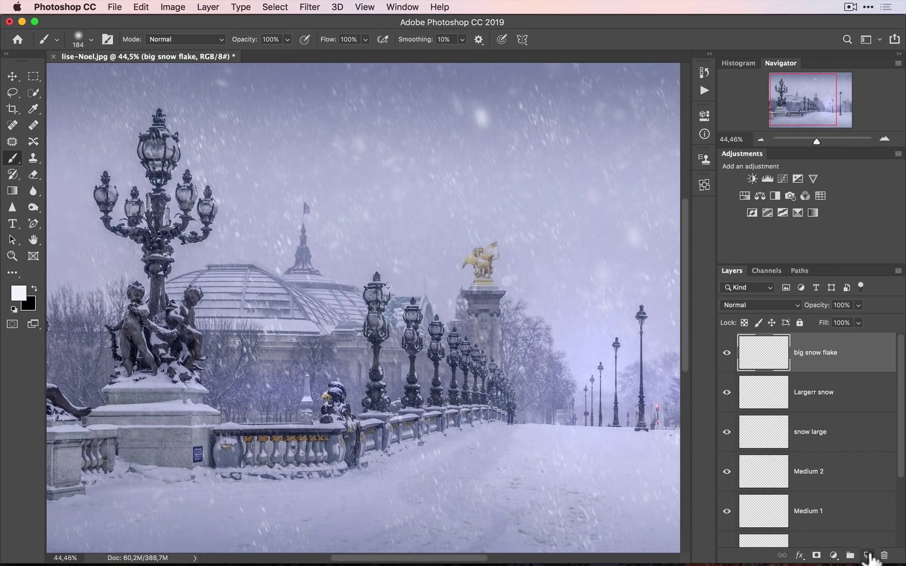
click(868, 555)
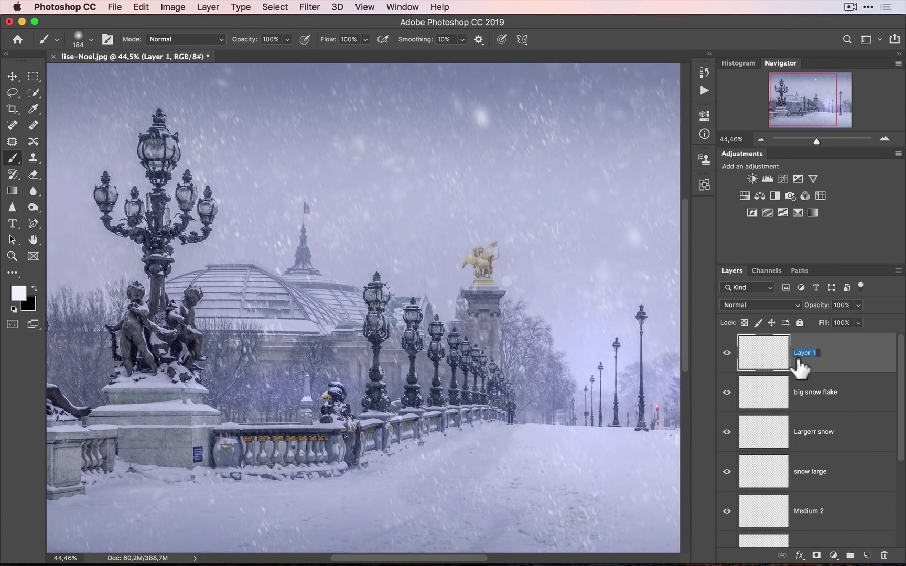
Name the new layer 'sharp snow flakes' and load the other simple snowflake brush, enlarged to 111 px
text(shar)
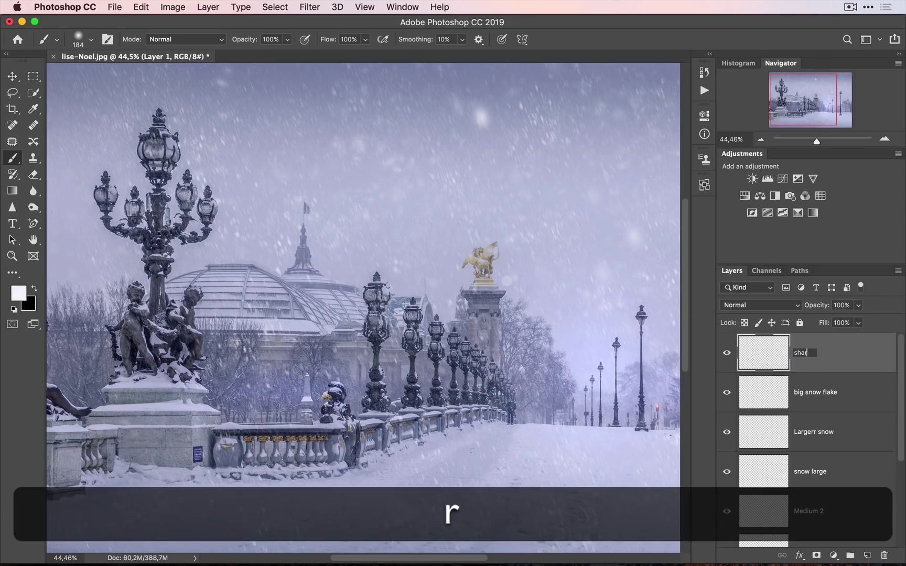
text(p snow flake)
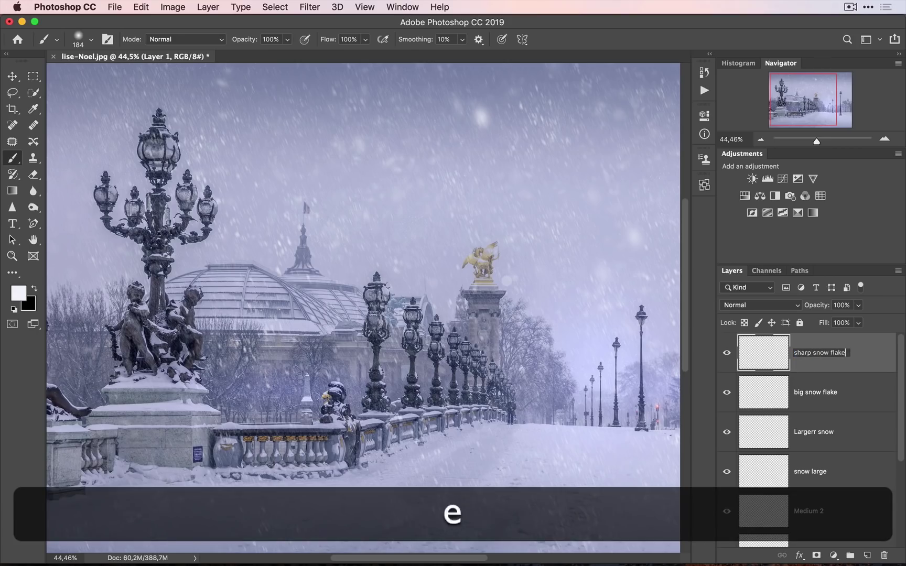
text(s)
key(Return)
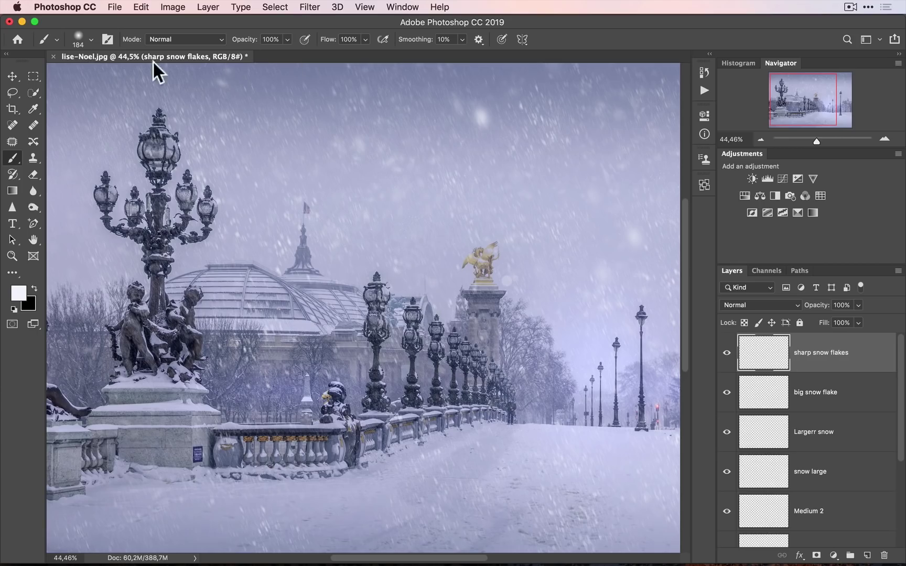
key(b)
click(112, 39)
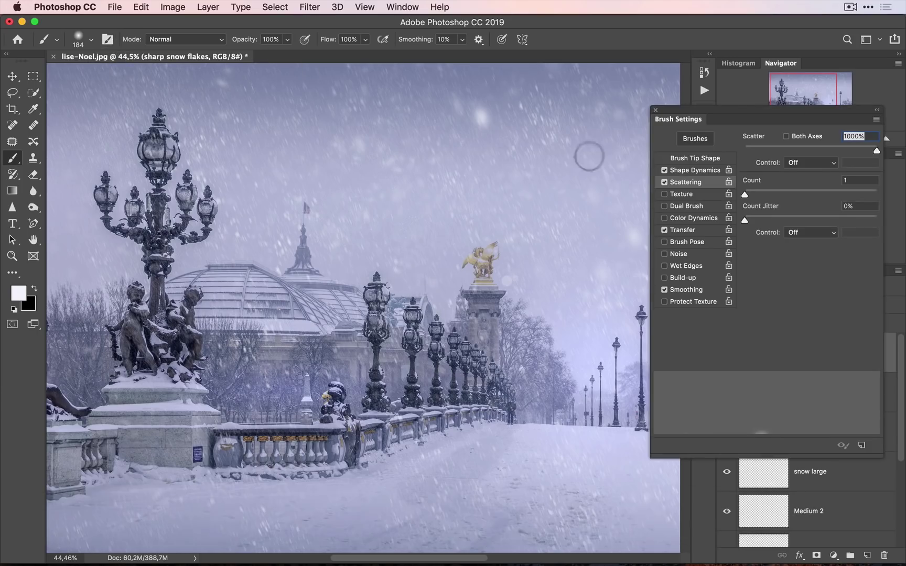
click(692, 139)
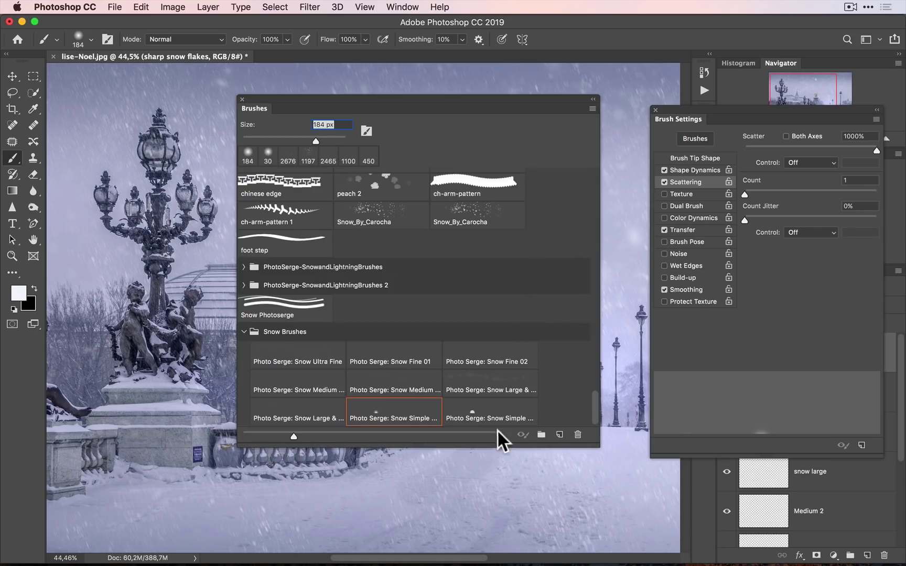
click(506, 406)
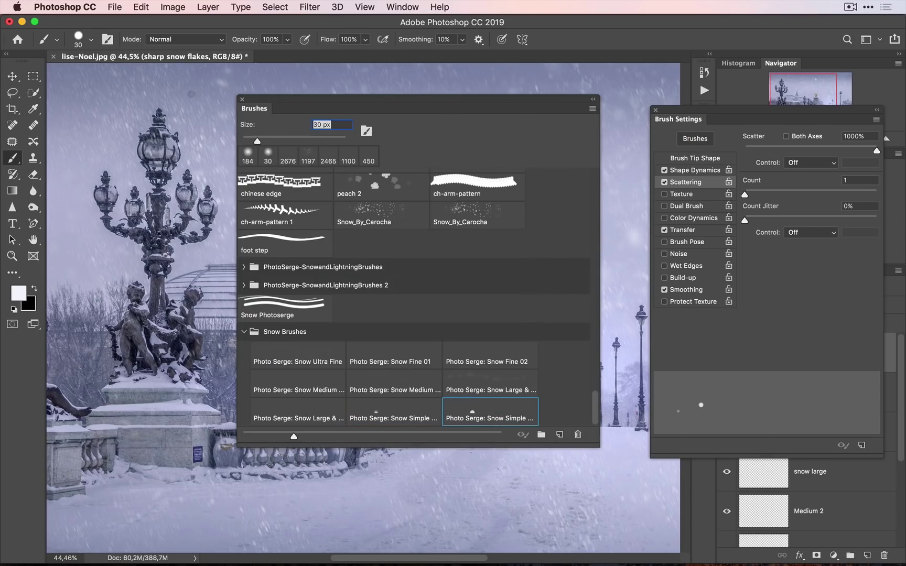
click(241, 100)
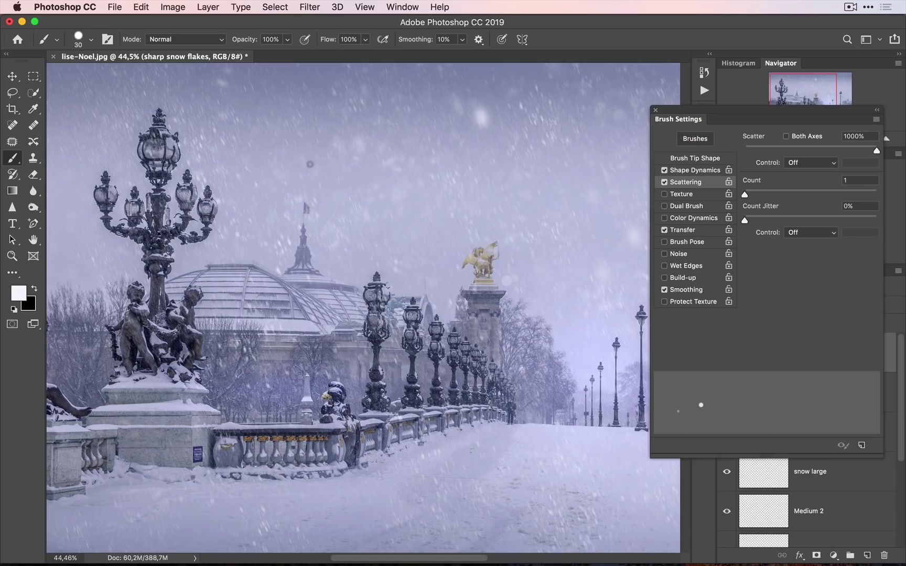
mouse_move(310, 164)
mouse_down()
mouse_move(319, 172)
mouse_move(310, 156)
mouse_up()
Dab three soft snowflakes into the sky on the sharp snow flakes layer
click(353, 194)
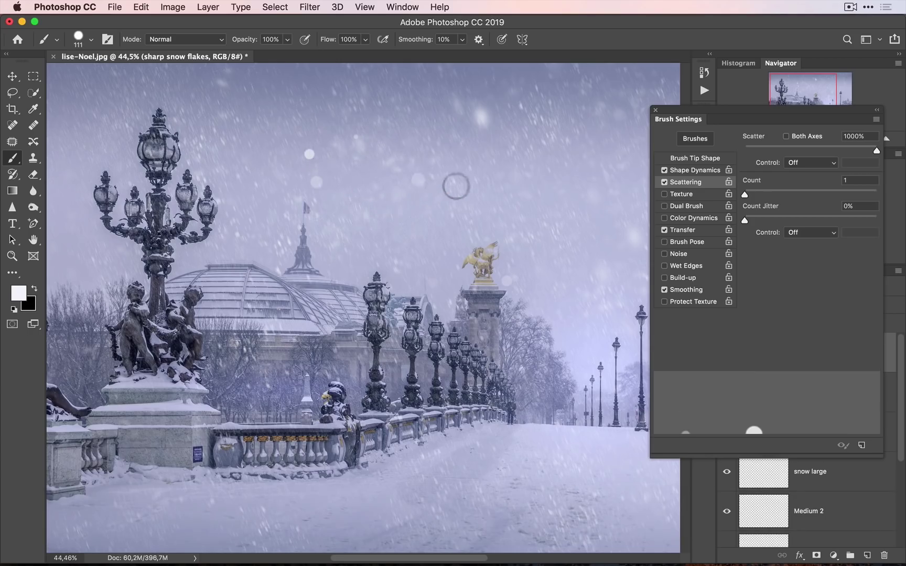
click(456, 186)
click(558, 191)
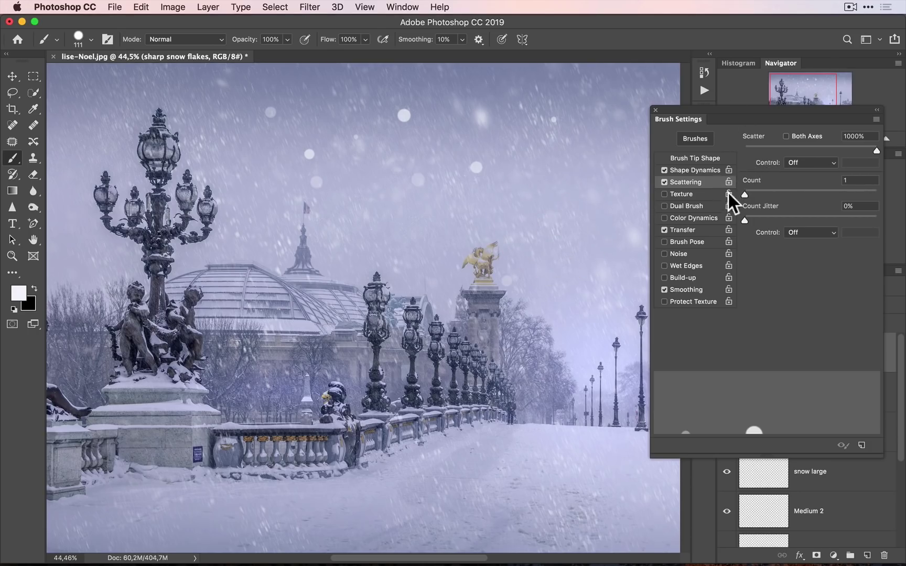
Set Scattering Count to 9 and dab sharp flakes over the sky, lamp posts and lower bridge
drag(744, 194, 810, 194)
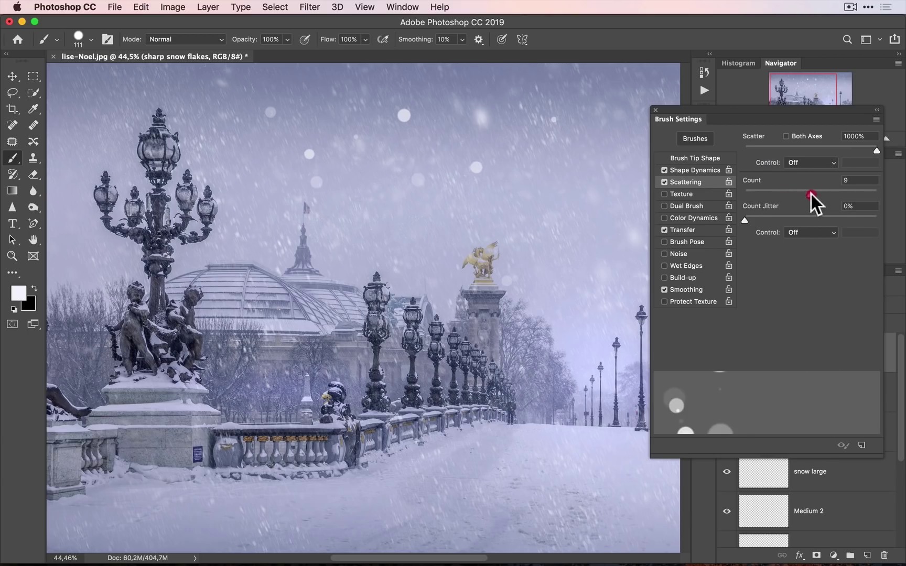
click(548, 176)
click(391, 268)
click(390, 268)
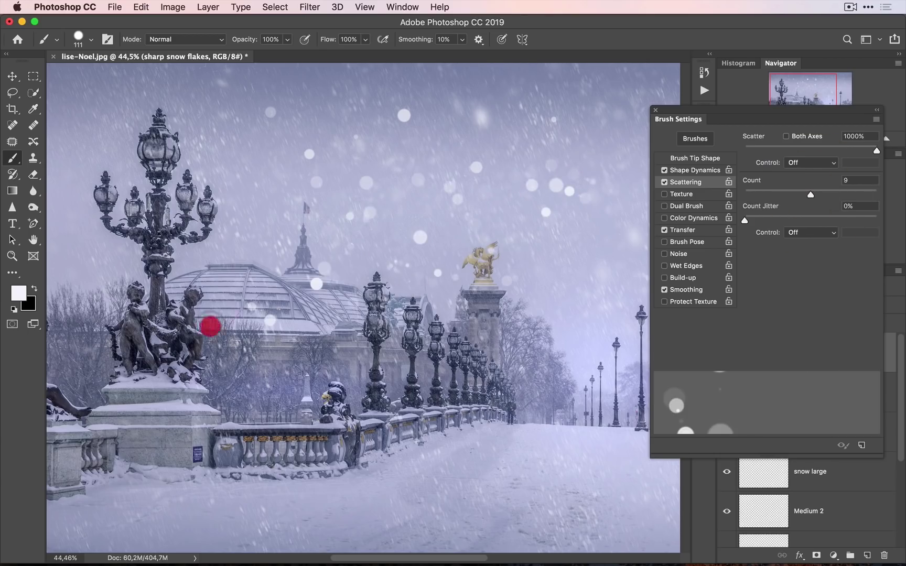
click(115, 208)
click(394, 246)
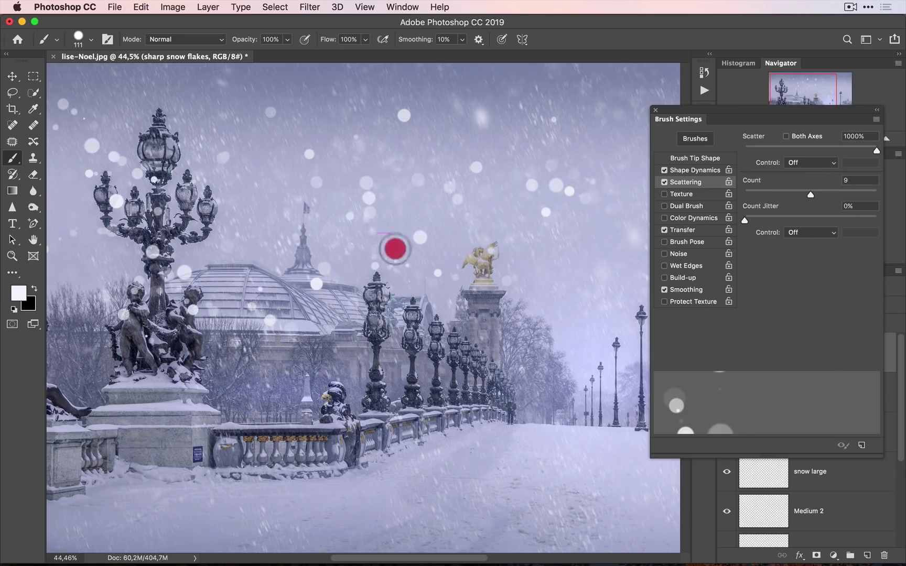
click(168, 488)
click(169, 487)
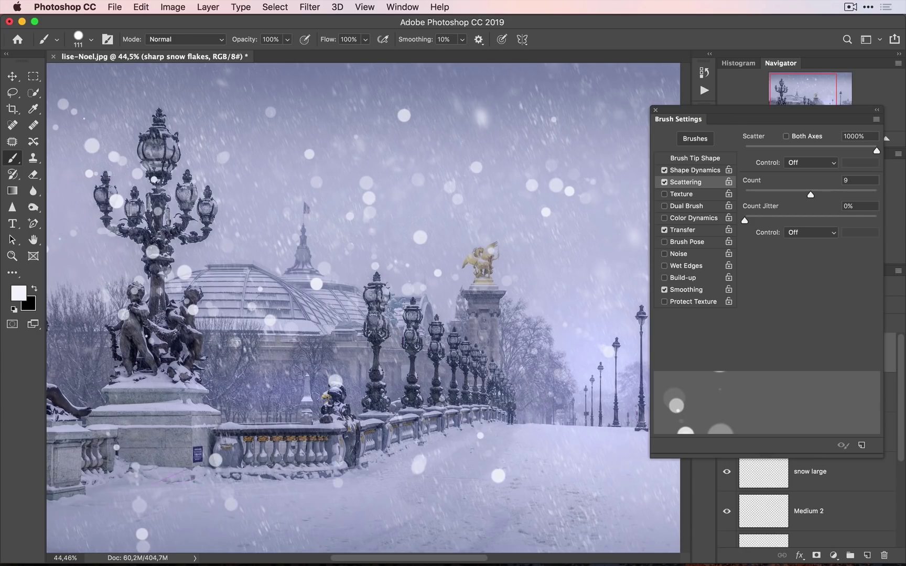
click(550, 420)
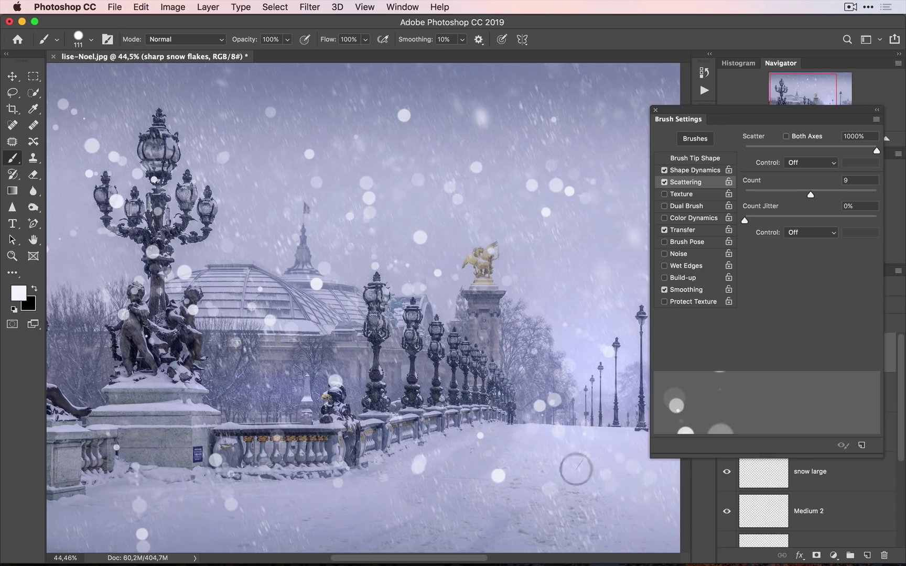
click(658, 119)
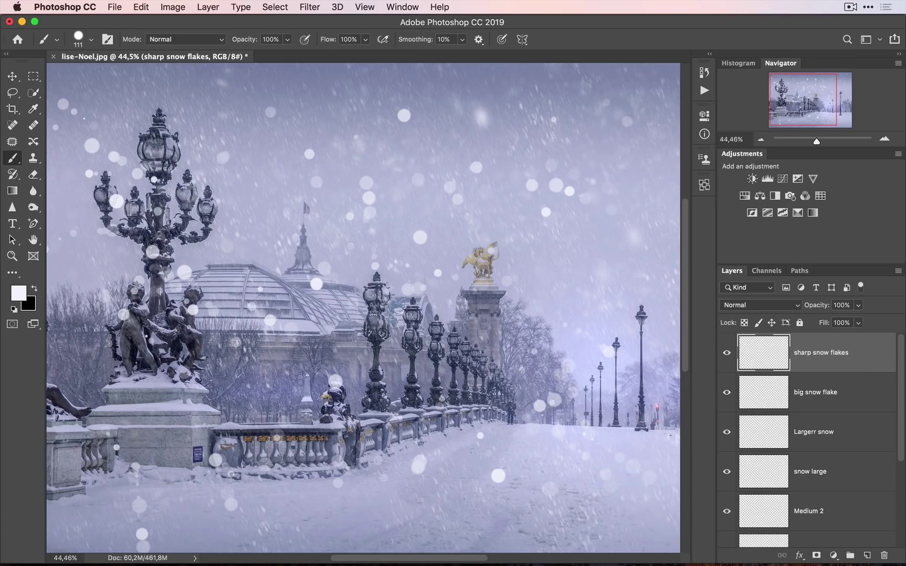
Zoom around the street lamp, return to 33% view, and dab more flakes near the right lamp post
key(alt+z)
alt+click(482, 287)
drag(546, 323, 542, 313)
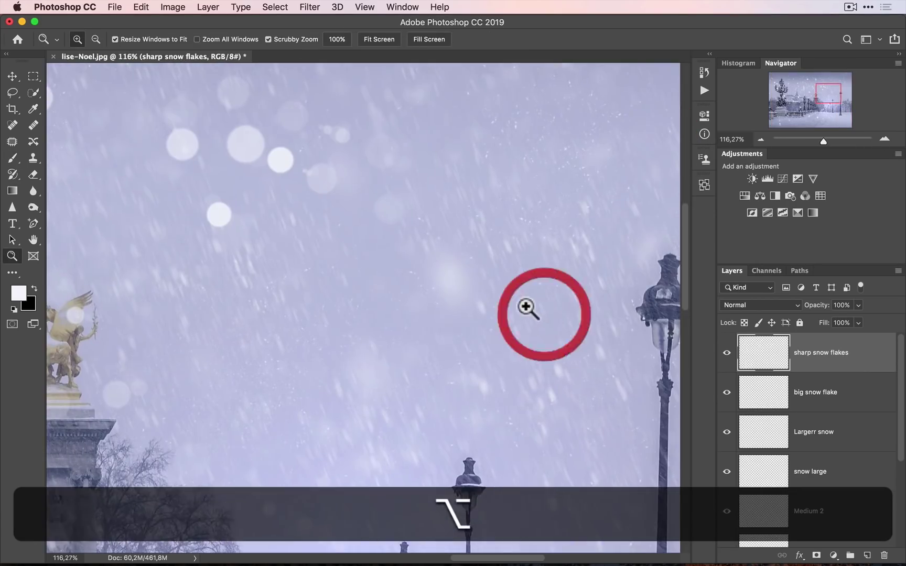
alt+click(499, 284)
alt+click(496, 286)
alt+click(435, 289)
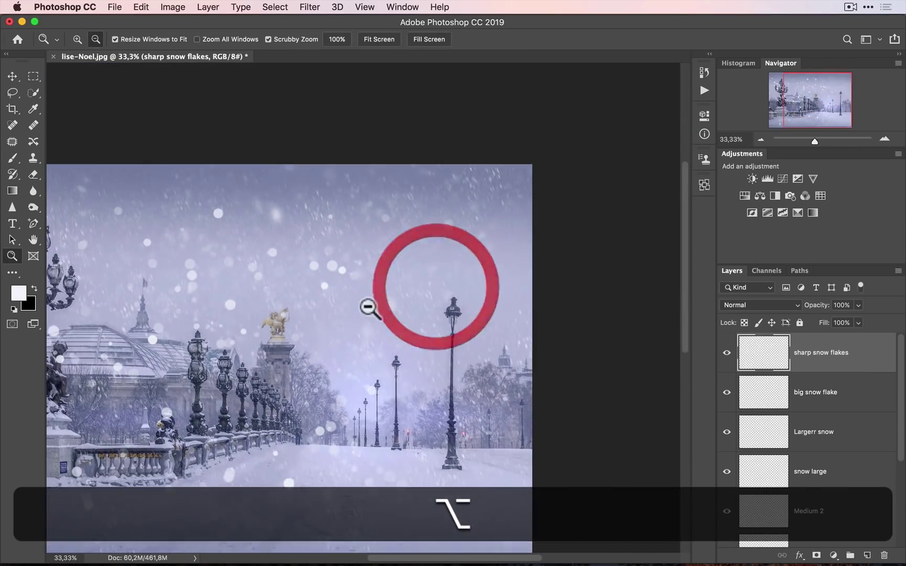
alt+click(273, 319)
click(388, 309)
key(b)
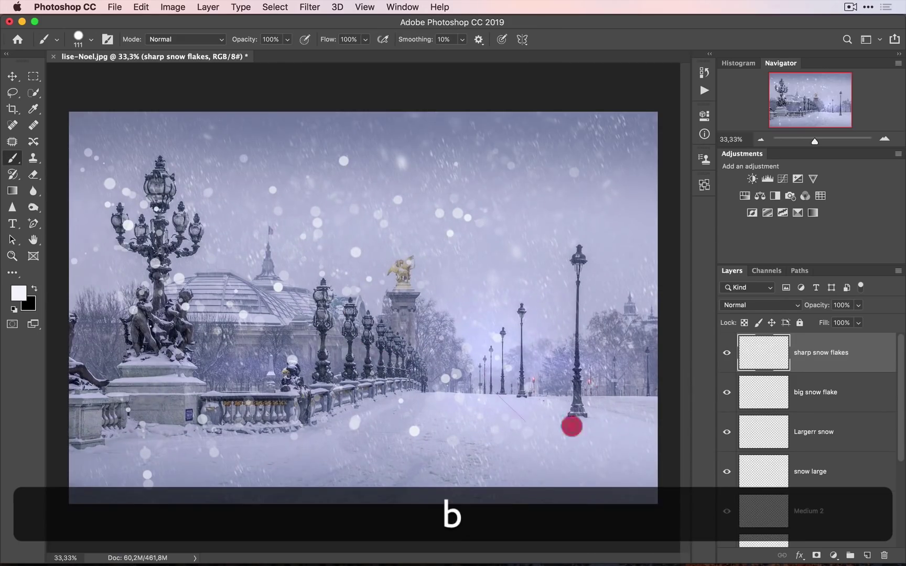
click(621, 164)
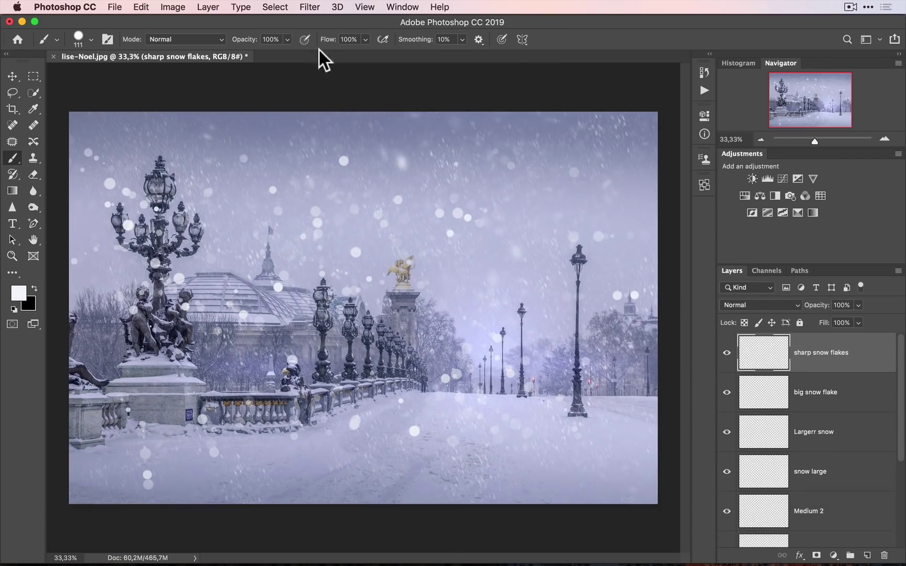
Reapply the last Motion Blur to the sharp snowflakes and check the result at 33% view
click(309, 7)
click(316, 25)
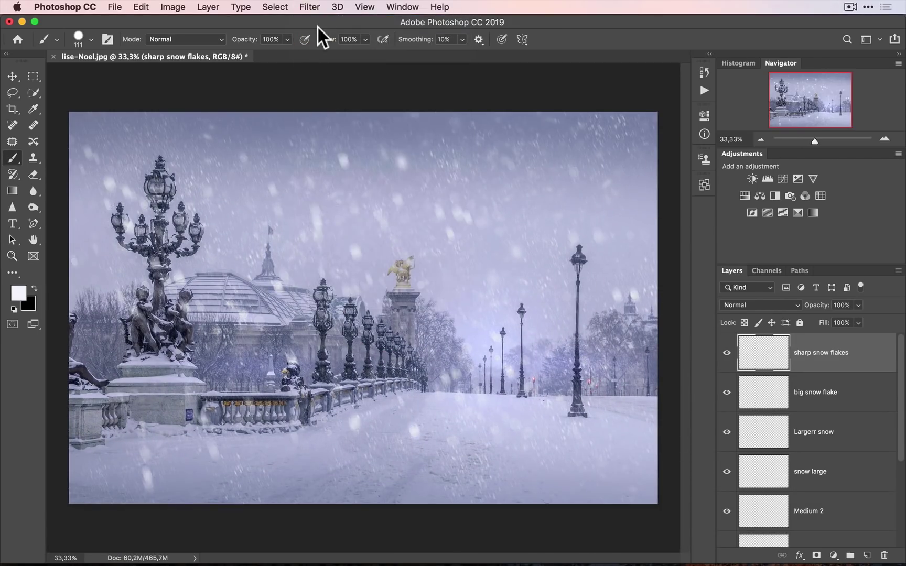
key(z)
alt+click(485, 394)
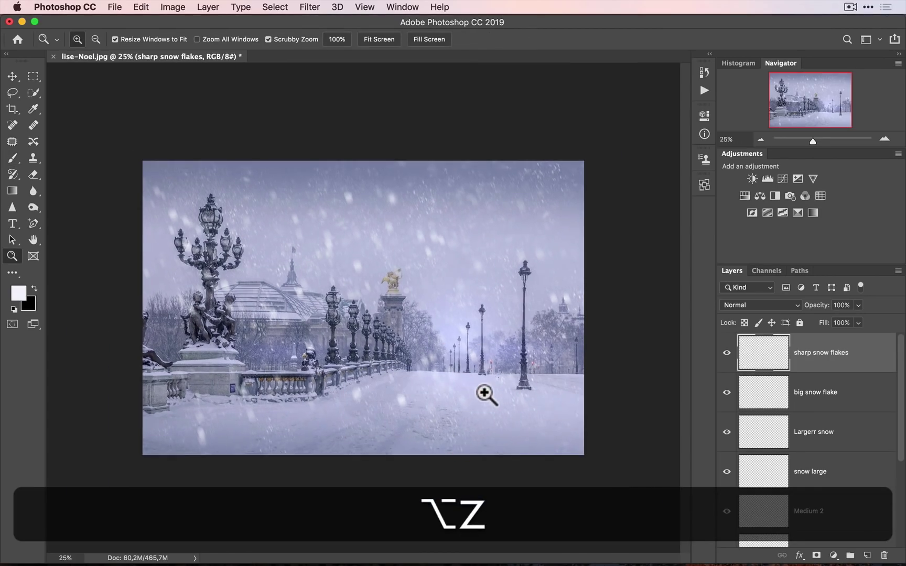
click(479, 382)
Hide sharp snow flakes, big snow flake, Largerr snow, snow large, Medium 2, Medium 1, then toggle Ultra fine snow 02
click(725, 352)
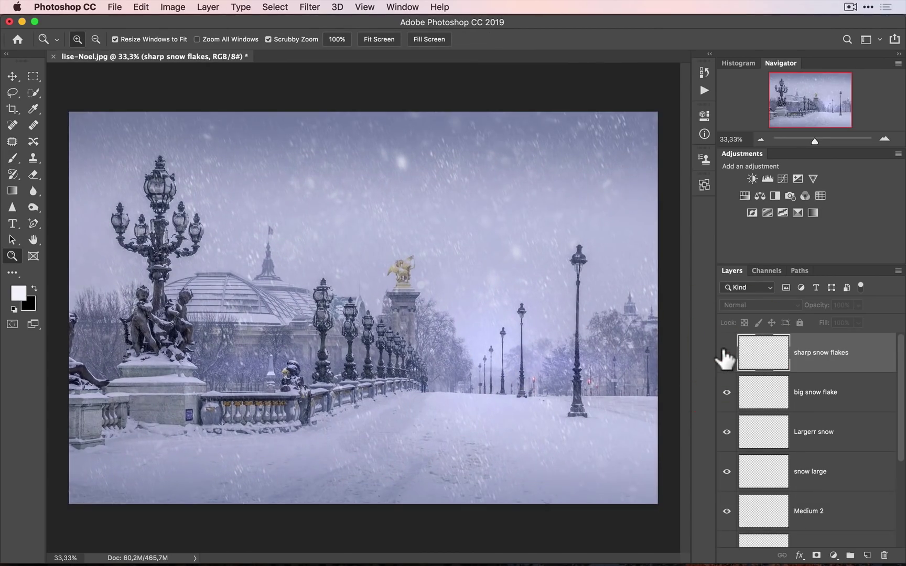
click(726, 392)
click(726, 431)
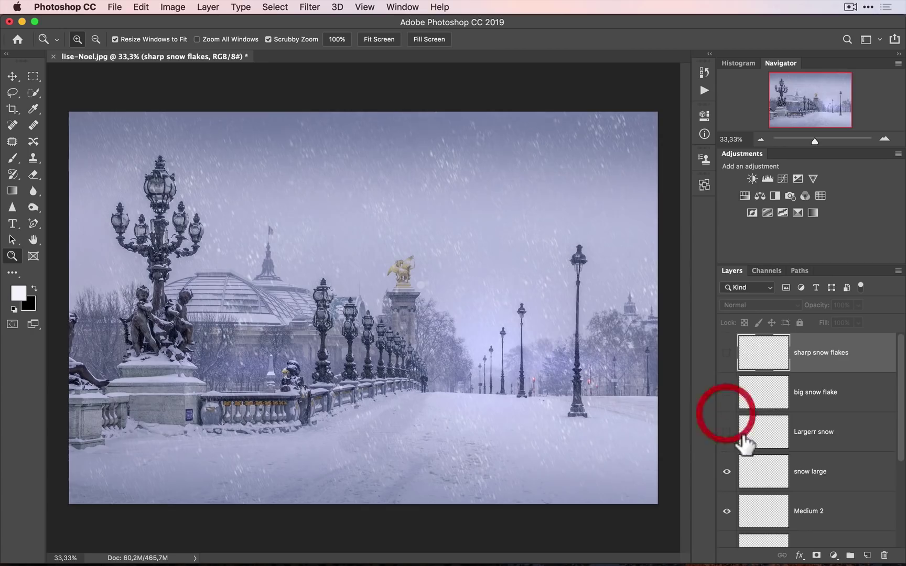
scroll(722, 452, down, 1)
click(726, 454)
click(726, 490)
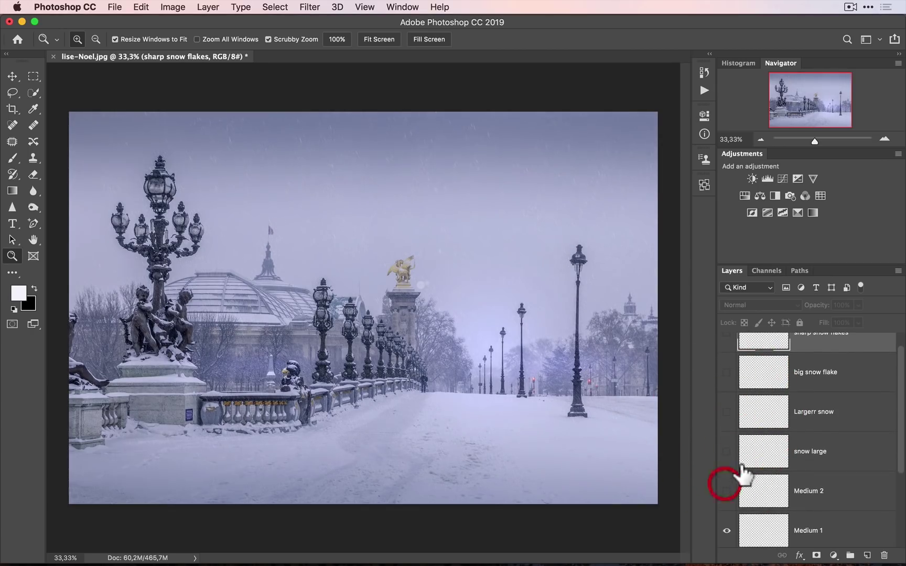
scroll(736, 478, down, 3)
click(726, 477)
click(726, 517)
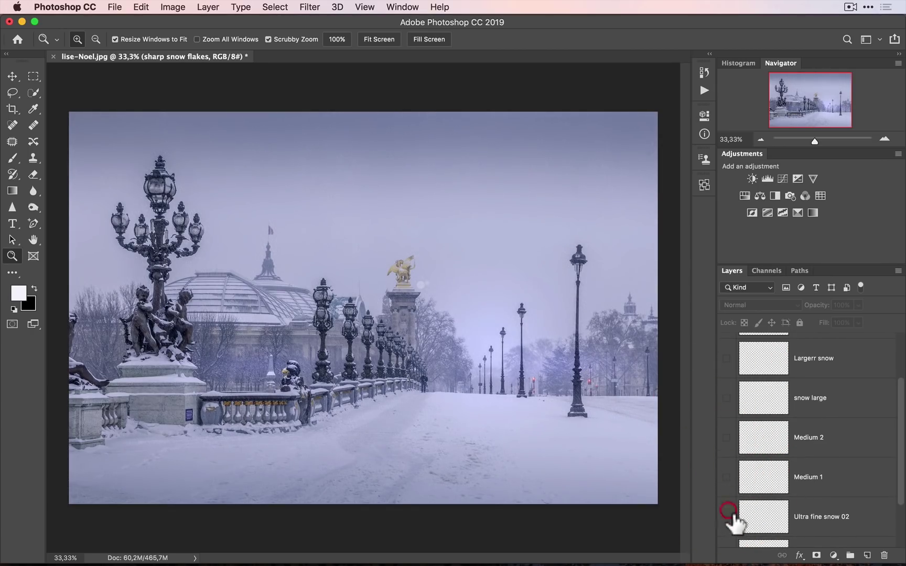
click(726, 517)
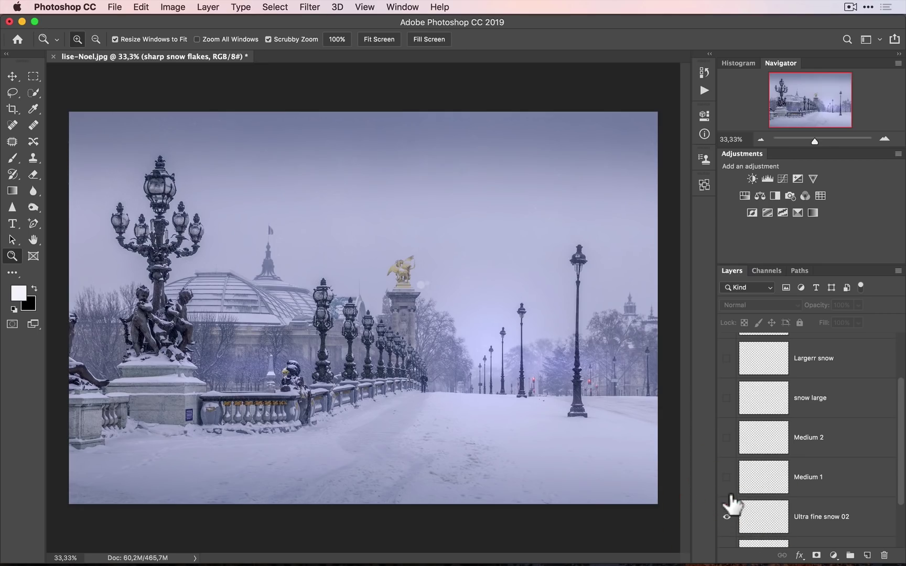
Zoom to 100% on the sky above the statue and compare Ultra fine snow 02 hidden and shown
key(z)
click(376, 200)
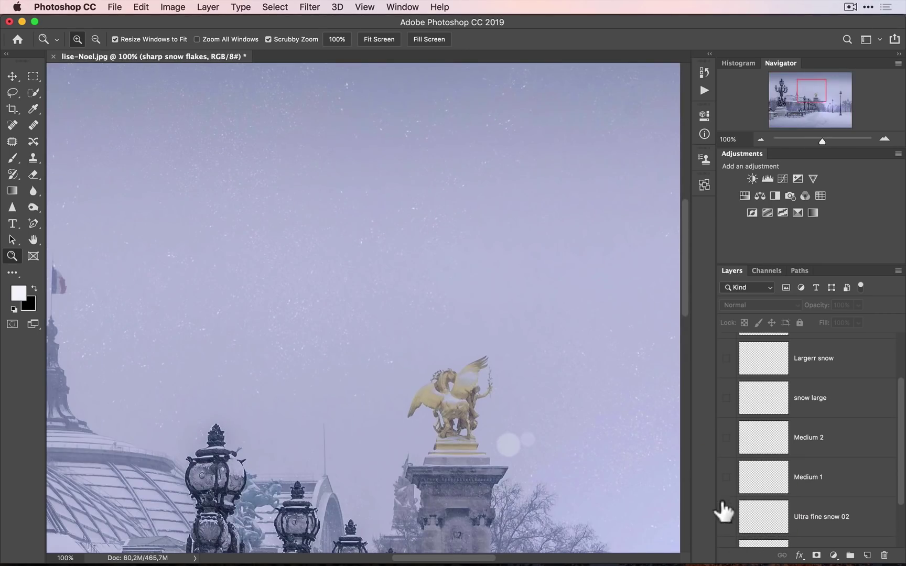
scroll(748, 506, down, 3)
click(727, 476)
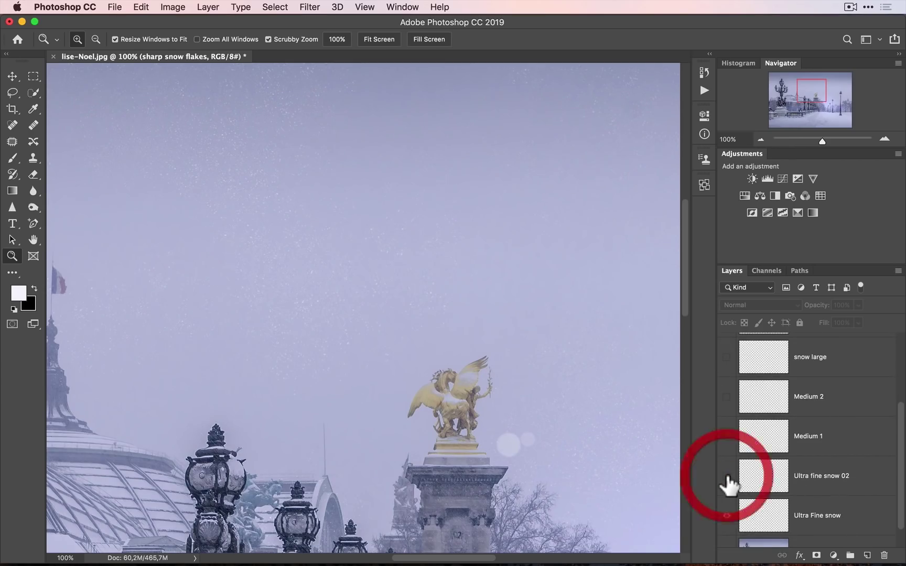
click(726, 476)
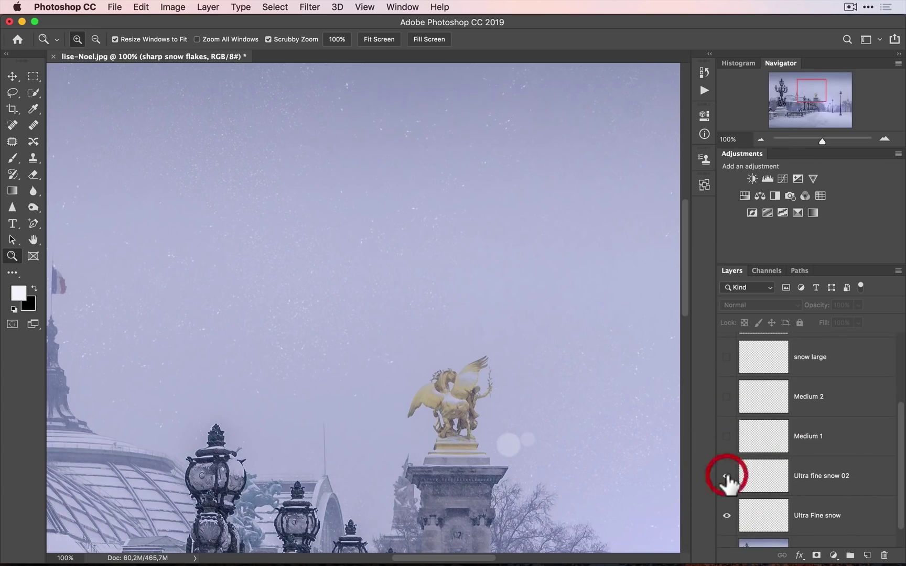
Reshow Medium 1, Medium 2, snow large and big snow flake, leaving sharp snow flakes hidden
click(729, 442)
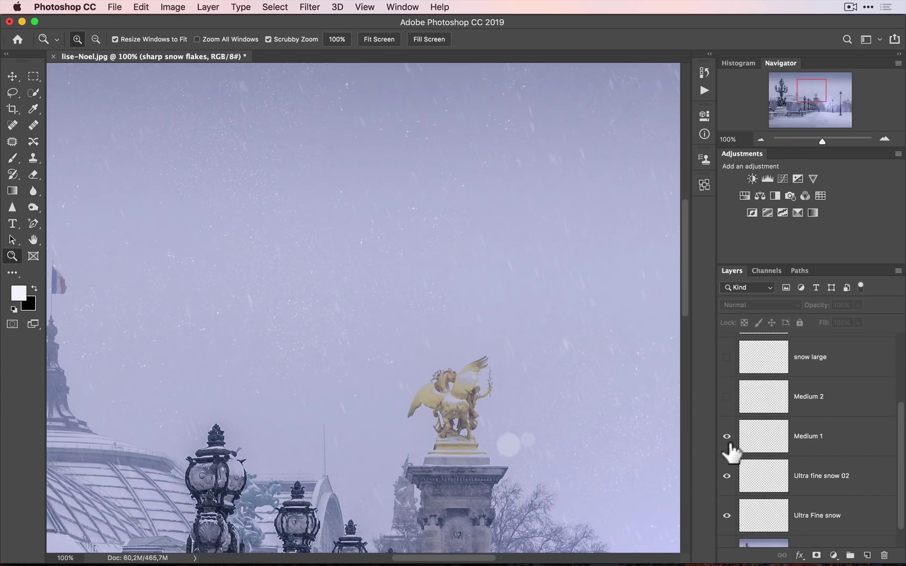
click(726, 397)
click(732, 360)
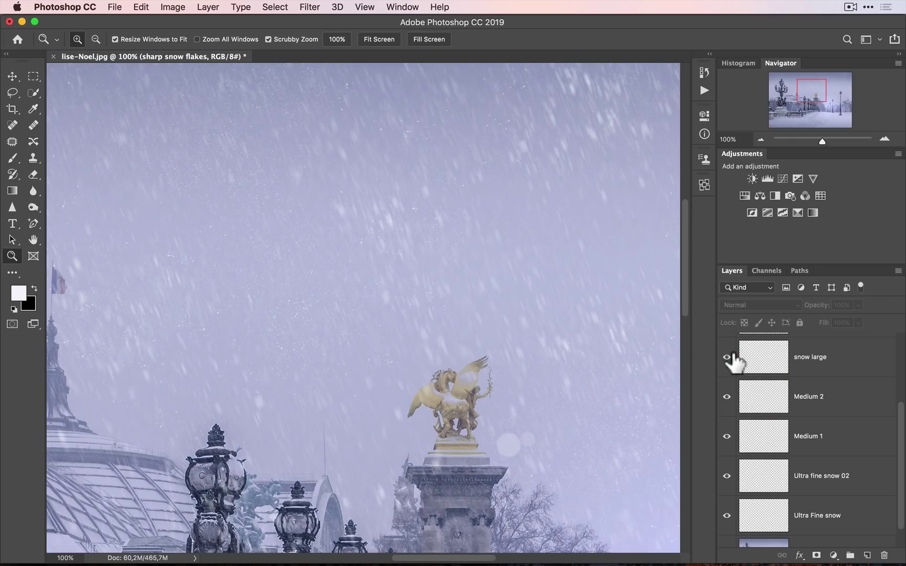
scroll(737, 374, up, 2)
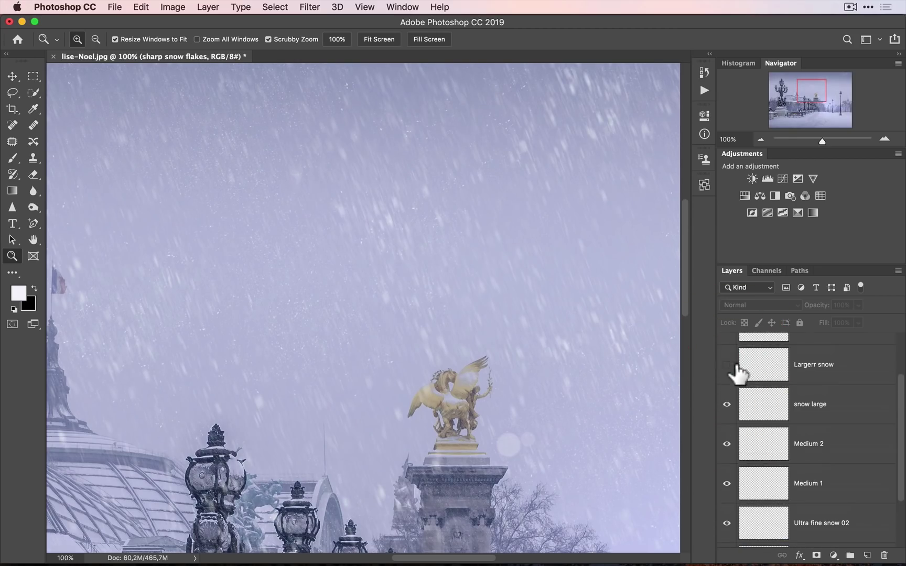
scroll(731, 376, up, 2)
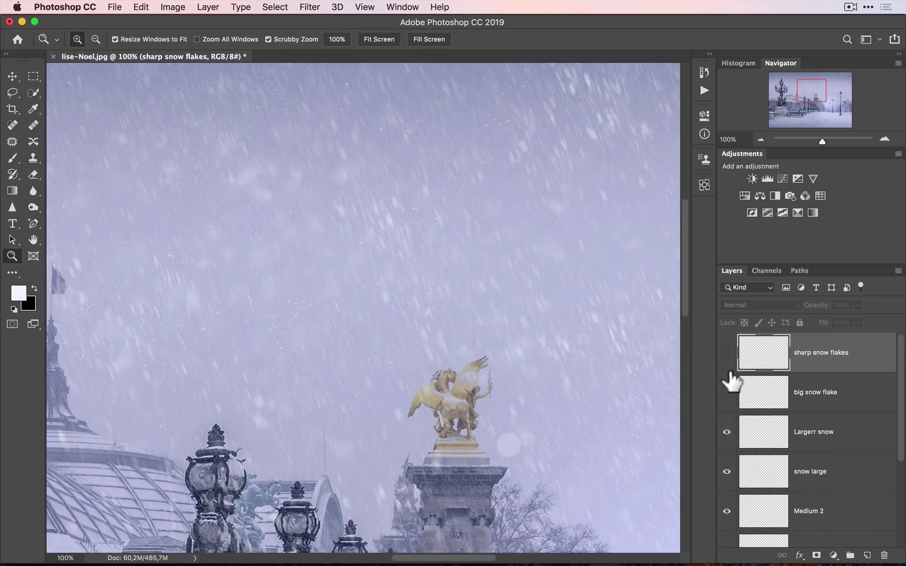
click(726, 394)
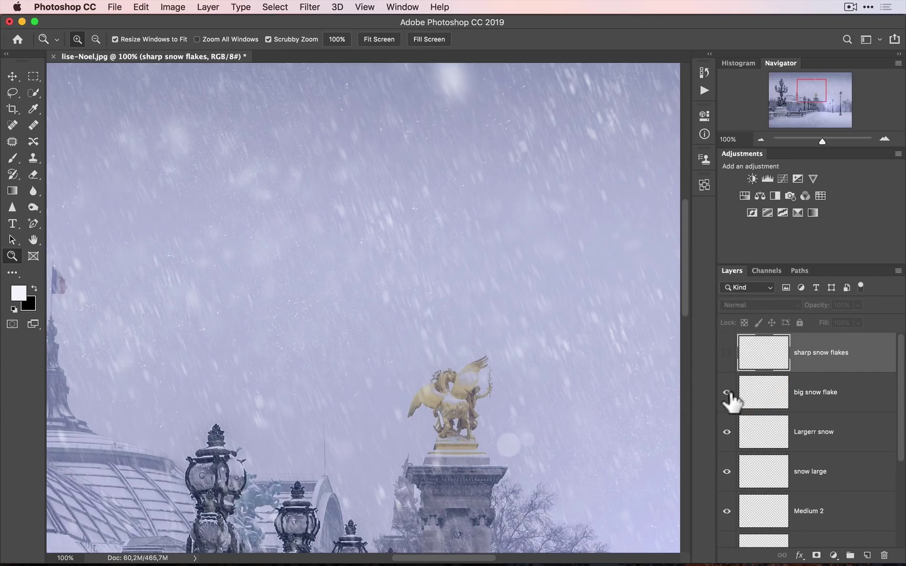
click(726, 352)
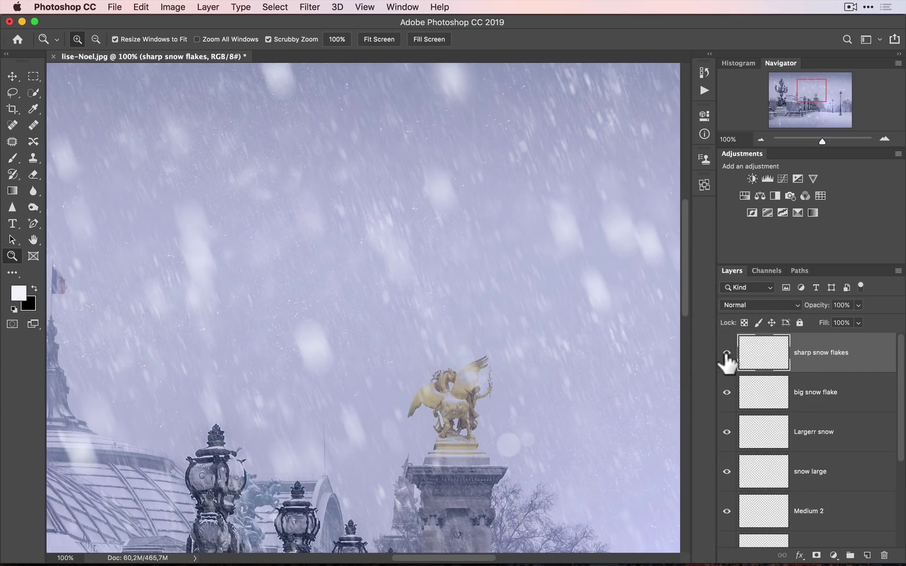
click(726, 352)
Zoom out to the whole photo and settle back at 33% view
alt+click(363, 287)
alt+click(337, 262)
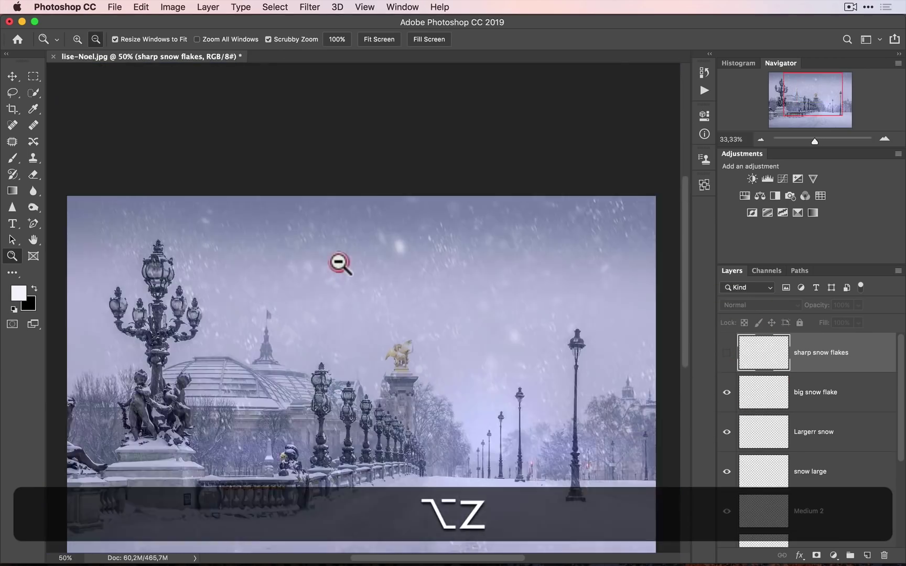
alt+click(339, 233)
alt+click(340, 233)
click(374, 516)
click(285, 305)
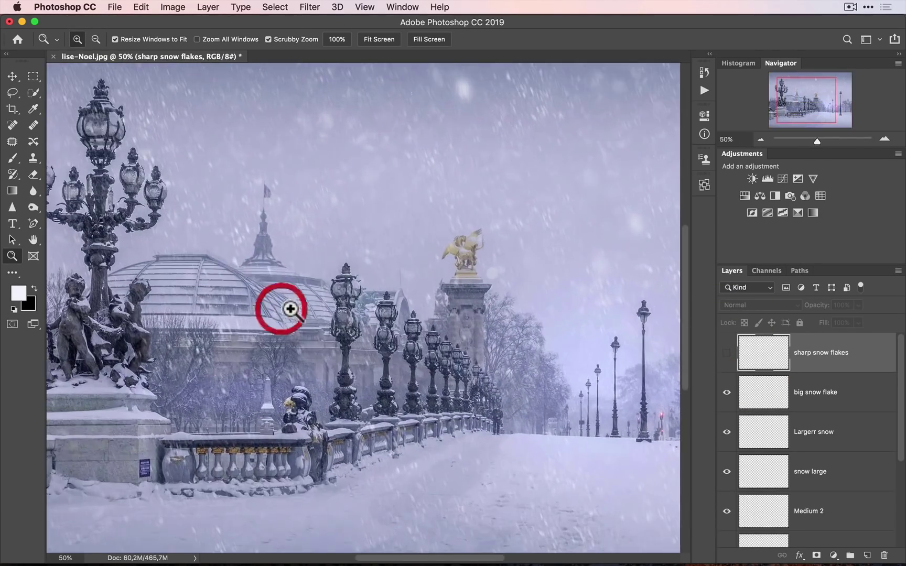
alt+click(350, 313)
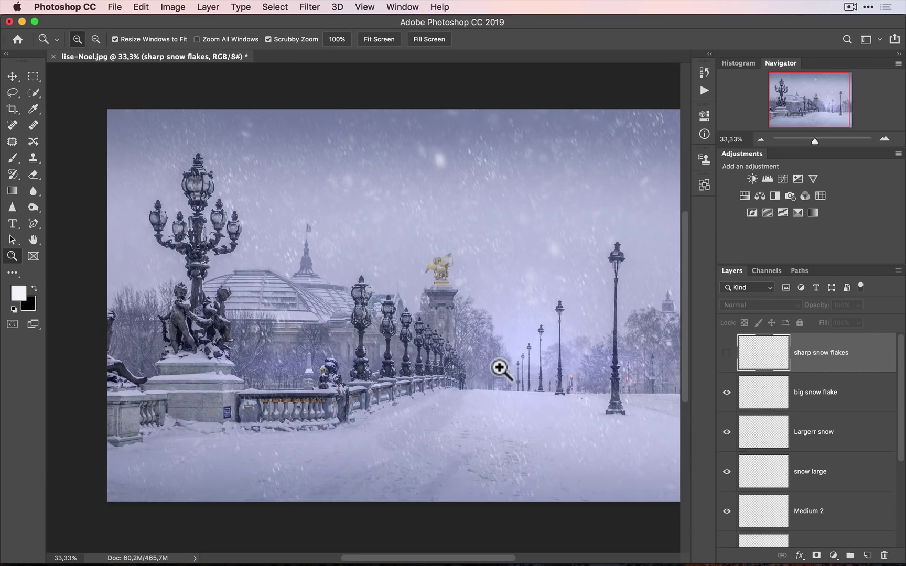